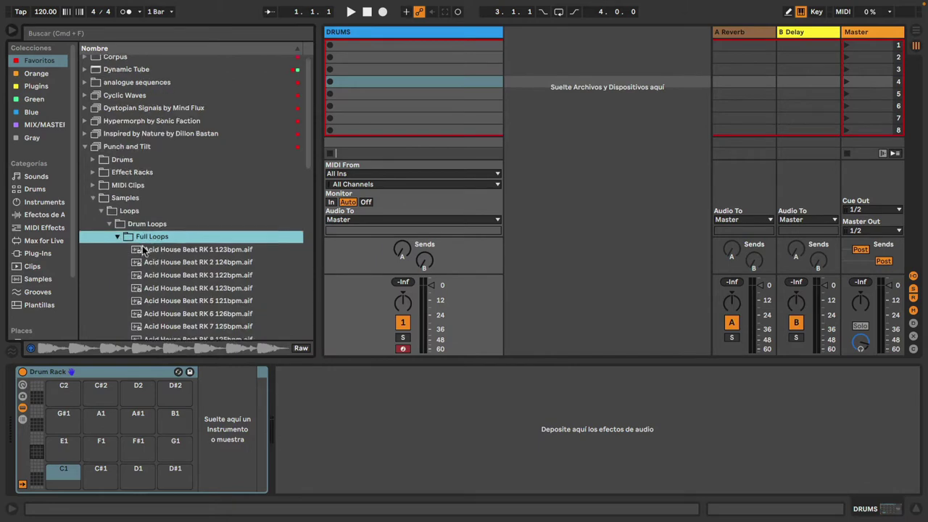
Load the Acid House Beat RK 1 to RK 4 loops onto Drum Rack pads C1 to D#1 and hide the browser.
scroll(138, 246, down, 2)
click(169, 205)
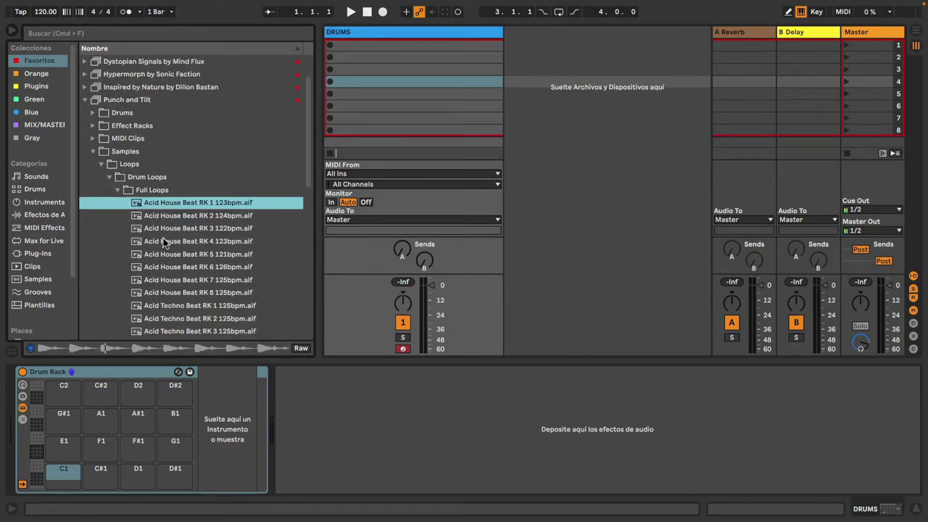
shift+click(163, 241)
drag(167, 206, 64, 472)
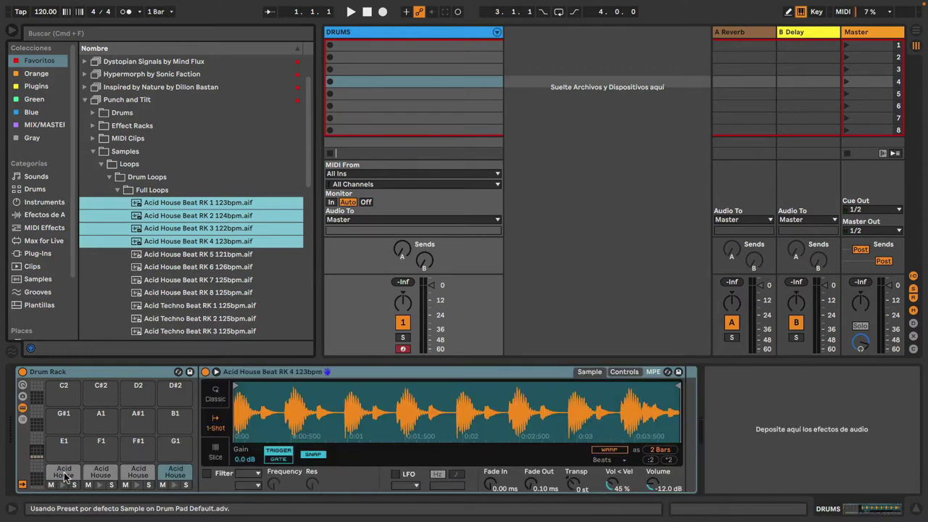
key(super+alt+b)
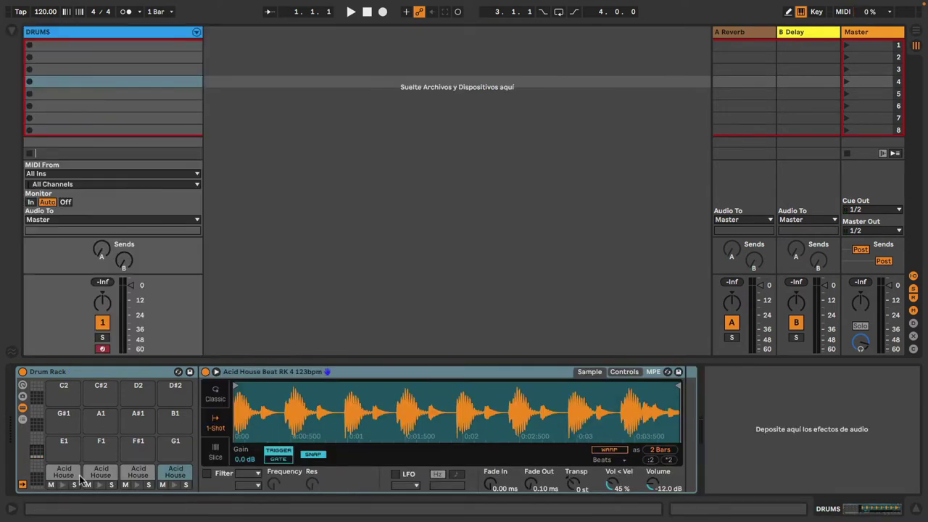
Switch the C1 pad's sample from Trigger to Gate playback and copy that value to its sibling pads.
click(62, 474)
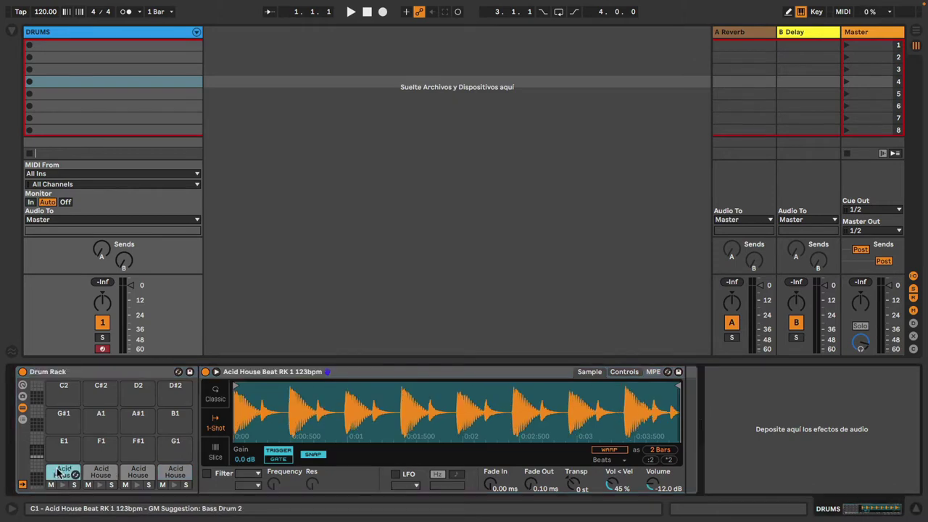
click(277, 459)
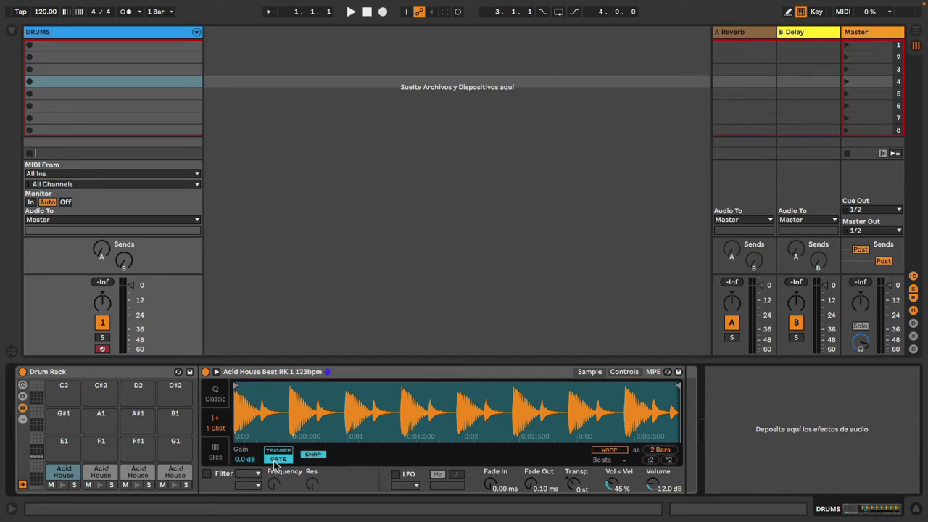
right_click(275, 464)
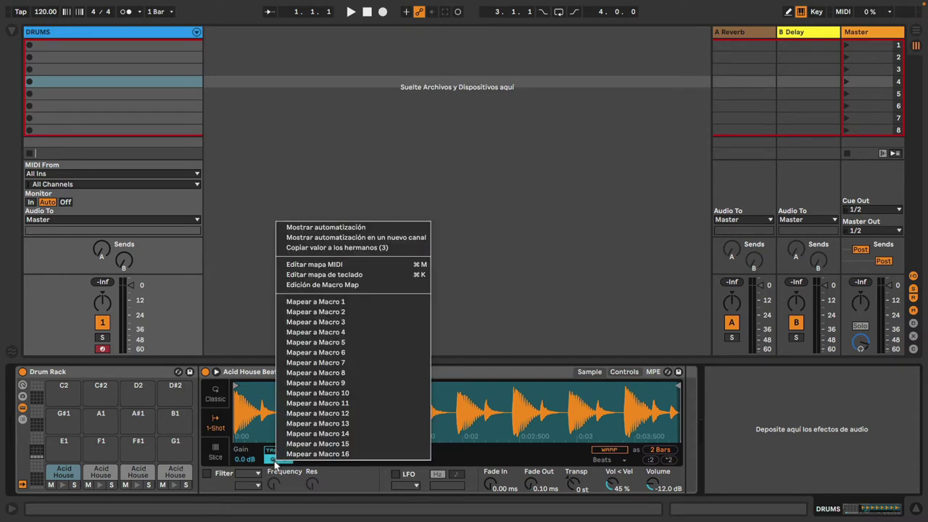
click(361, 249)
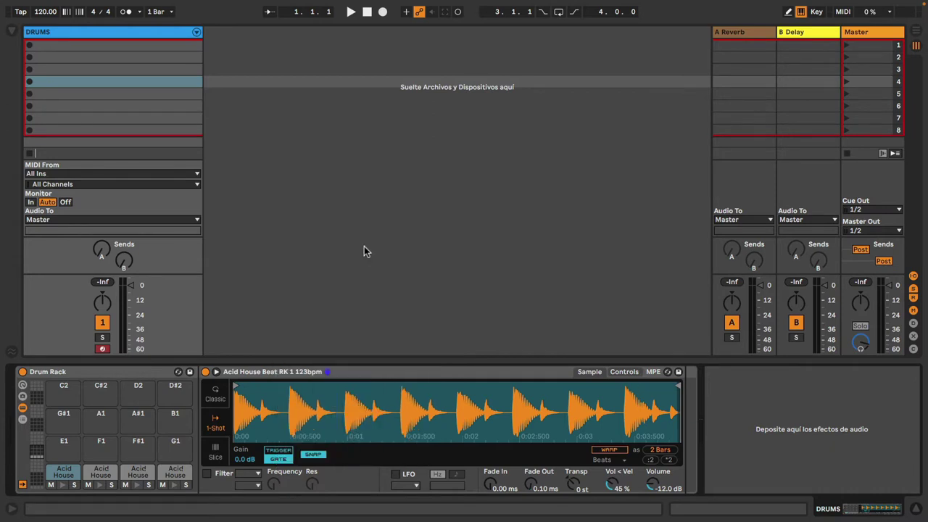
Turn off Snap for the C1 pad's sample and copy that value to its sibling pads.
click(313, 455)
right_click(314, 455)
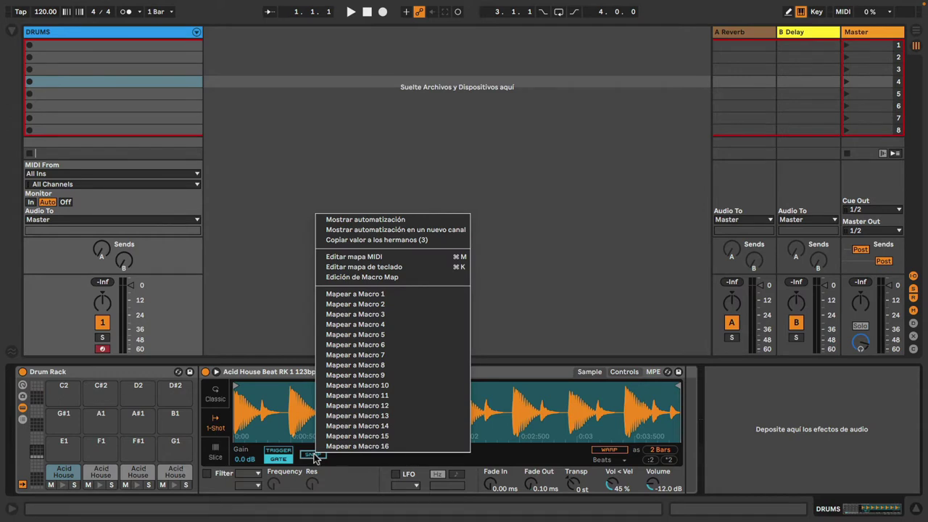
click(402, 240)
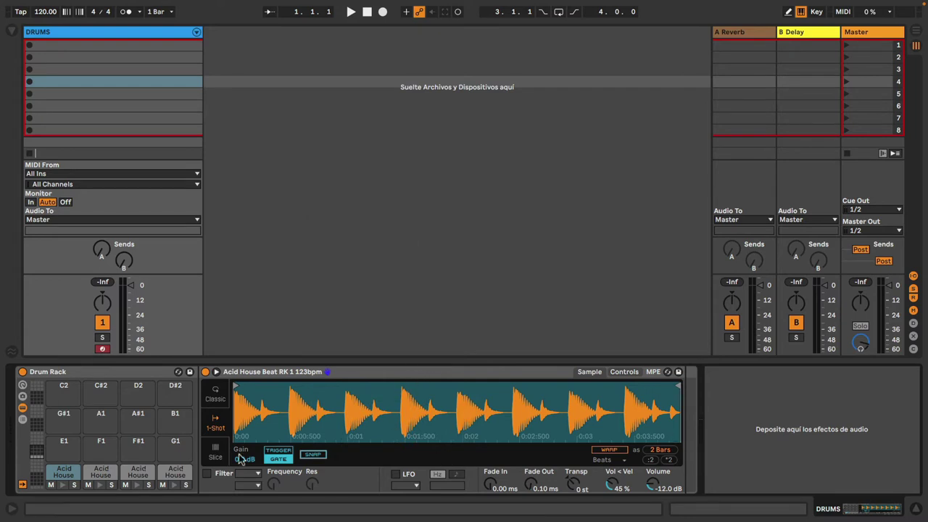
Enable Warp on each of the four Acid House loop pads and audition the C1 pad.
click(609, 449)
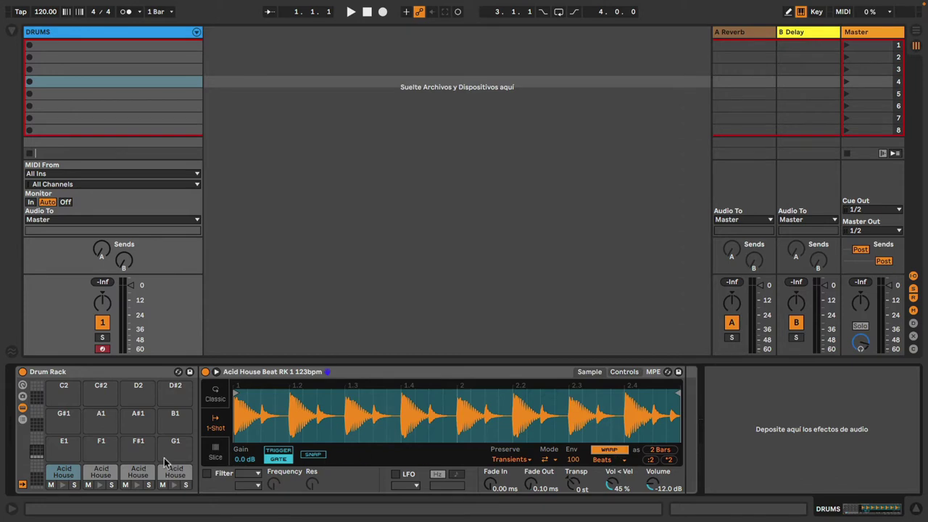
click(100, 475)
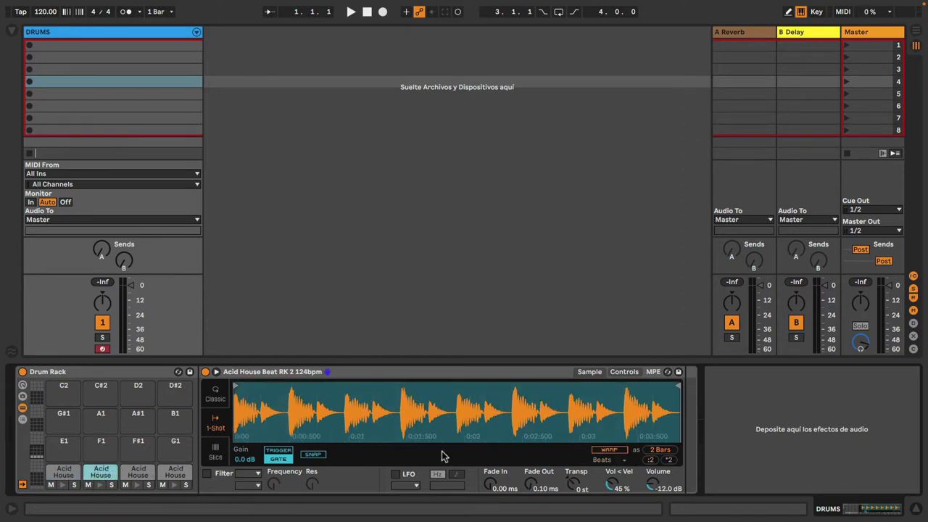
click(611, 449)
click(138, 468)
click(606, 450)
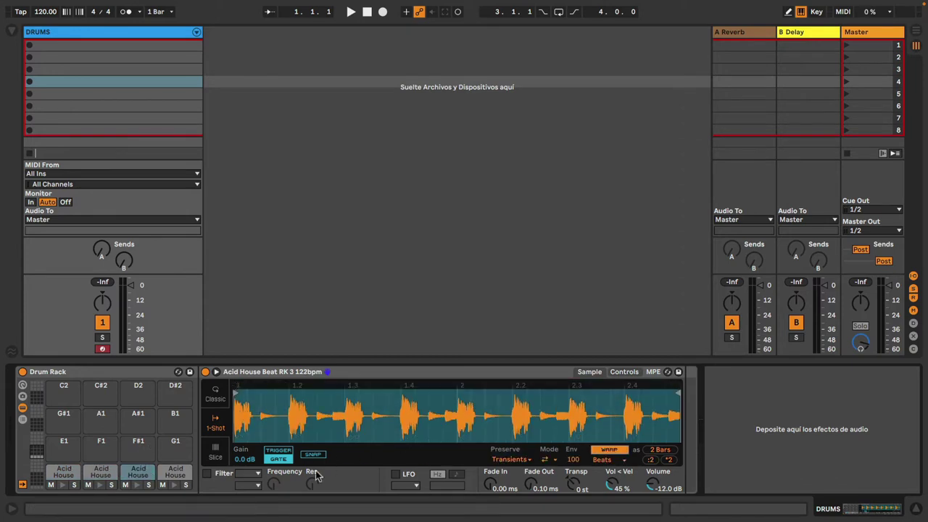
click(176, 473)
click(609, 450)
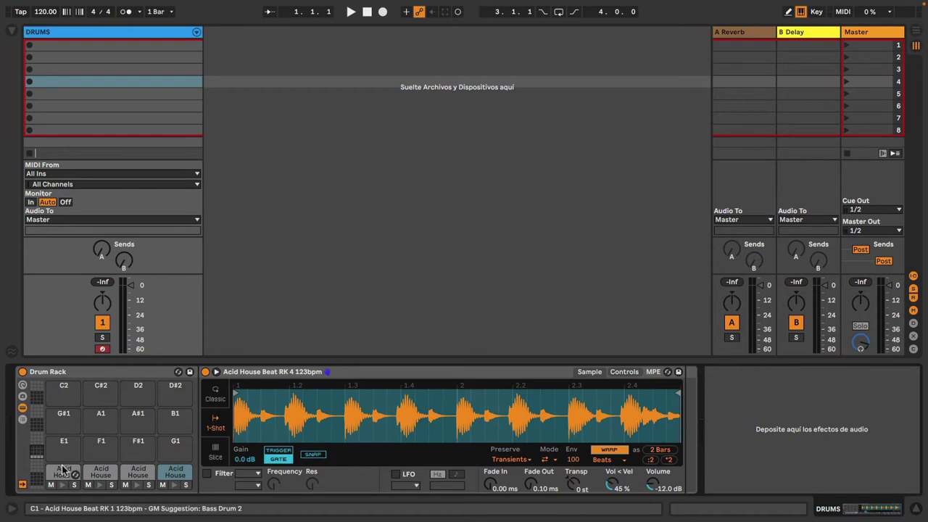
key(a)
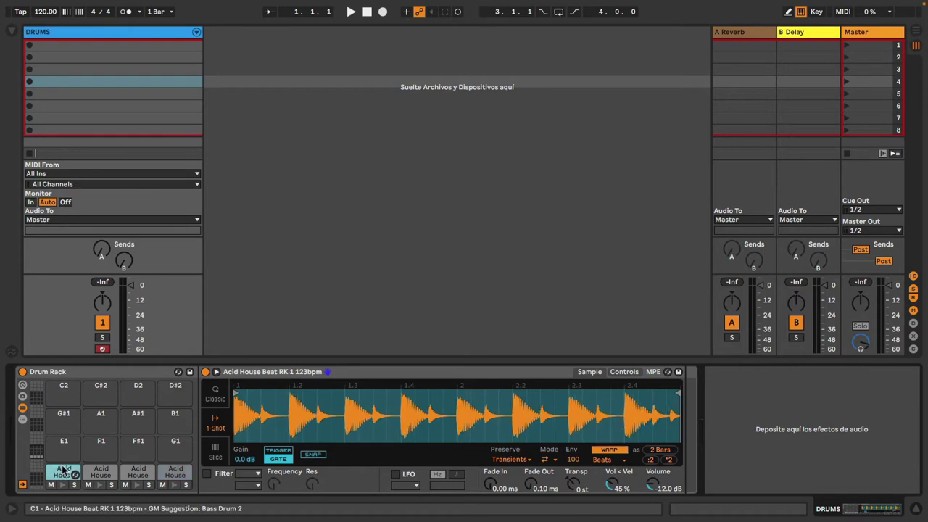
Create a two-bar MIDI clip in the first DRUMS slot with a C1 note spanning its full length.
double_click(113, 46)
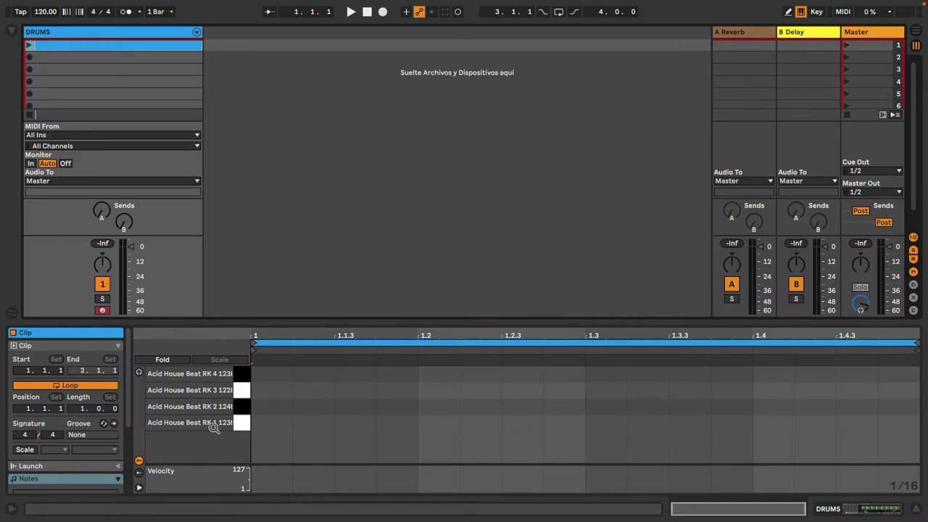
double_click(275, 424)
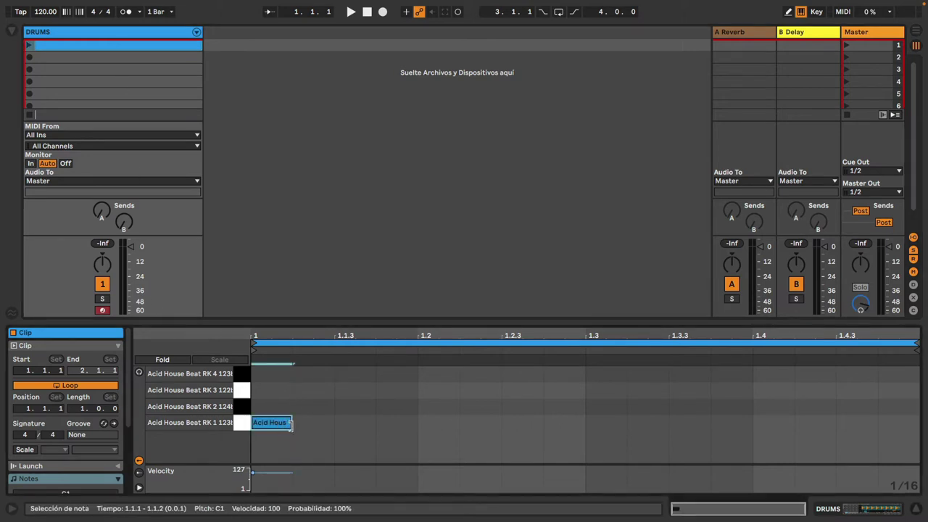
click(77, 409)
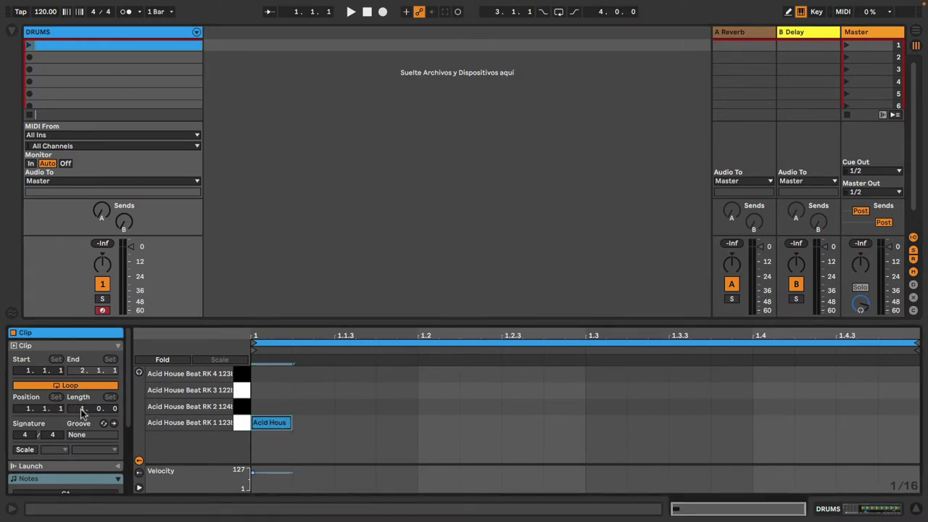
key(Up)
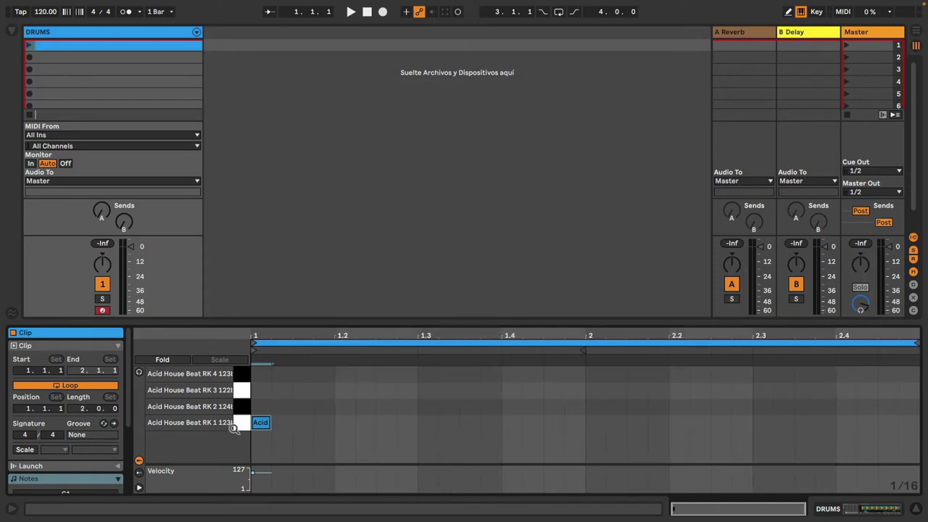
drag(269, 423, 923, 445)
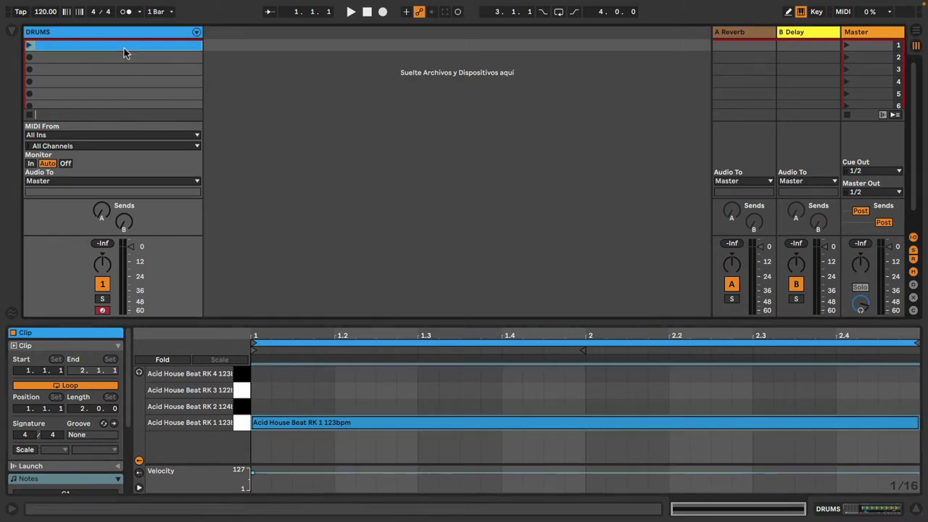
Launch the first DRUMS clip, set the tempo to 130 BPM while it plays, and stop playback.
click(29, 45)
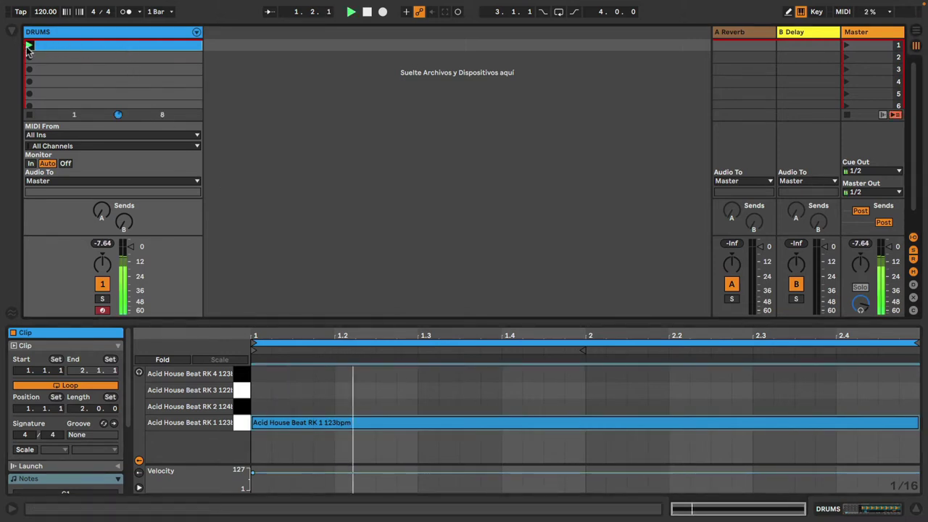
click(44, 12)
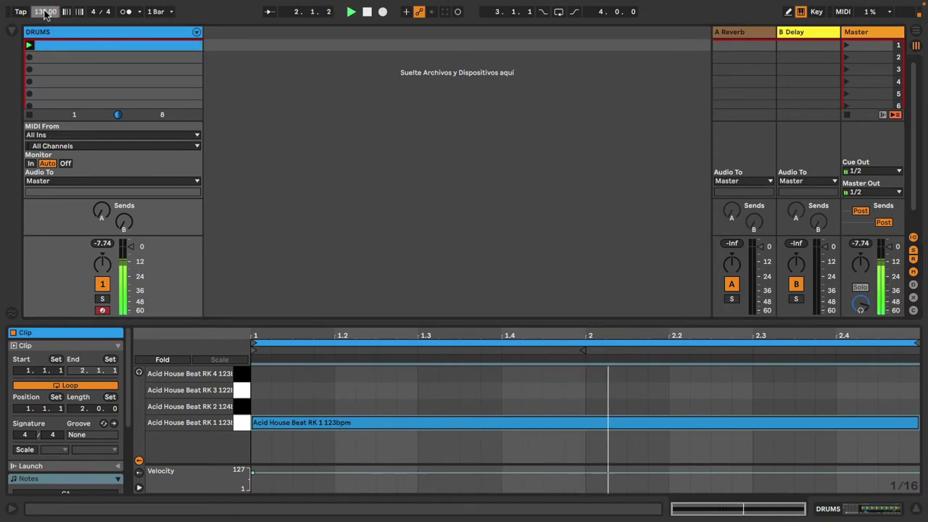
key(Return)
key(space)
Play the clip with the metronome on to check its timing, then stop it and turn the metronome off.
click(124, 13)
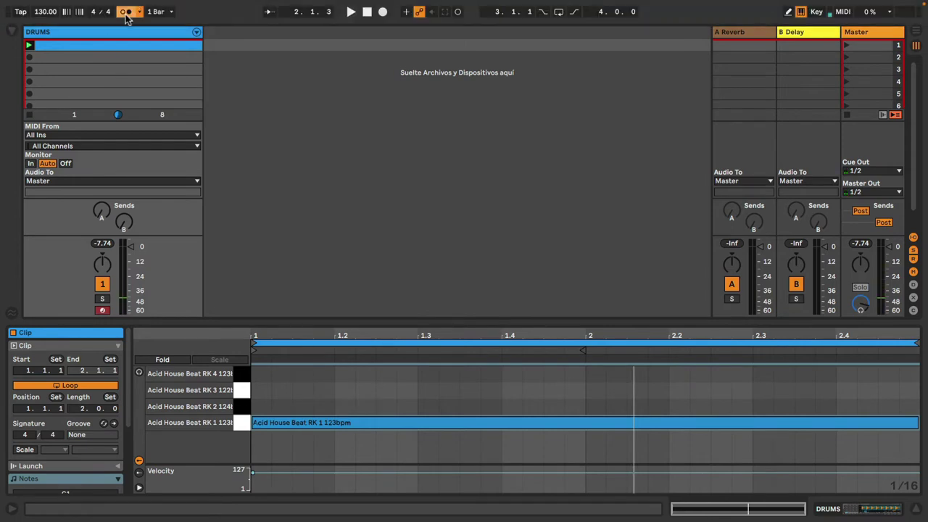
key(space)
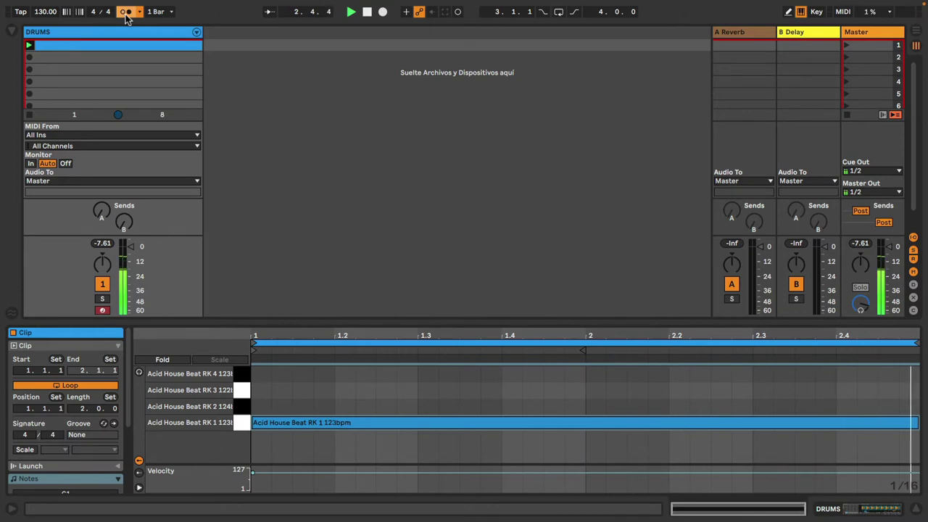
key(space)
click(125, 13)
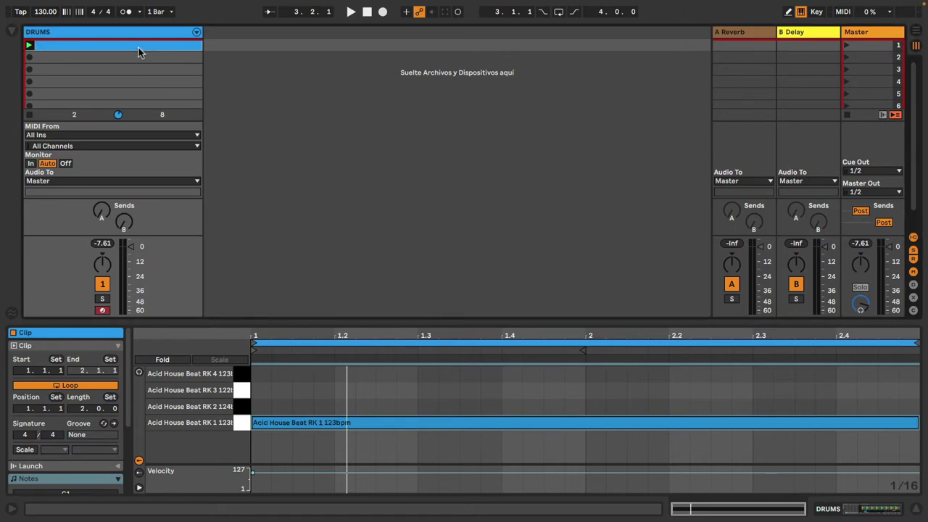
Duplicate the DRUMS clip three times and arrange the copies in scenes 3, 5 and 7.
key(shift+Down)
key(shift+Down)
key(shift+Down)
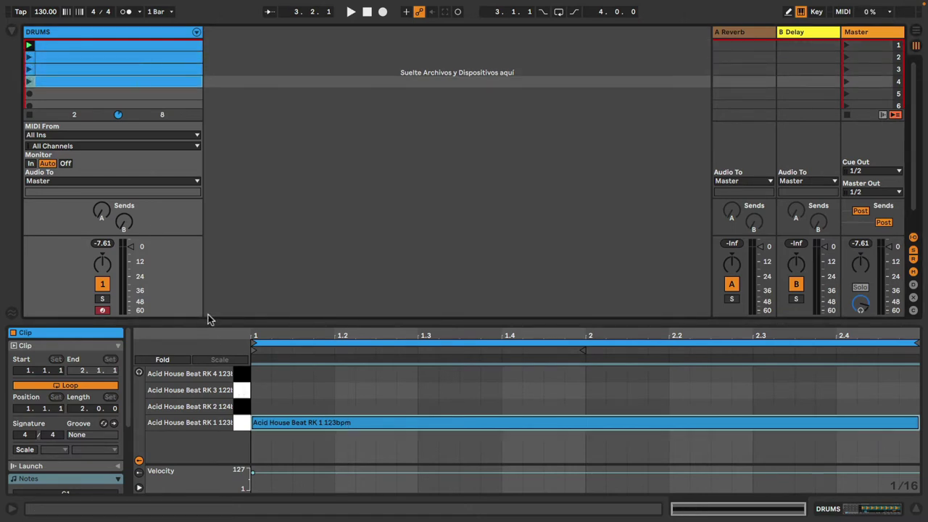
drag(208, 321, 211, 365)
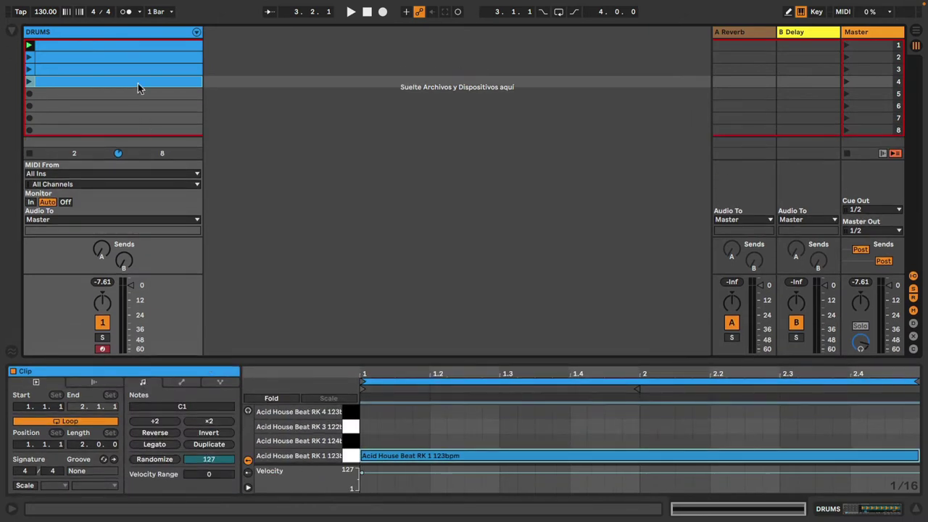
drag(137, 83, 153, 71)
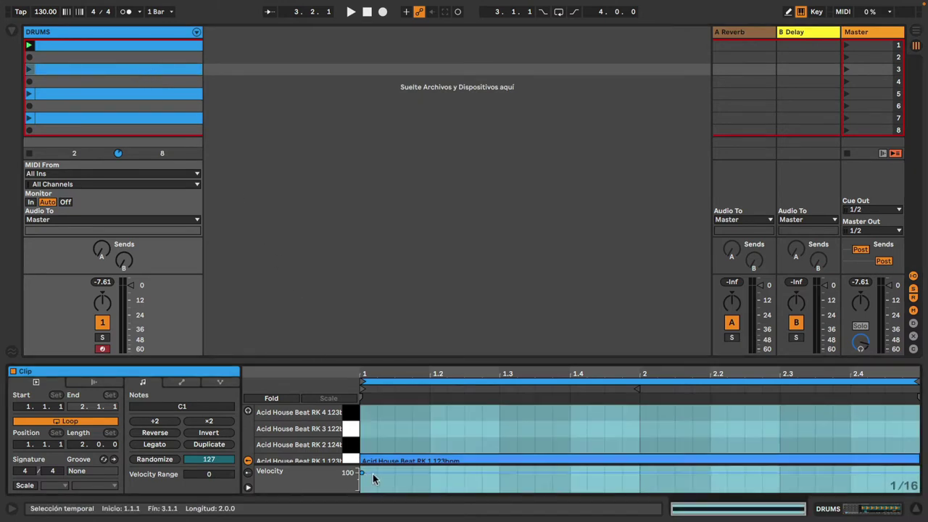
Move the note to C#1 in the scene 3 clip, D1 in scene 5 and D#1 in scene 7.
drag(374, 461, 378, 446)
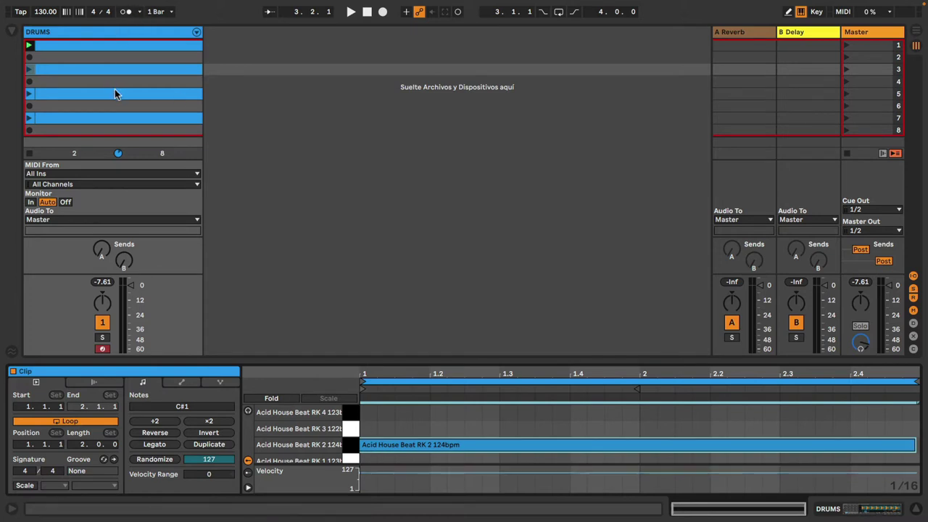
key(ctrl+z)
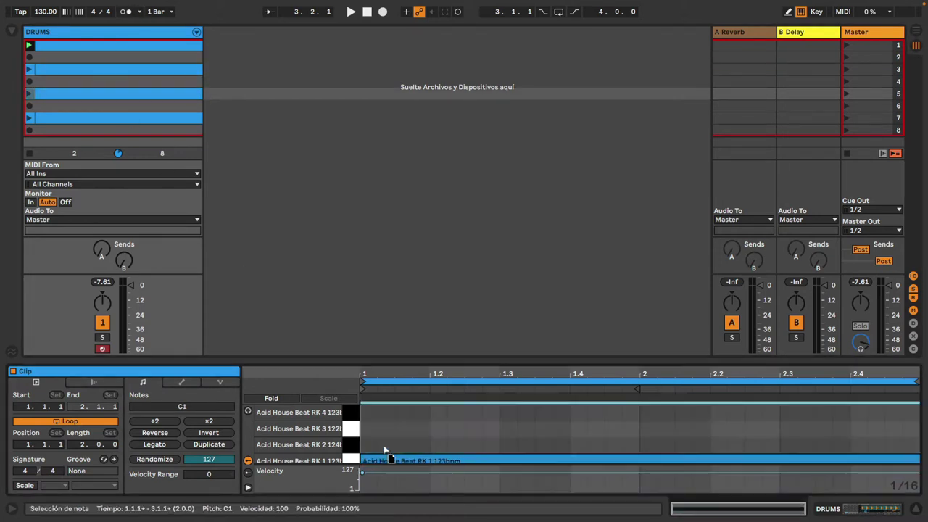
drag(386, 458, 393, 403)
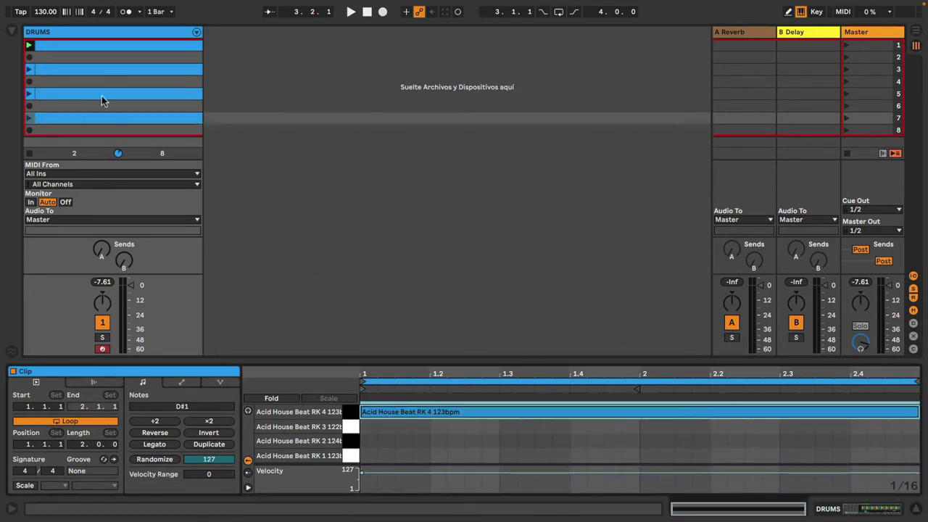
Play the four DRUMS clips one after another, add the metronome to check the sync, and stop playback.
click(29, 69)
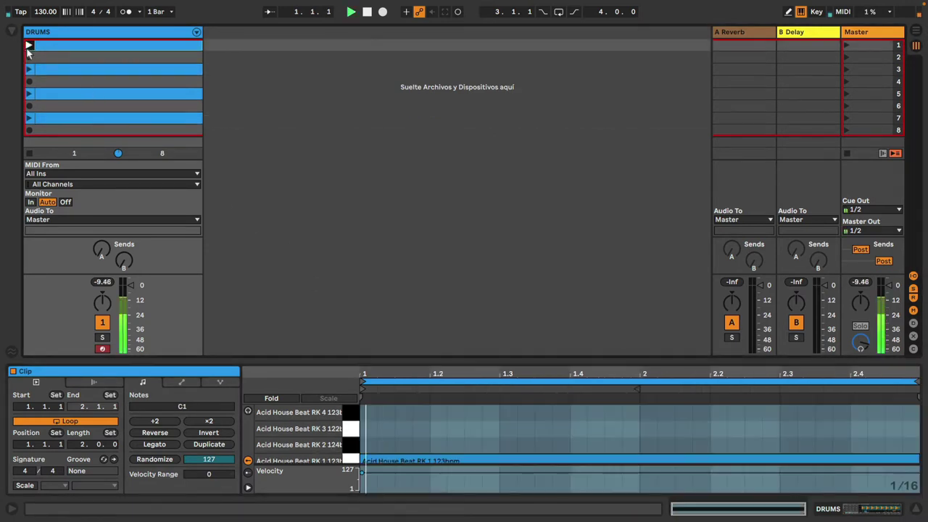
click(29, 45)
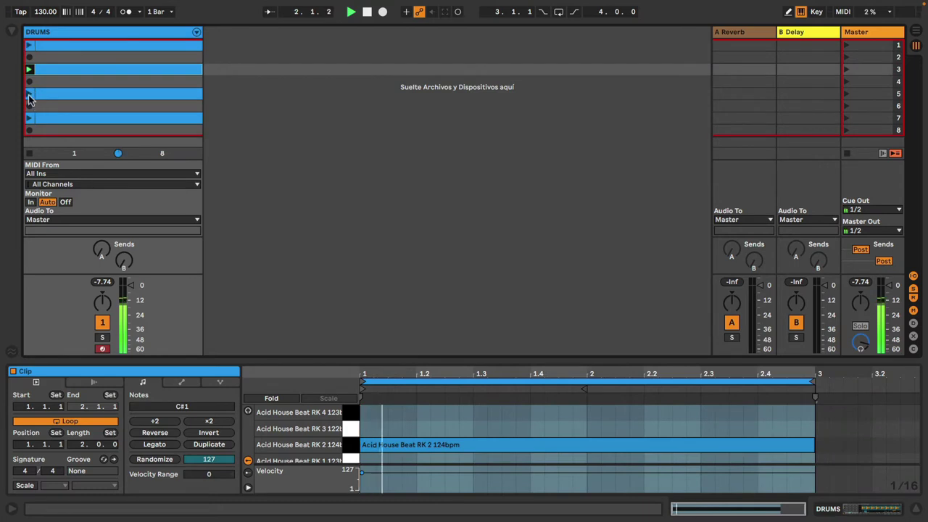
click(29, 93)
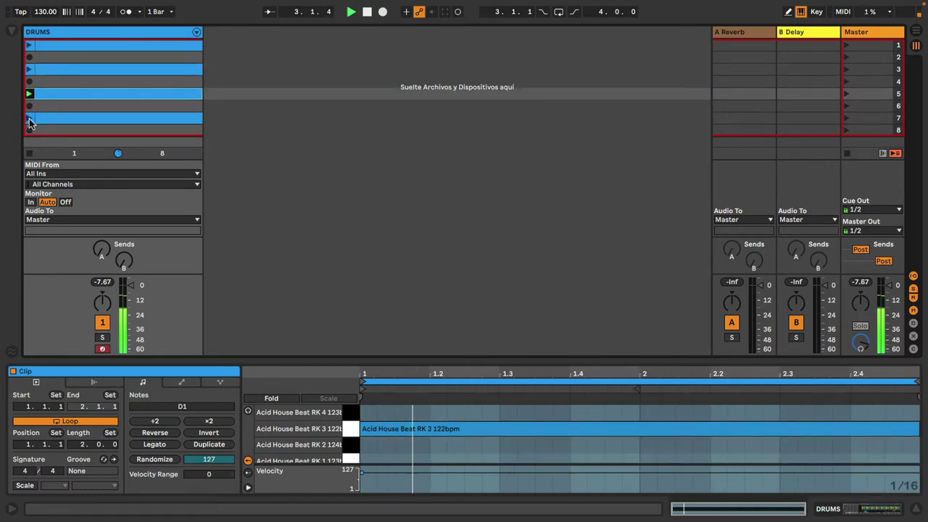
click(29, 120)
click(124, 13)
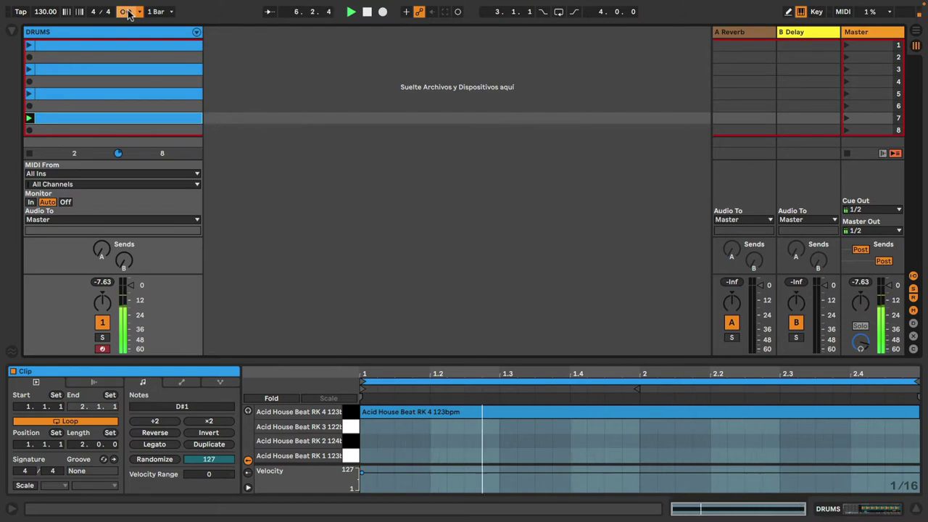
key(space)
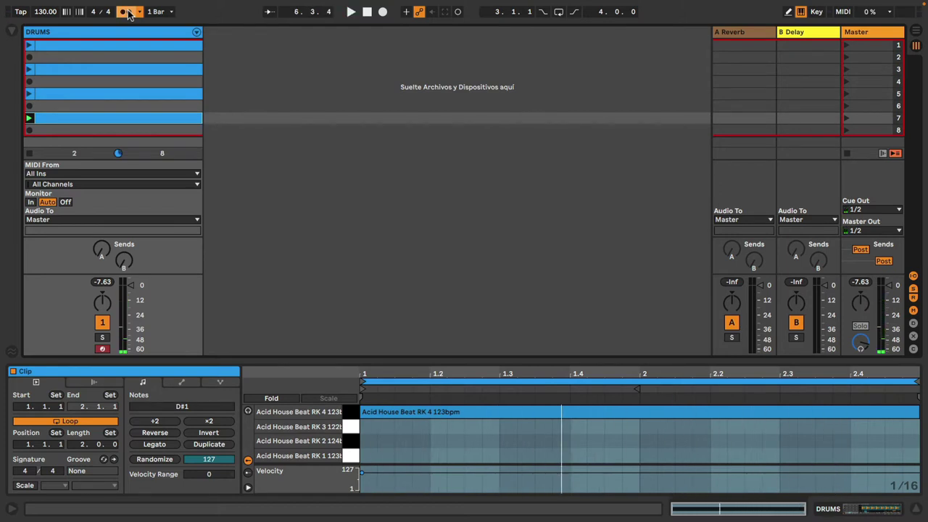
Enable the filter on the C1 pad's Simpler and copy that setting to its three sibling pads.
key(shift+Tab)
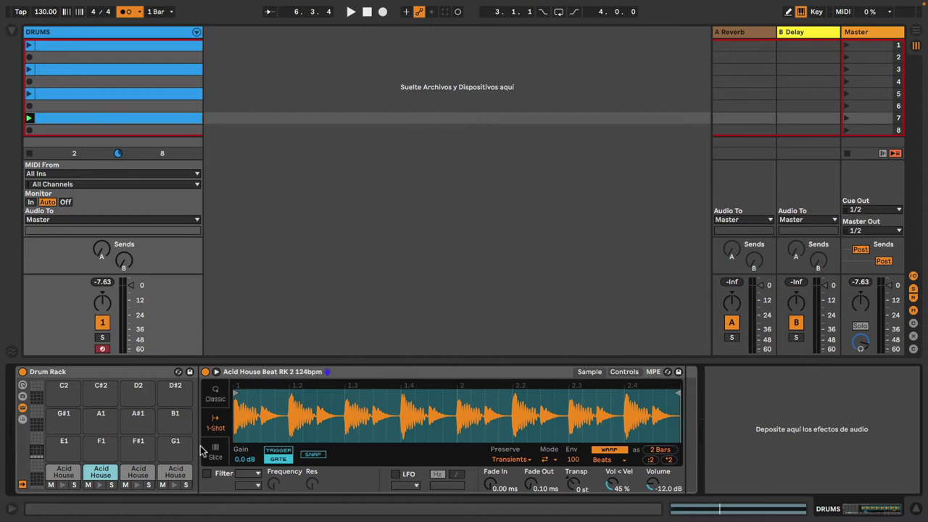
click(63, 477)
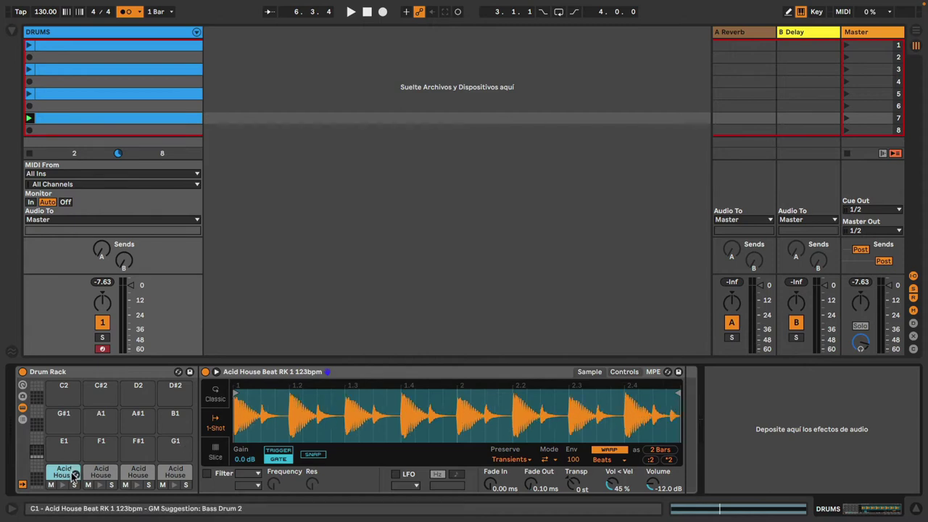
click(78, 46)
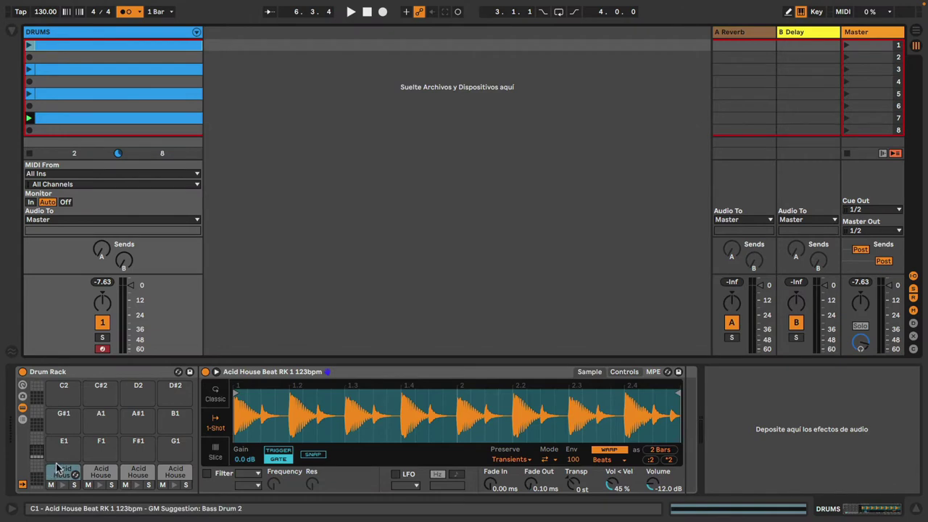
click(207, 473)
right_click(208, 475)
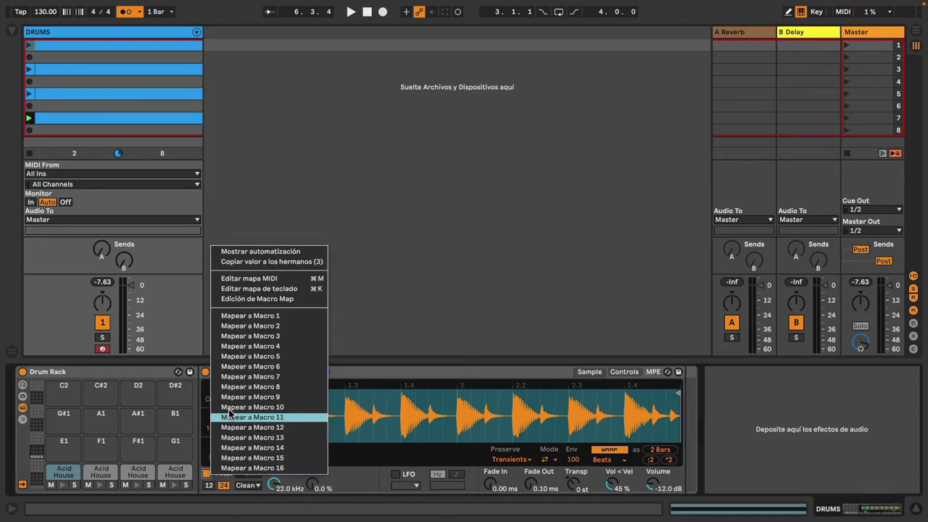
click(294, 263)
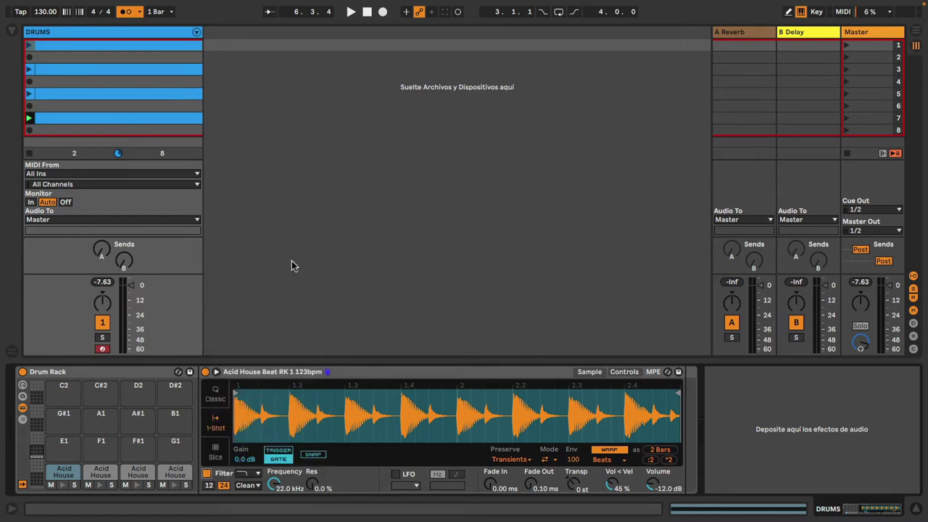
Set the C1 Simpler's filter type to high-pass and copy it to the three sibling pads.
click(242, 473)
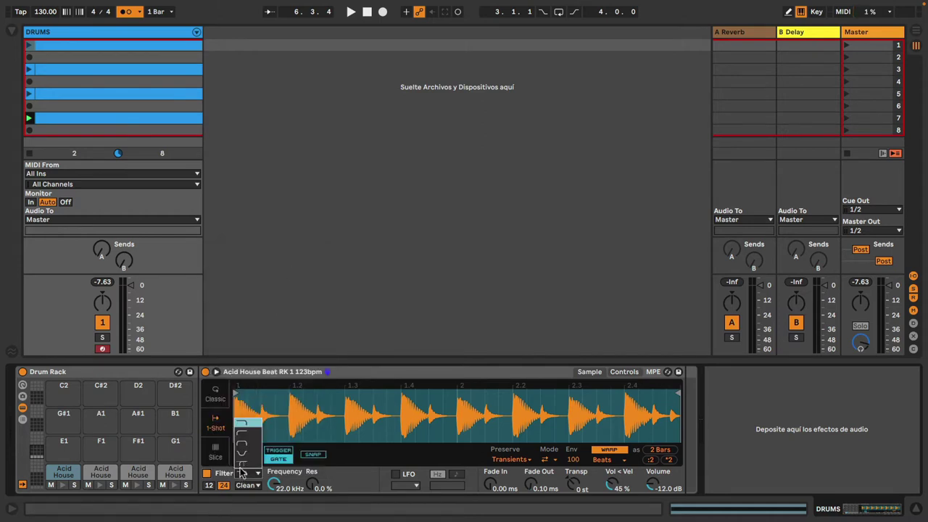
click(244, 435)
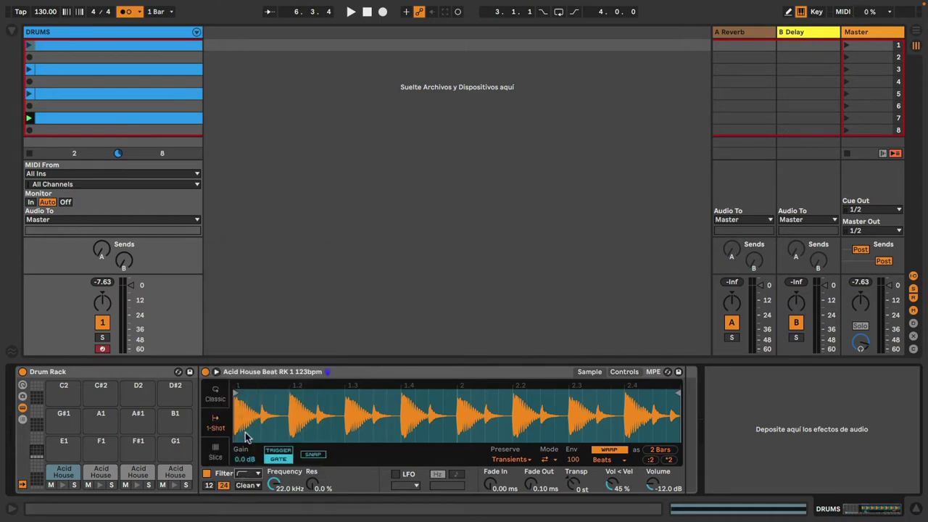
right_click(244, 475)
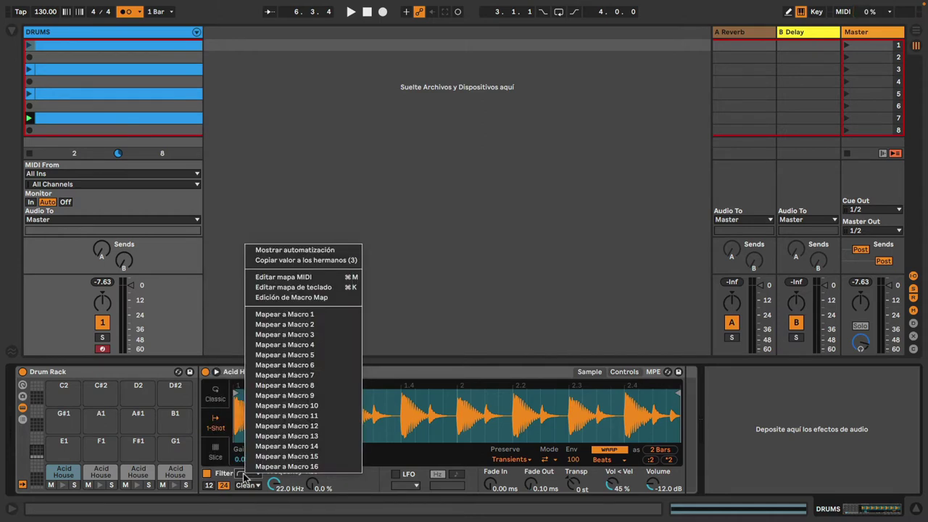
click(324, 260)
Lower the C1 Simpler's filter frequency to 30 Hz, briefly test playback, and turn the metronome off.
drag(275, 487, 279, 490)
key(space)
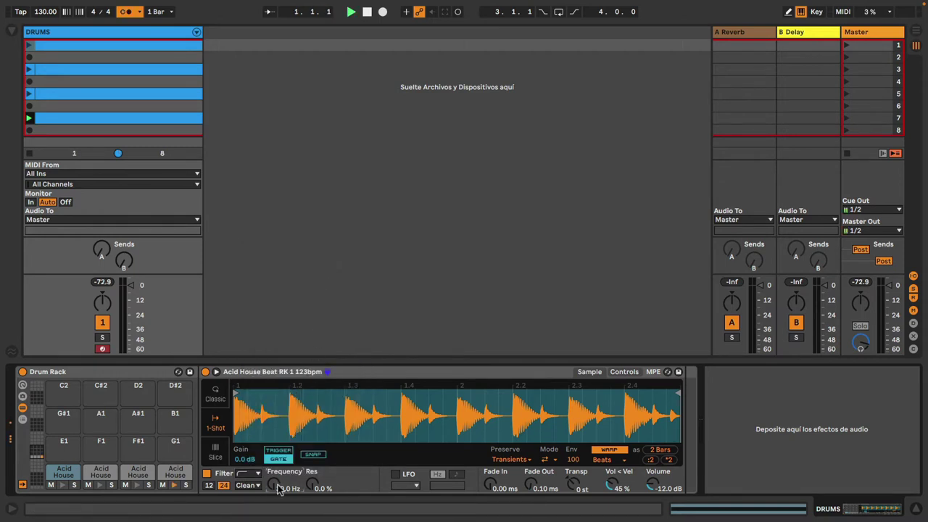
key(space)
click(125, 12)
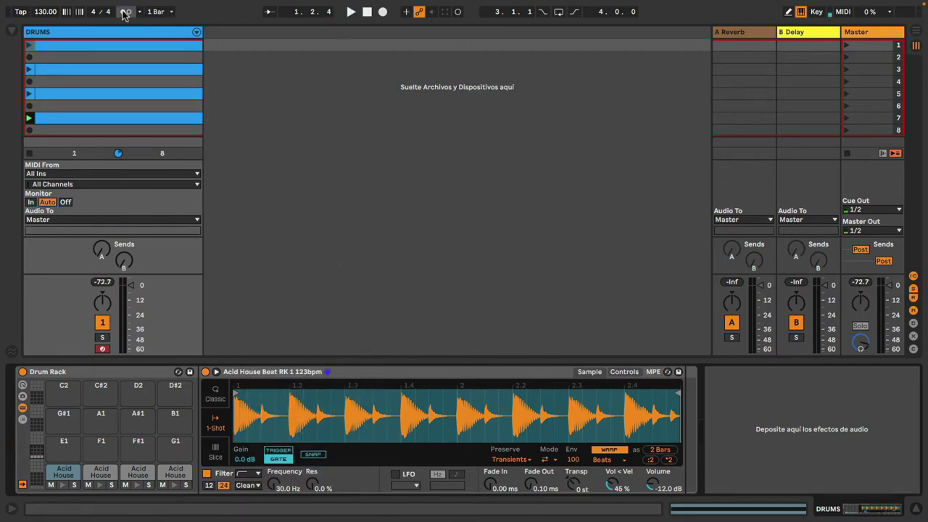
Play the scene 1 clip while sweeping the C1 Simpler's filter frequency, return it to 30 Hz, and stop playback.
click(29, 117)
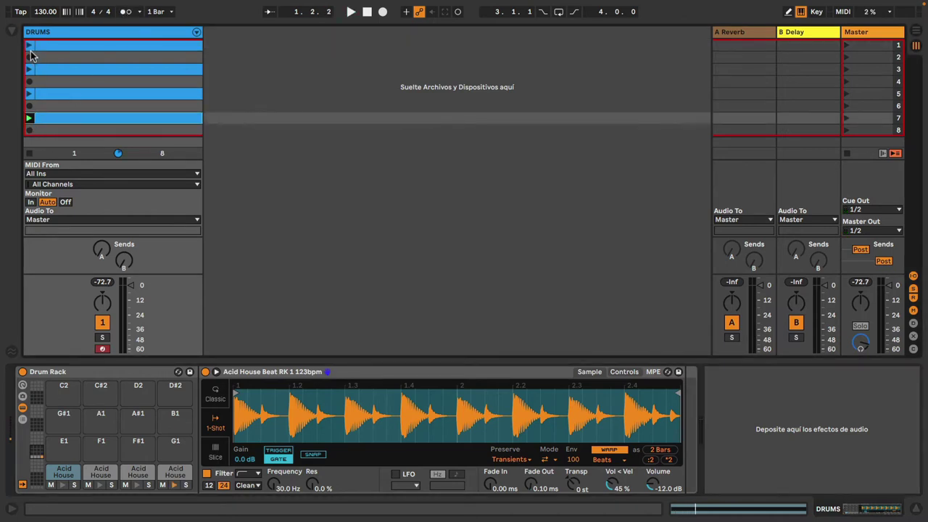
click(29, 57)
click(29, 46)
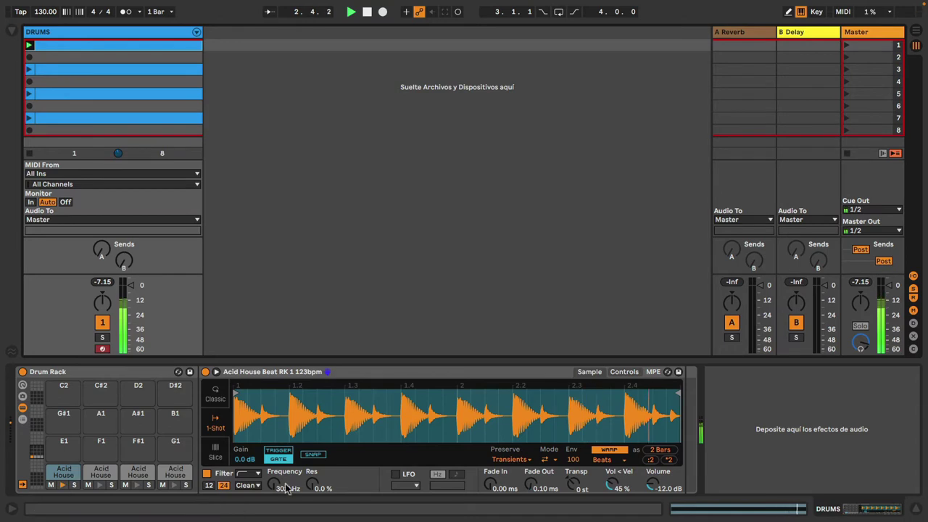
mouse_move(272, 488)
mouse_down()
mouse_move(272, 475)
mouse_move(275, 487)
mouse_up()
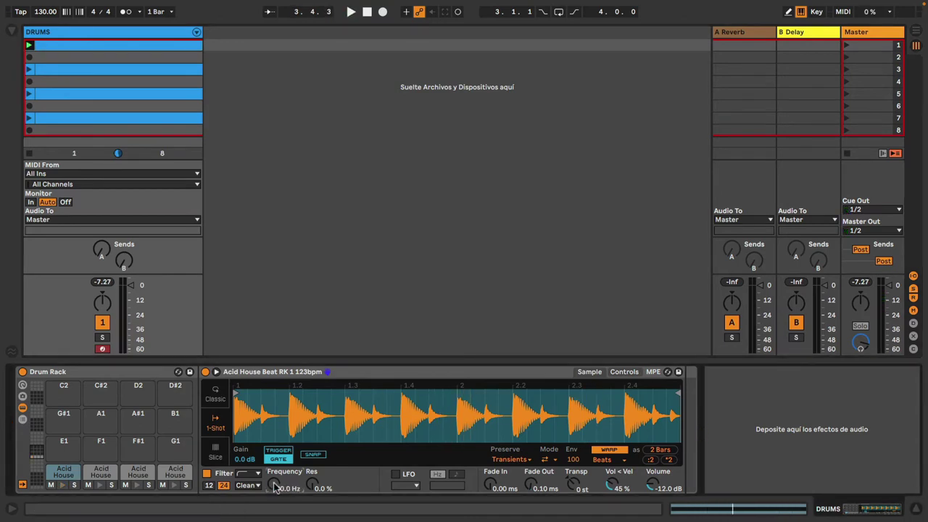
Show the Drum Rack's macro controls and map the C1 filter frequency to Macro 1, extending the mapping to all siblings.
click(23, 385)
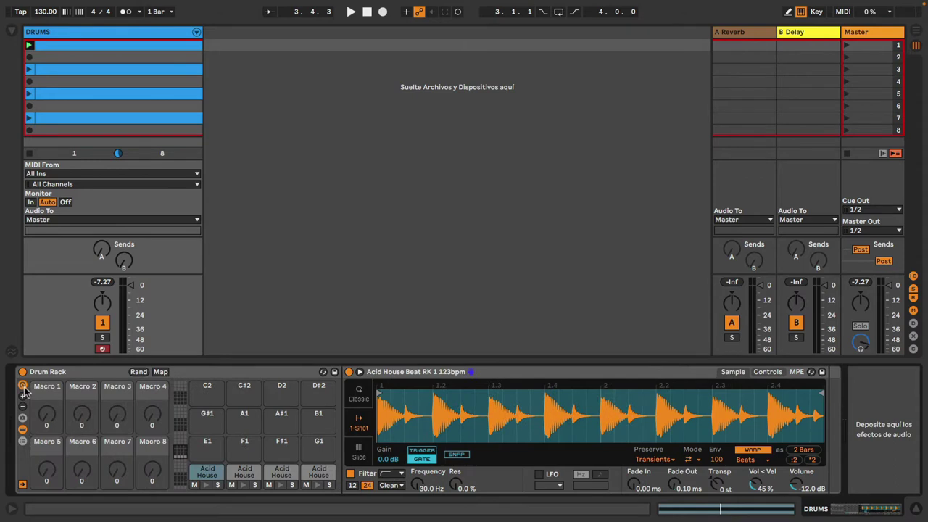
right_click(416, 490)
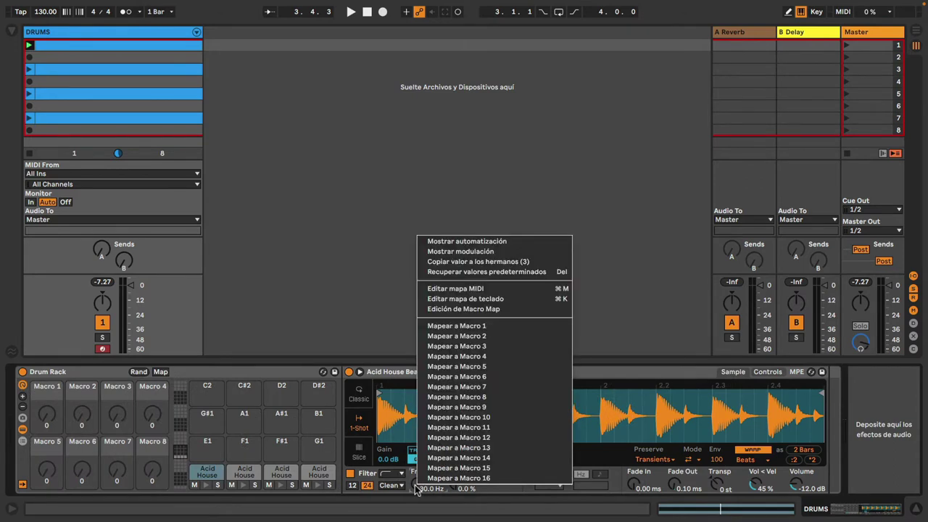
click(461, 326)
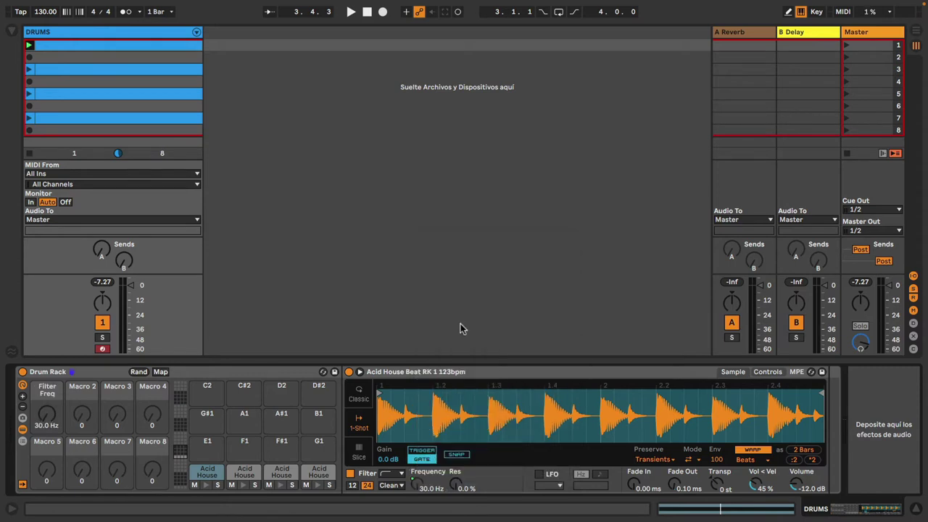
right_click(415, 489)
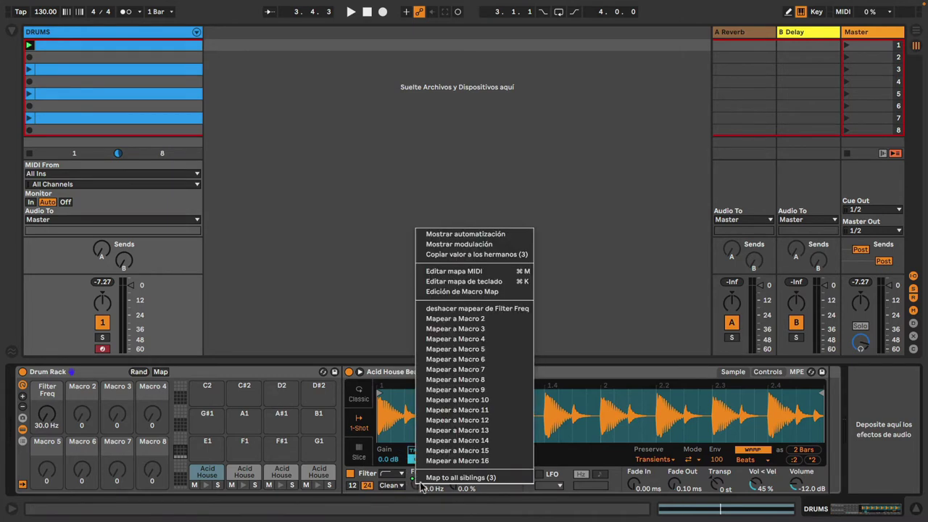
click(474, 479)
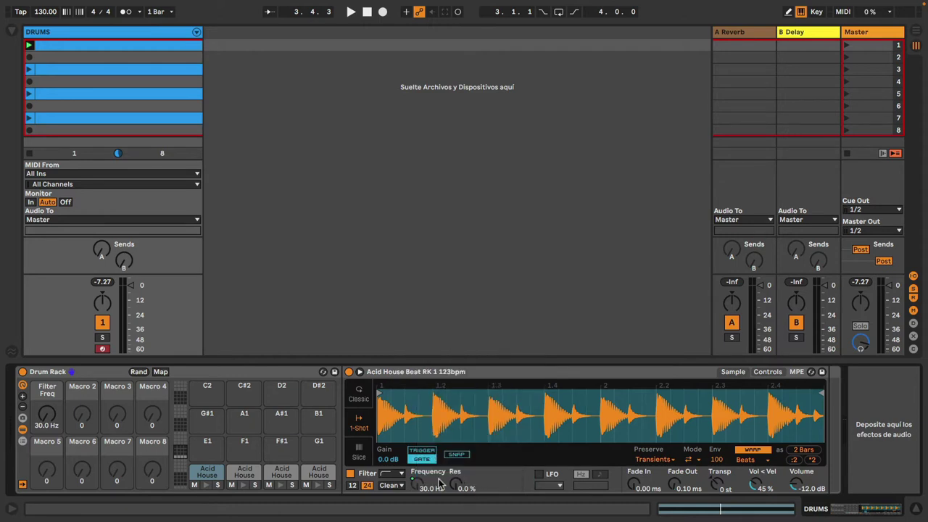
Test the Filter Freq macro on the rack's pads and while the scene 1 clip plays, return it to 30 Hz, and stop playback.
mouse_move(46, 414)
mouse_down()
mouse_move(46, 377)
mouse_move(47, 424)
mouse_move(46, 395)
mouse_move(47, 424)
mouse_move(46, 406)
mouse_move(65, 414)
mouse_move(66, 403)
mouse_move(64, 416)
mouse_up()
click(244, 471)
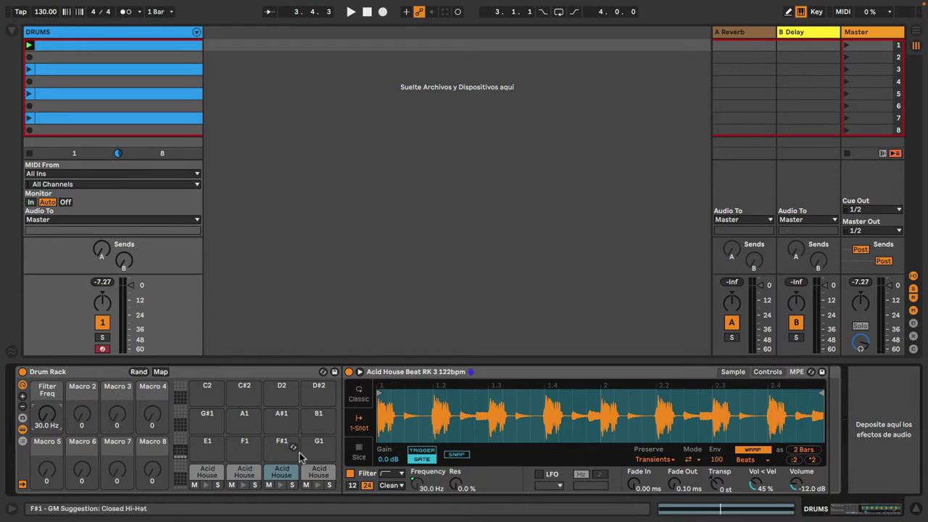
click(206, 485)
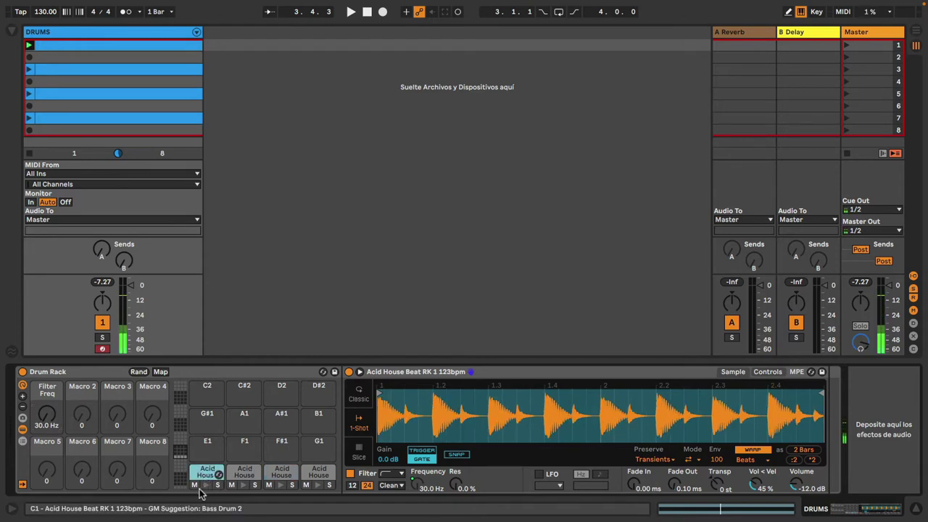
click(29, 46)
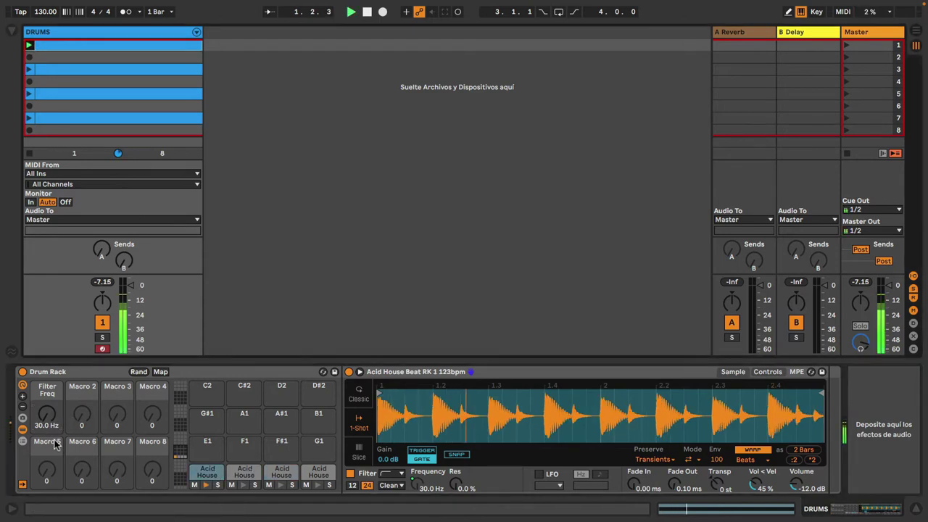
mouse_move(46, 414)
mouse_down()
mouse_move(46, 391)
mouse_move(48, 420)
mouse_up()
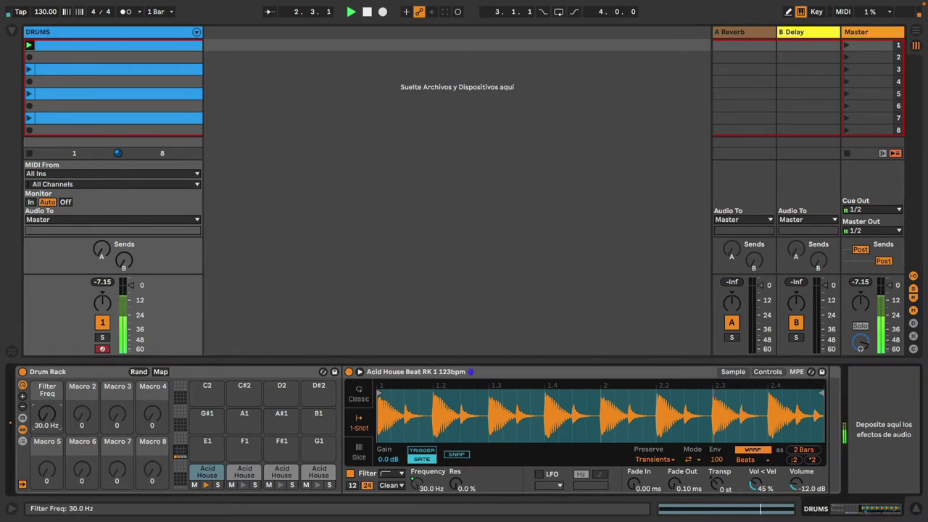
key(space)
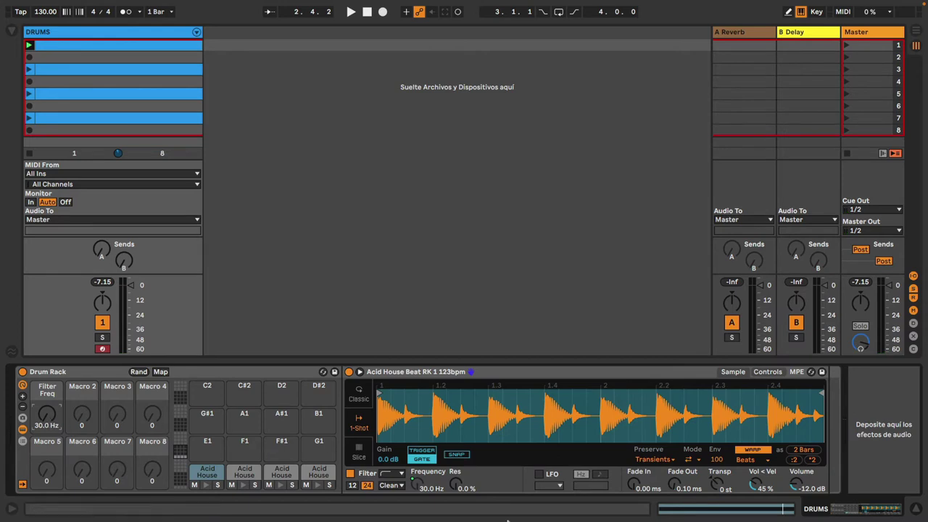
Map the C1 Simpler's filter resonance to Macro 3 and extend the mapping to all three siblings.
click(255, 474)
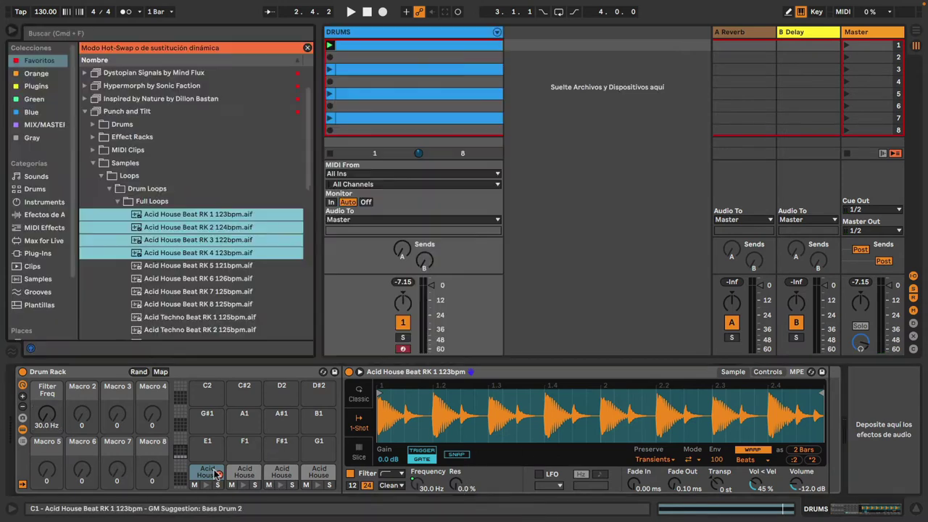
right_click(457, 487)
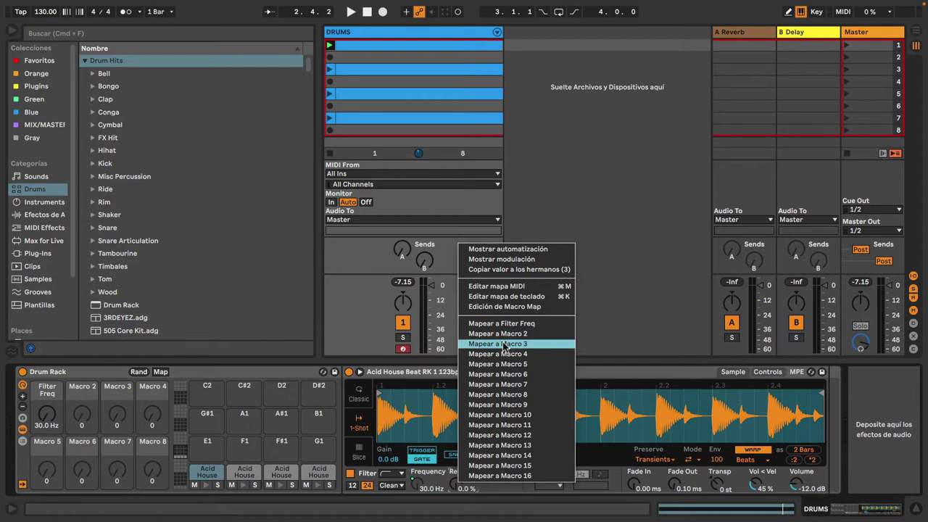
click(441, 481)
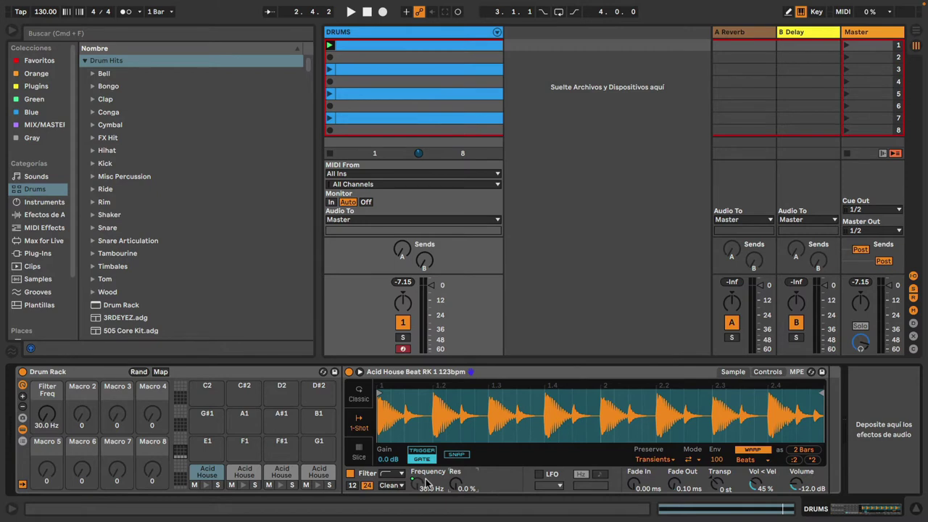
right_click(453, 484)
click(523, 351)
right_click(461, 482)
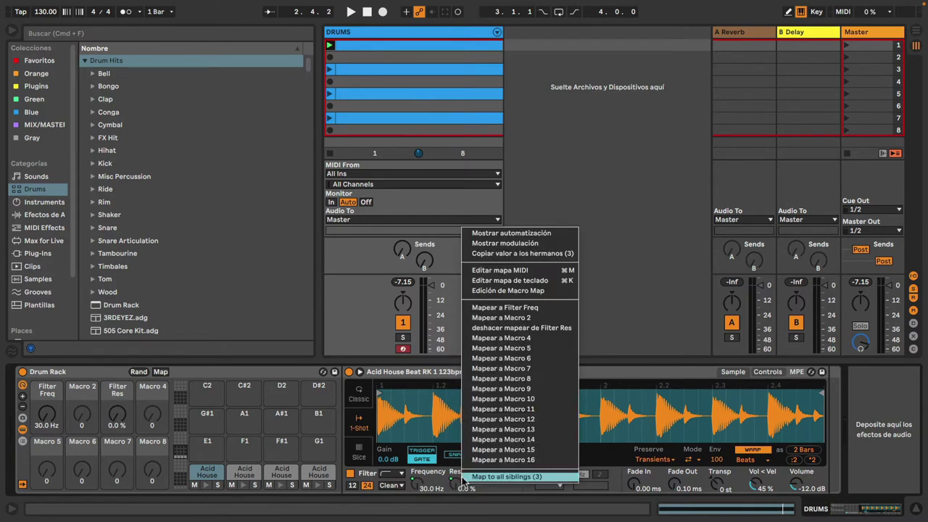
click(505, 477)
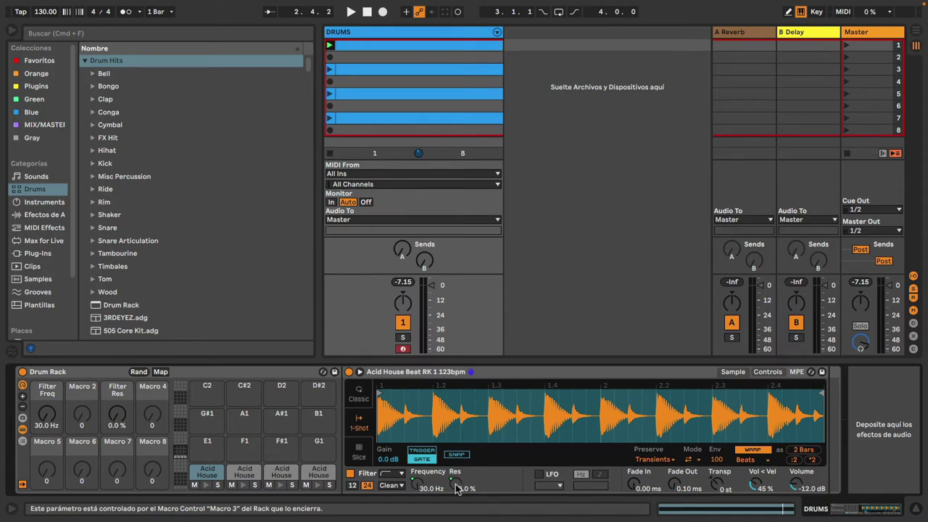
Limit the maximum of the C1 loop's Filter Res macro mapping to 40 %.
click(161, 371)
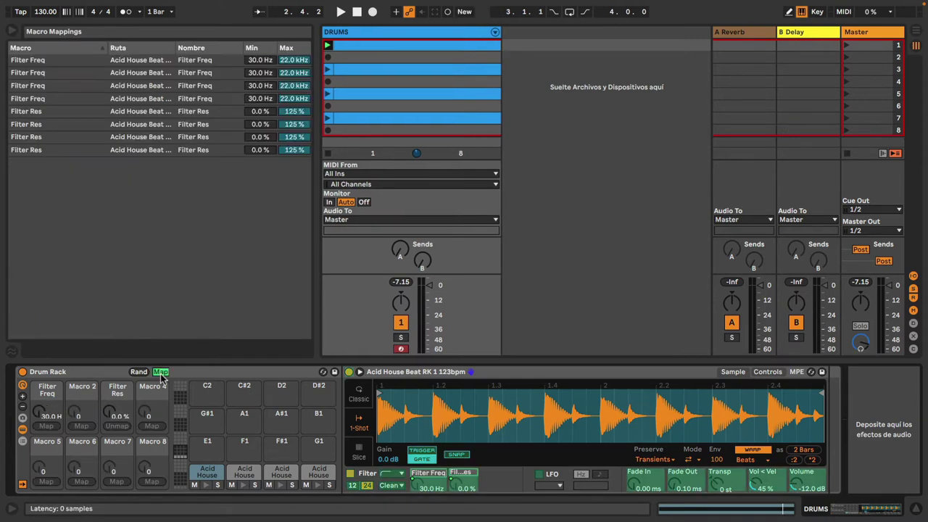
click(457, 489)
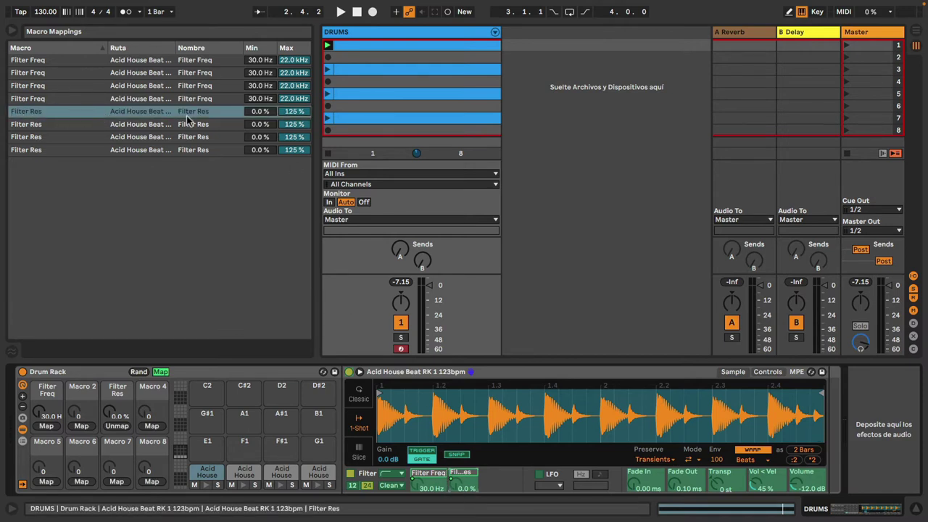
drag(297, 113, 297, 152)
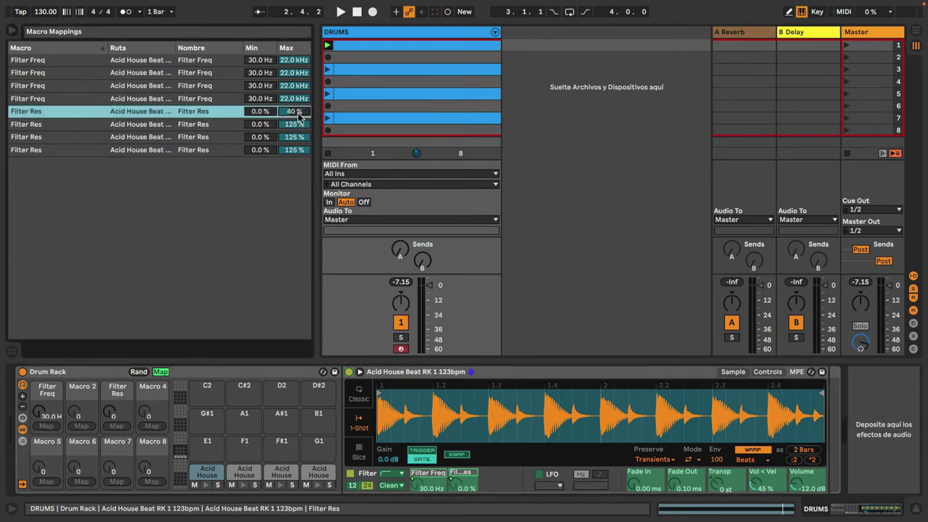
Leave macro mapping mode, hide the browser, and raise the Filter Res macro to 127 while the scene 1 clip plays.
key(space)
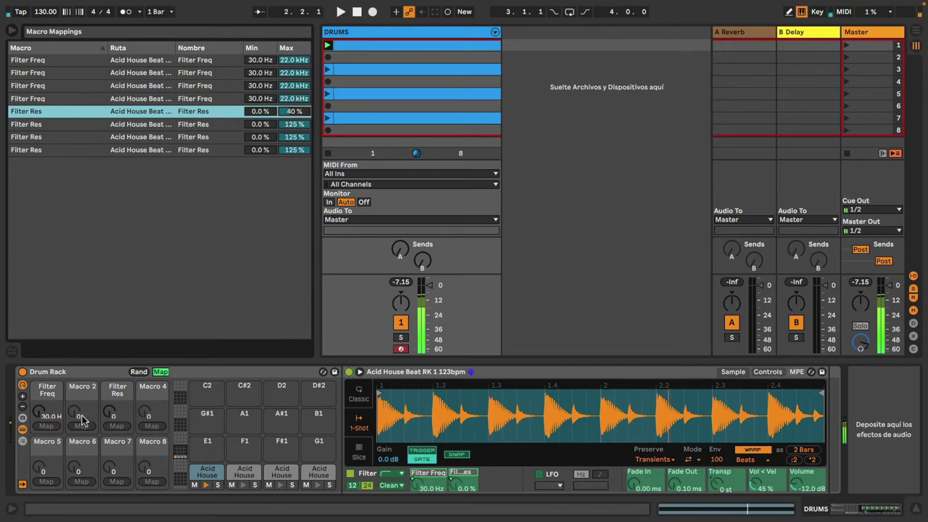
mouse_move(13, 6)
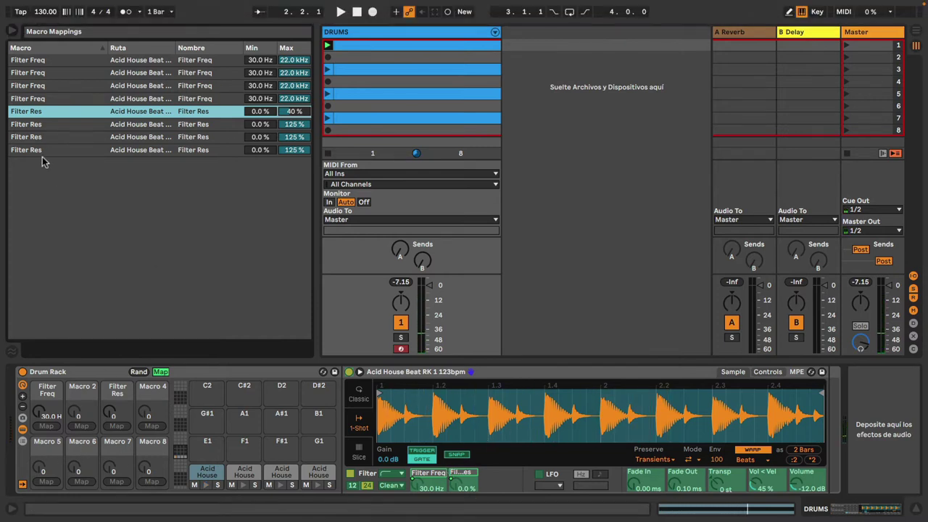
click(13, 33)
click(160, 371)
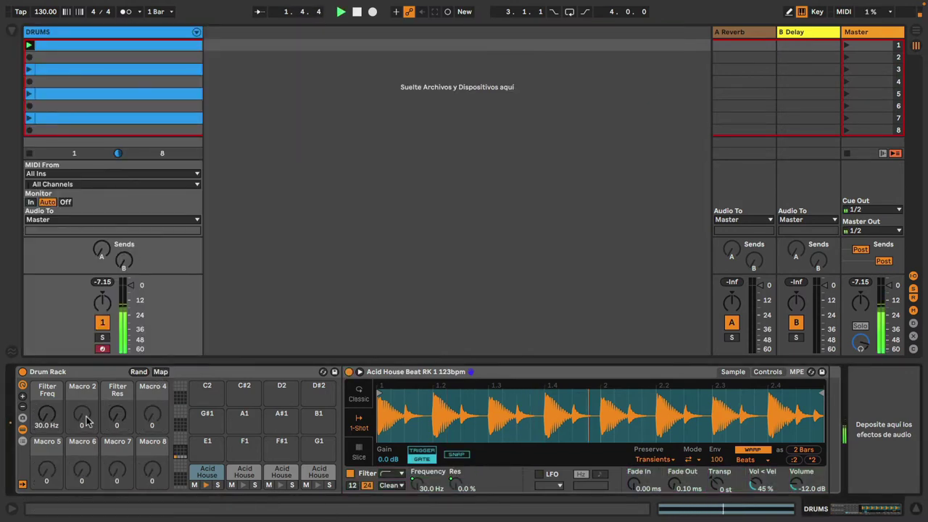
drag(117, 415, 117, 326)
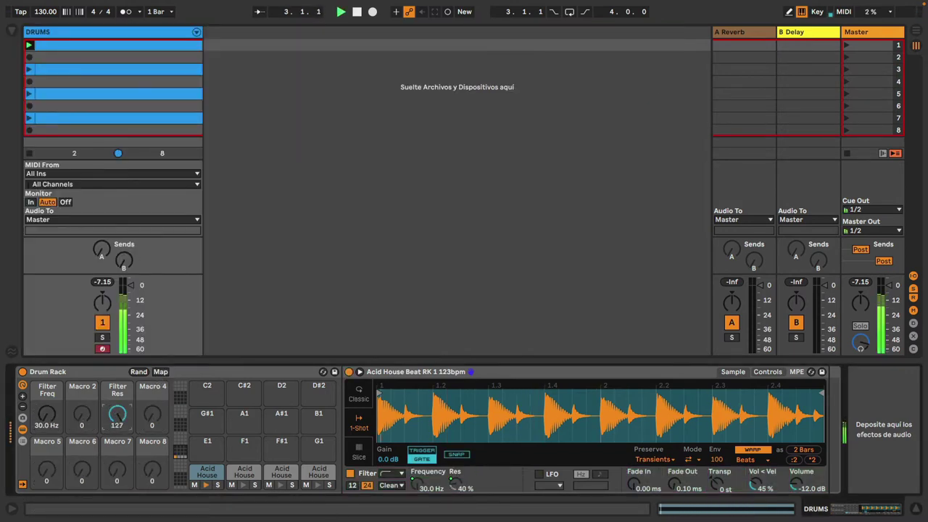
Sweep the Filter Freq macro during playback, return it to 30 Hz, set Filter Res to 0, and stop playback.
mouse_move(47, 414)
mouse_down()
mouse_move(46, 384)
mouse_move(46, 427)
mouse_up()
mouse_move(117, 415)
mouse_down()
mouse_move(117, 435)
mouse_move(118, 416)
mouse_up()
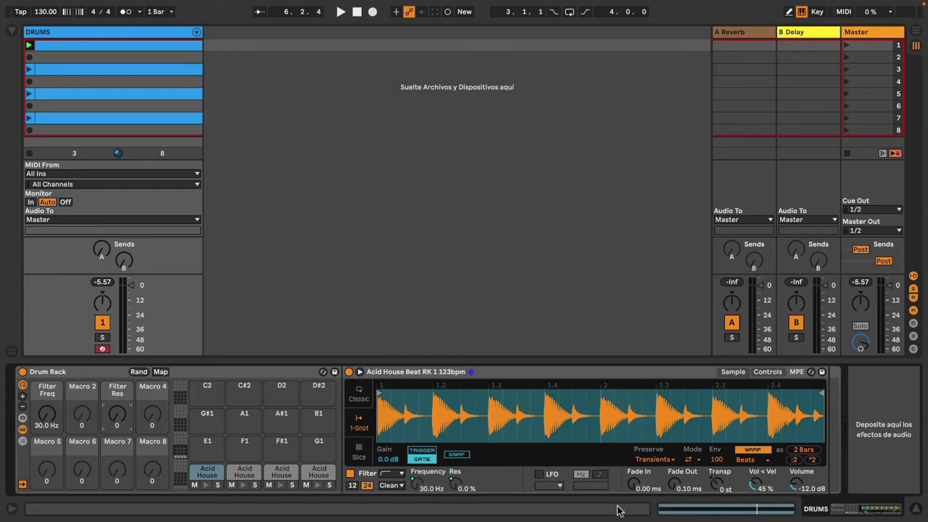
Enable the C1 Simpler's LFO, open its controls page, and view the filter envelope before returning to the filter's frequency display.
click(539, 474)
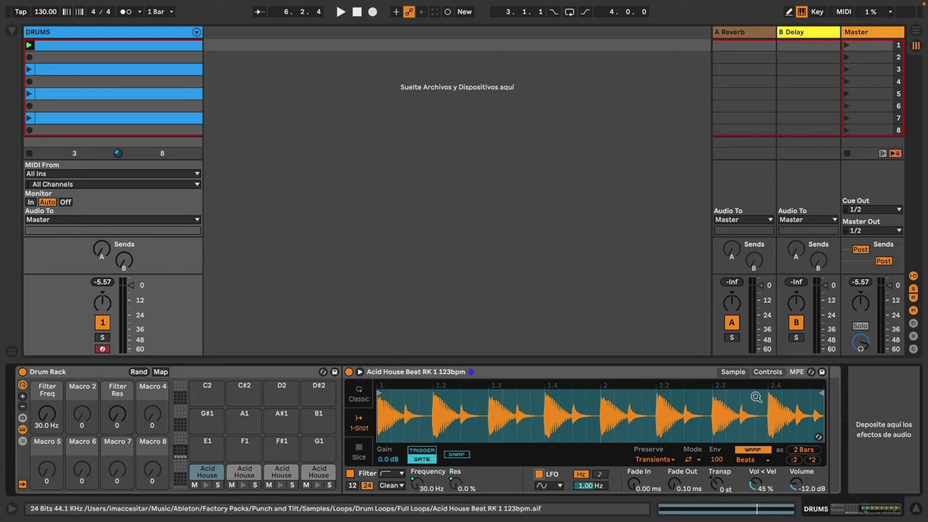
click(766, 373)
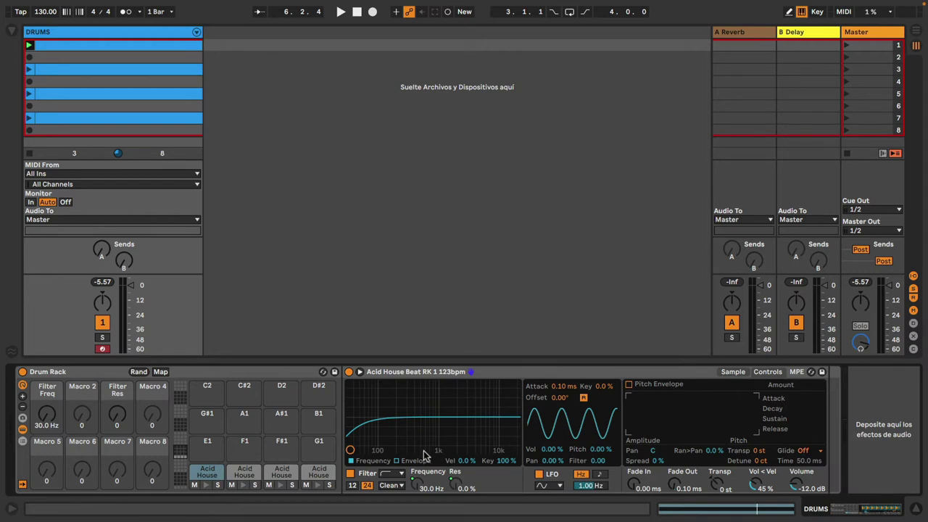
click(396, 460)
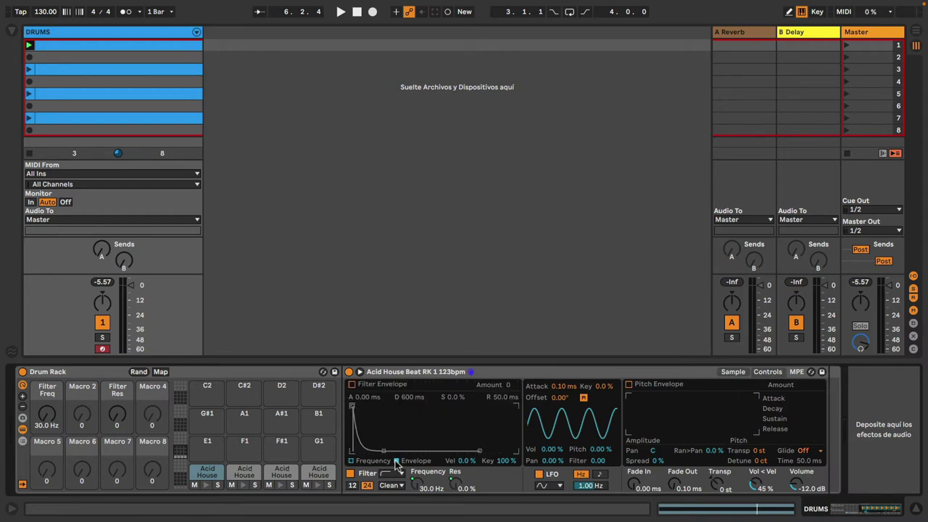
click(351, 460)
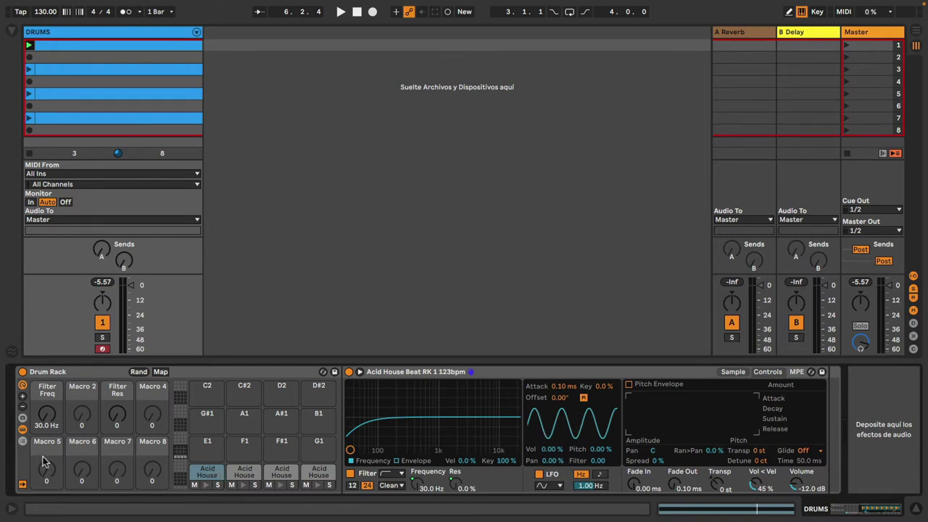
click(538, 473)
Map the LFO's volume, pan and filter amounts and its rate to Macros 5, 6, 7 and 8 respectively.
drag(551, 449, 551, 435)
right_click(549, 451)
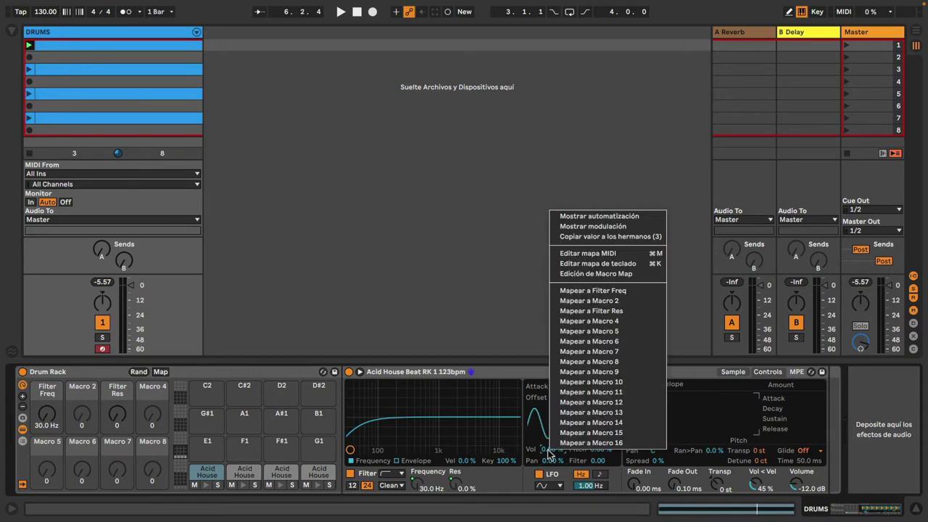
click(599, 333)
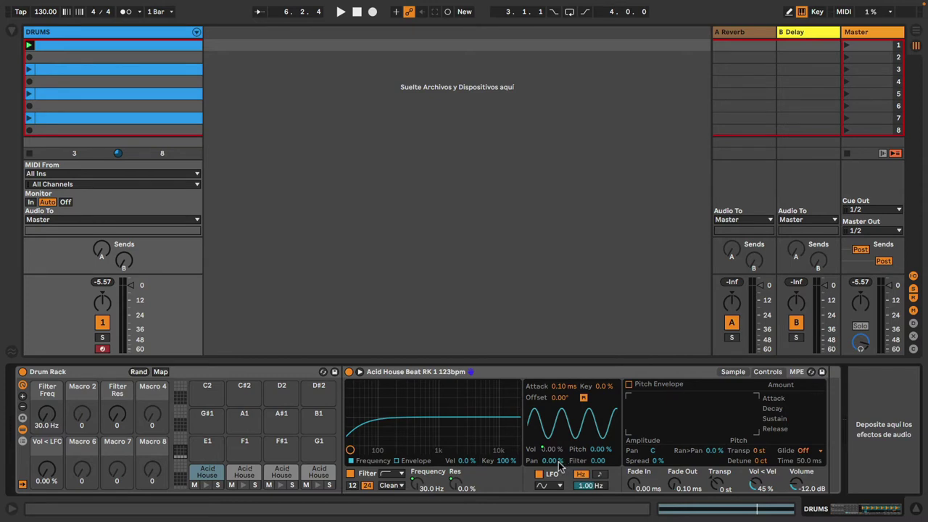
right_click(559, 463)
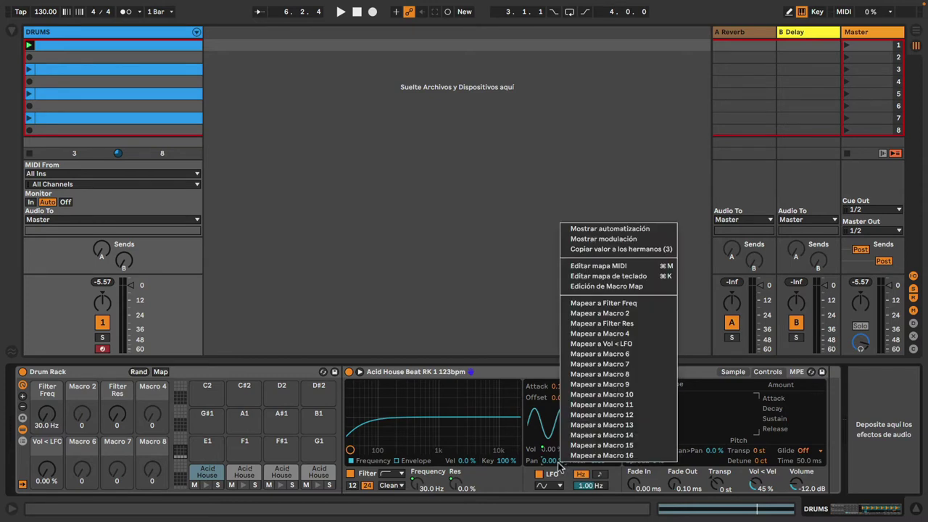
click(614, 354)
right_click(598, 465)
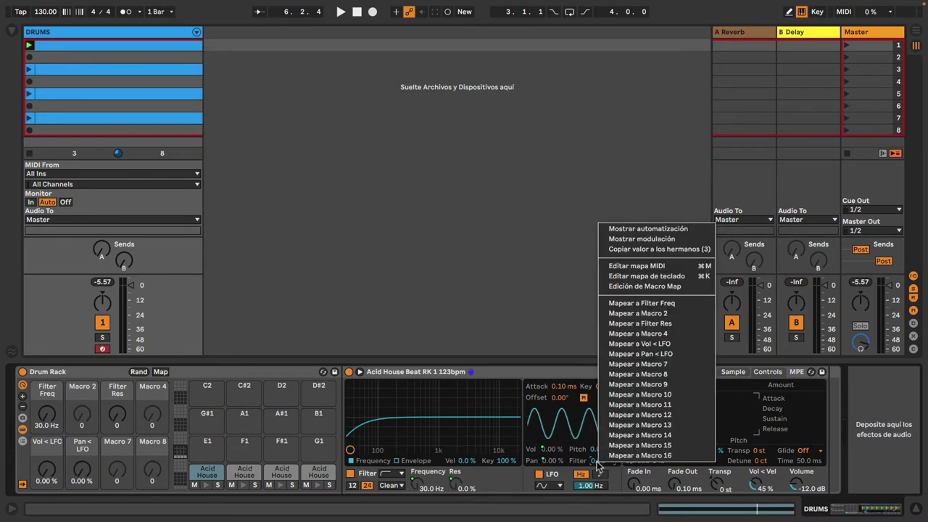
click(651, 371)
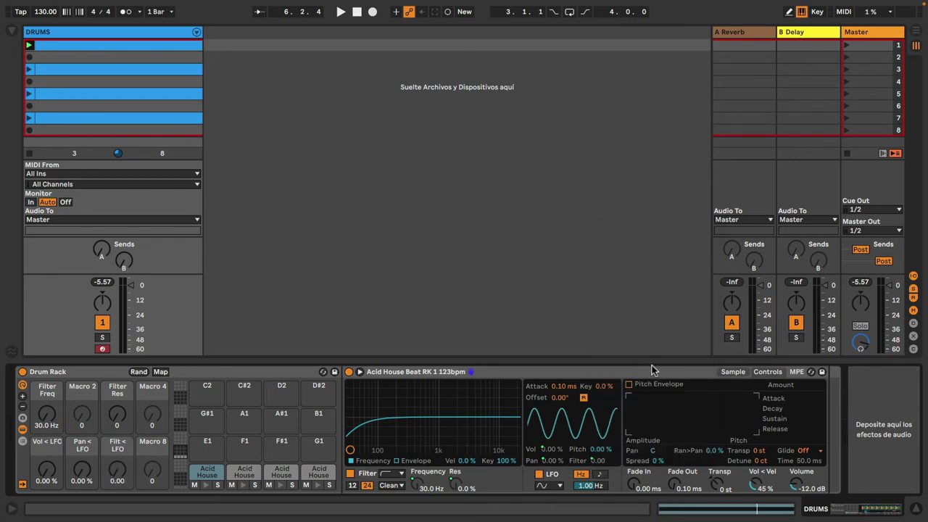
right_click(586, 487)
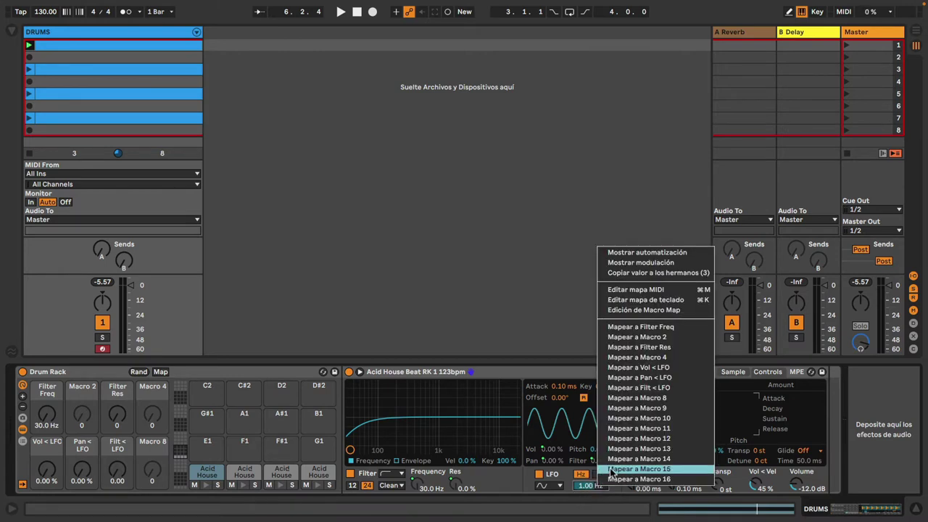
click(650, 400)
Test the Vol < LFO macro during playback, lower L Rate to 0.01 Hz, and return Vol < LFO to 0 %.
key(space)
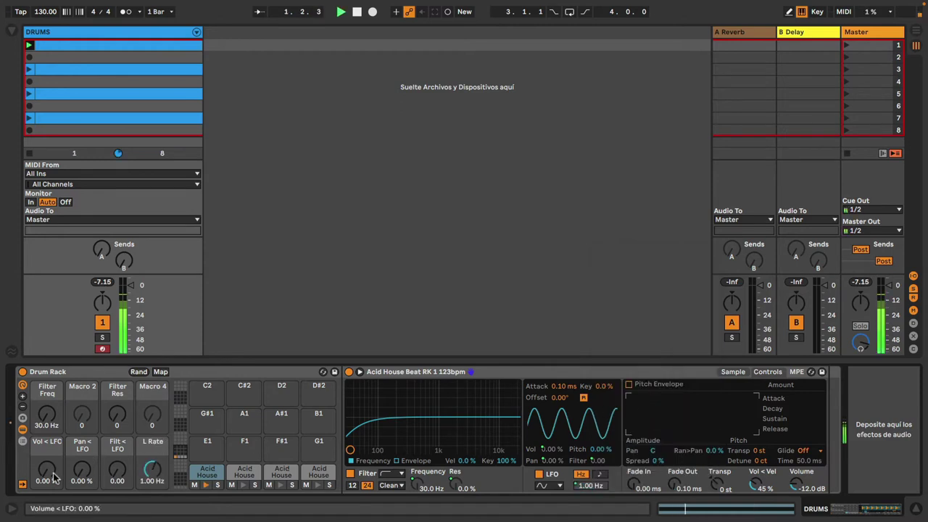
drag(46, 471, 47, 400)
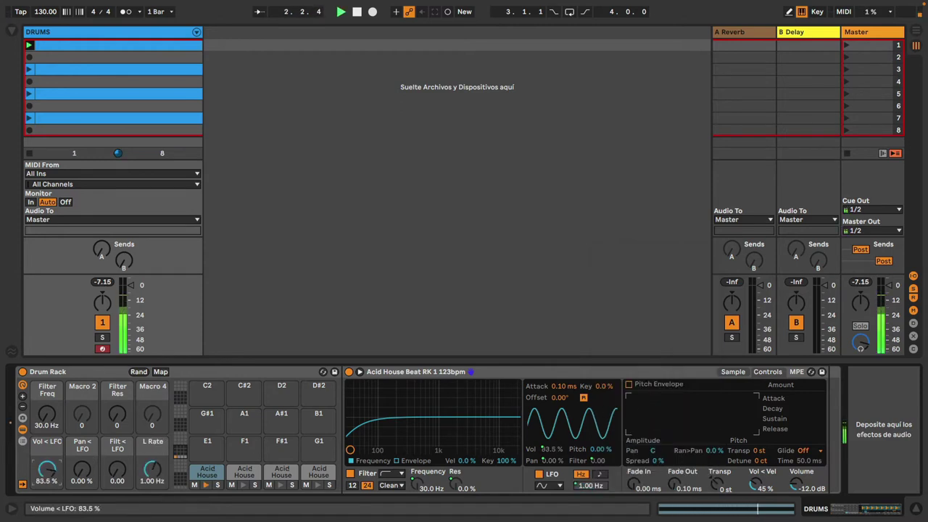
mouse_move(152, 471)
mouse_down()
mouse_move(152, 456)
mouse_move(152, 482)
mouse_up()
drag(46, 471, 47, 490)
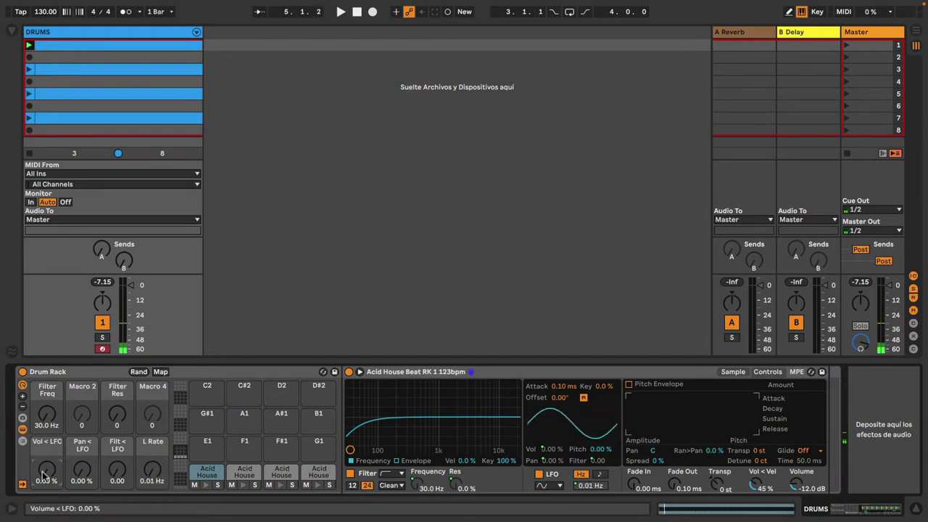
Extend the LFO volume, pan and filter amount mappings to all three sibling Simplers.
right_click(554, 451)
click(578, 443)
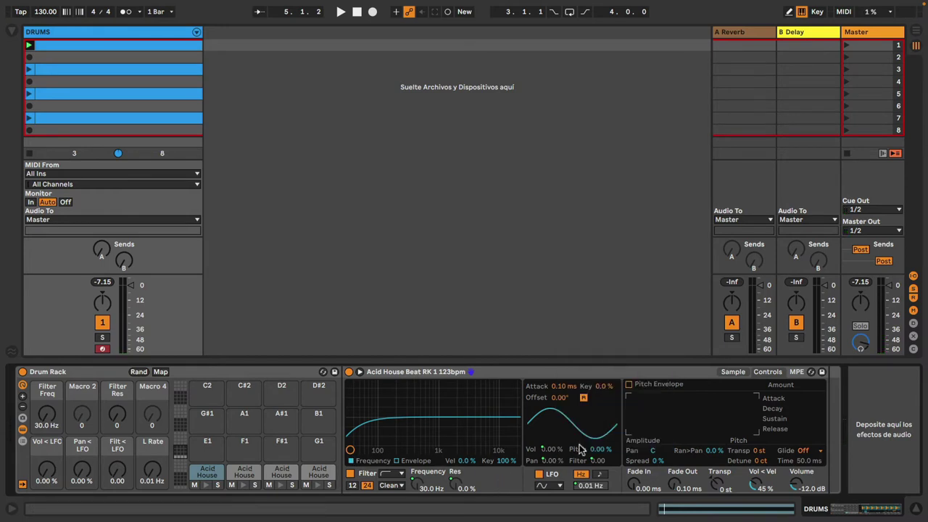
right_click(537, 462)
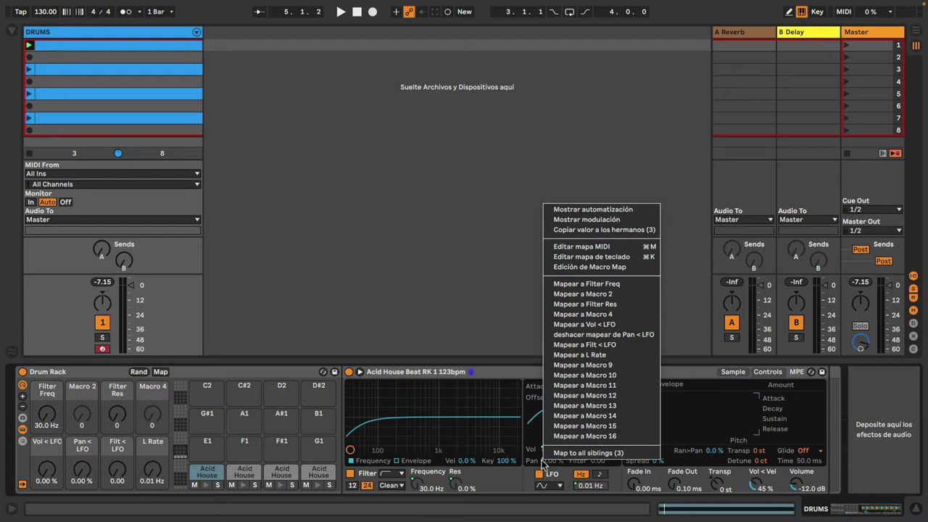
click(599, 453)
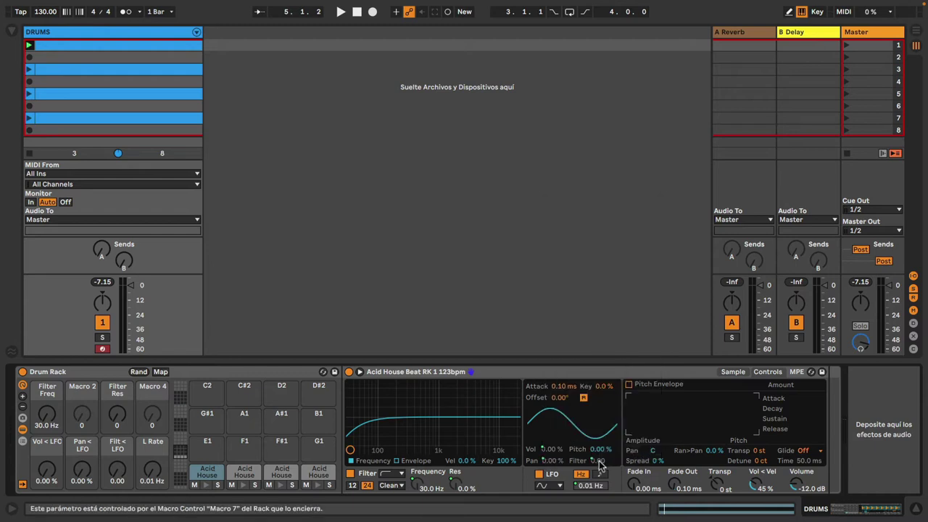
right_click(599, 463)
click(617, 457)
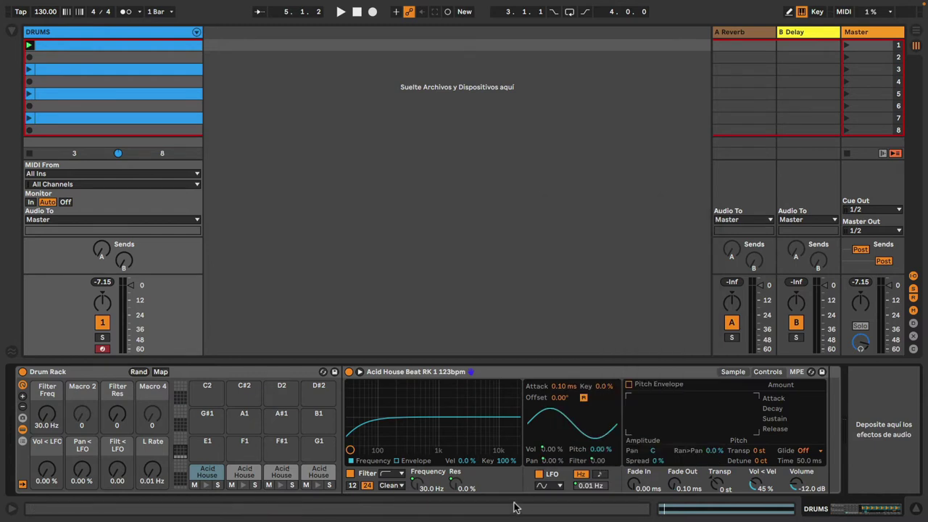
Play the scene 1 clip to test the Vol < LFO and L Rate macros, and return Vol < LFO to 0 %.
key(space)
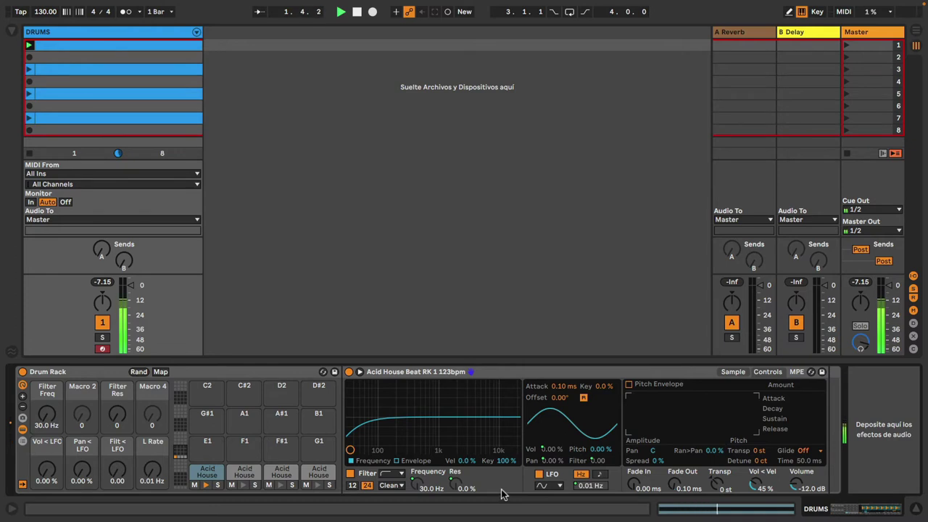
drag(46, 471, 46, 423)
mouse_move(152, 471)
mouse_down()
mouse_move(153, 436)
mouse_move(153, 471)
mouse_up()
drag(48, 470, 48, 517)
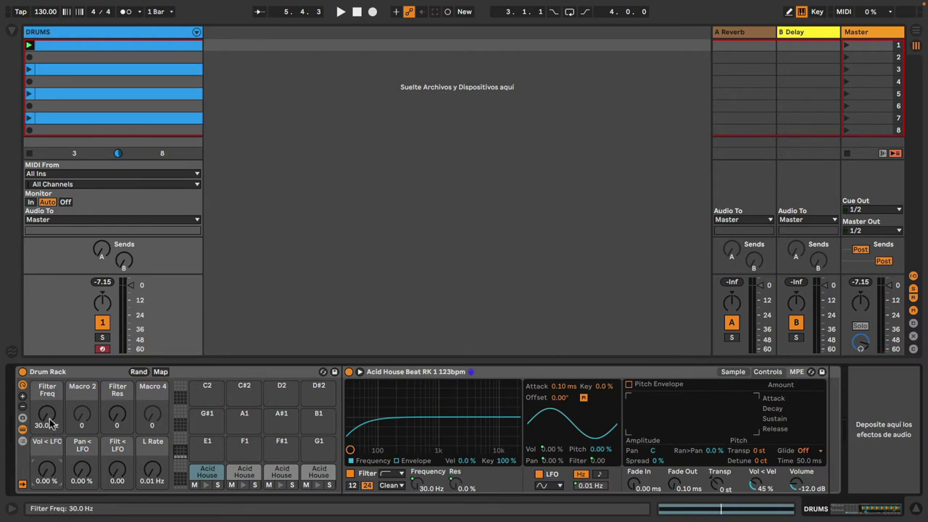
Audition the clip with Filter Freq at 1.40 kHz, Vol < LFO and Pan < LFO at 100 %, and L Rate swept back to 0.01 Hz.
drag(47, 420, 47, 397)
drag(53, 475, 53, 423)
drag(82, 471, 82, 427)
drag(152, 475, 153, 426)
drag(46, 470, 82, 438)
drag(46, 470, 46, 453)
drag(152, 470, 152, 499)
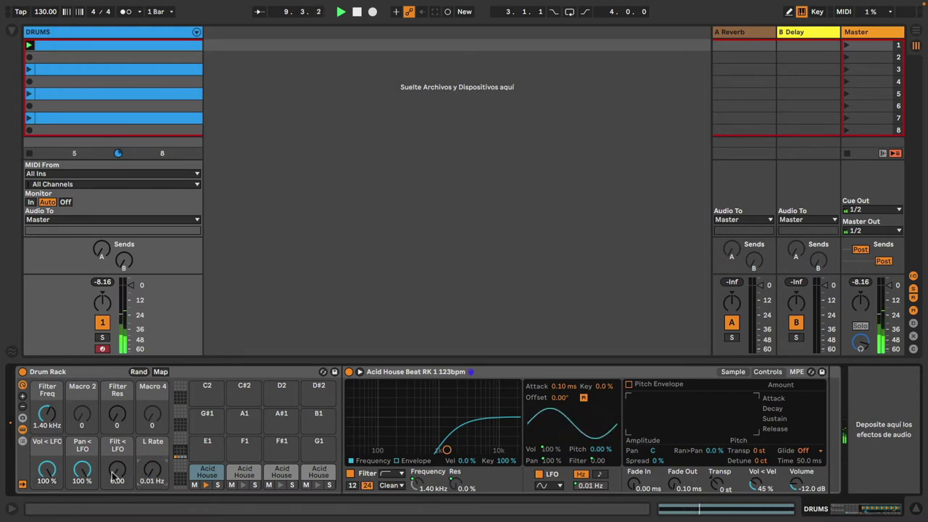
Lower the Filter Freq macro to 150 Hz, stop playback, and return Pan < LFO and Vol < LFO to 0 %.
drag(47, 414, 46, 438)
mouse_move(154, 476)
mouse_down()
mouse_move(154, 448)
mouse_move(155, 479)
mouse_up()
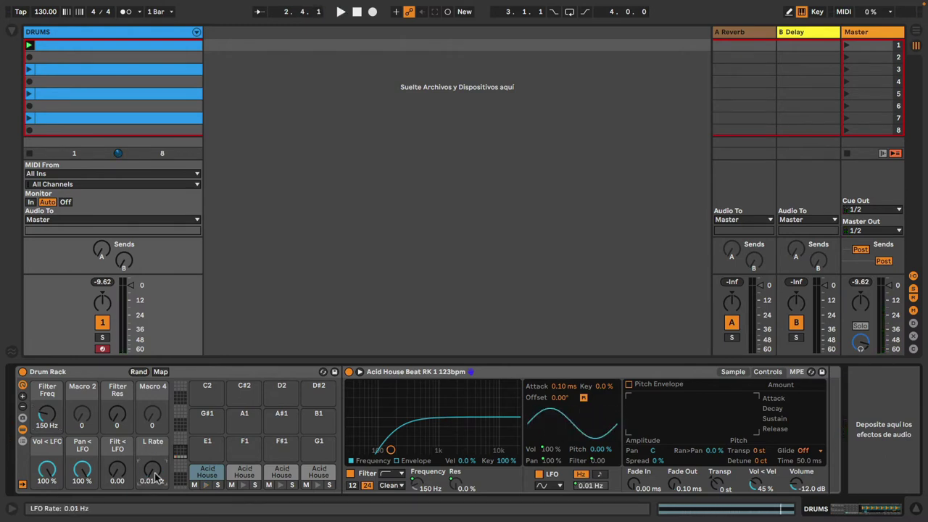
drag(82, 469, 82, 500)
drag(47, 470, 47, 500)
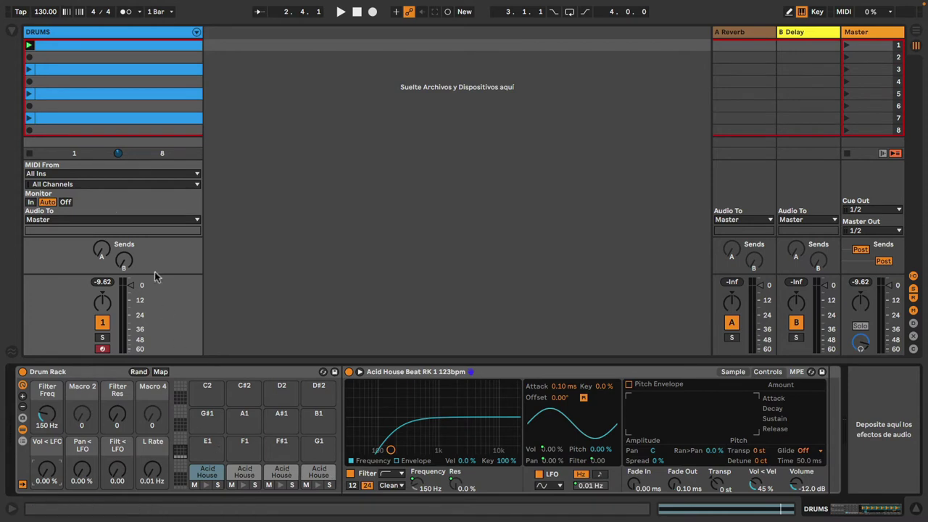
Add an Auto Filter from the EQ & Filters audio effects after the Drum Rack.
click(9, 33)
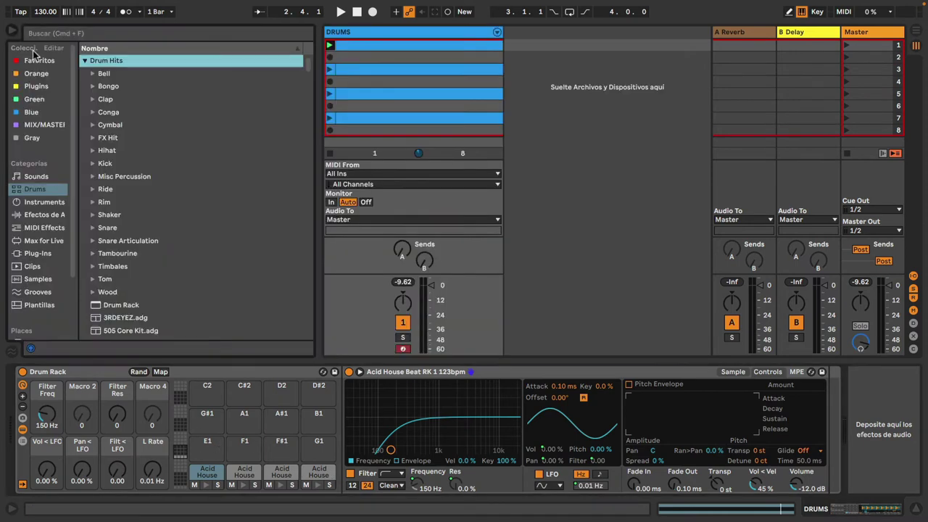
click(56, 216)
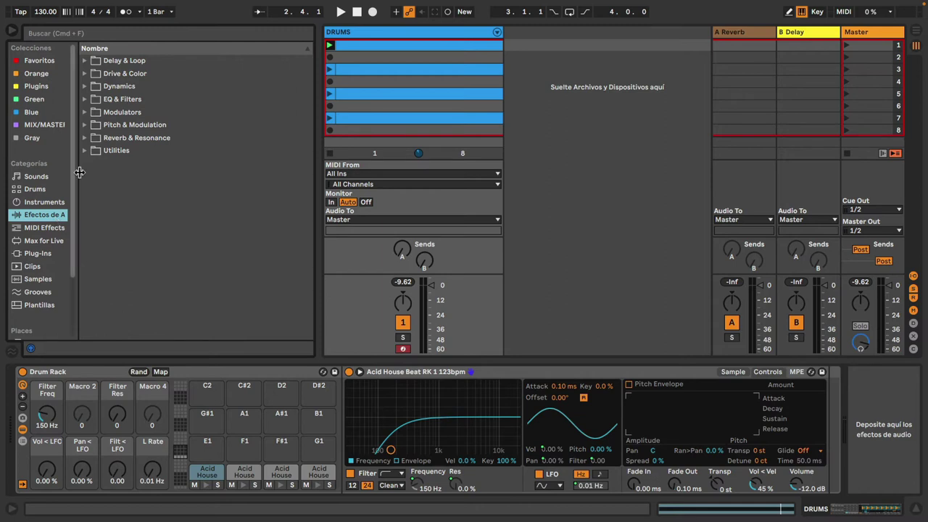
click(84, 99)
drag(116, 114, 886, 445)
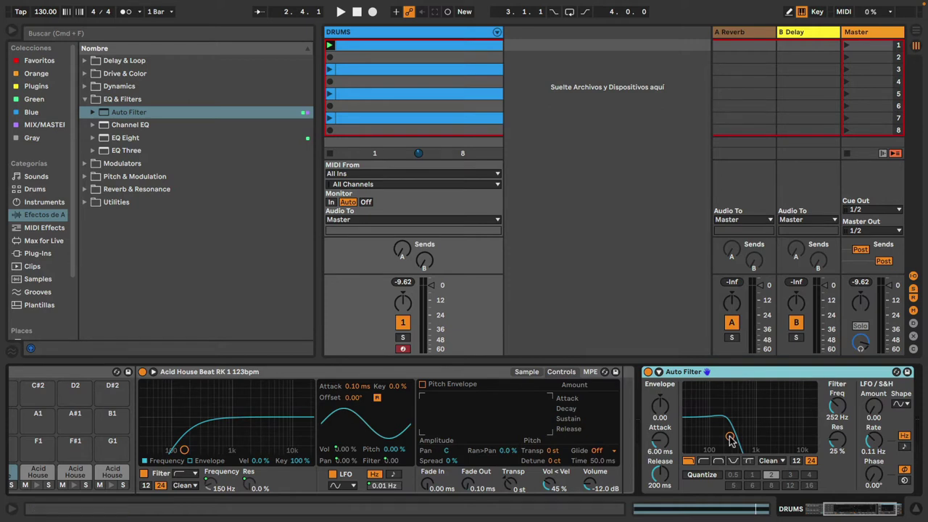
right_click(838, 409)
key(Escape)
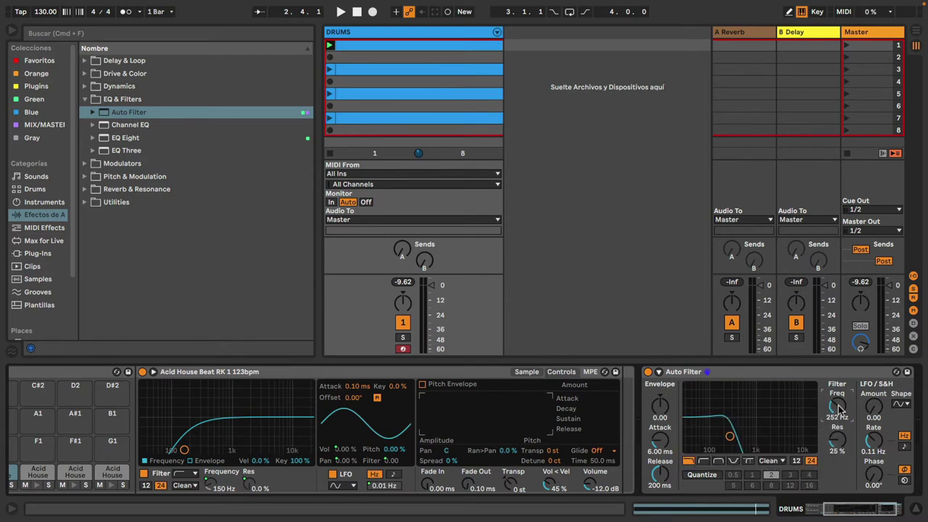
Group the Drum Rack and Auto Filter into an Instrument Rack and show its macro controls.
drag(866, 515, 752, 516)
click(104, 375)
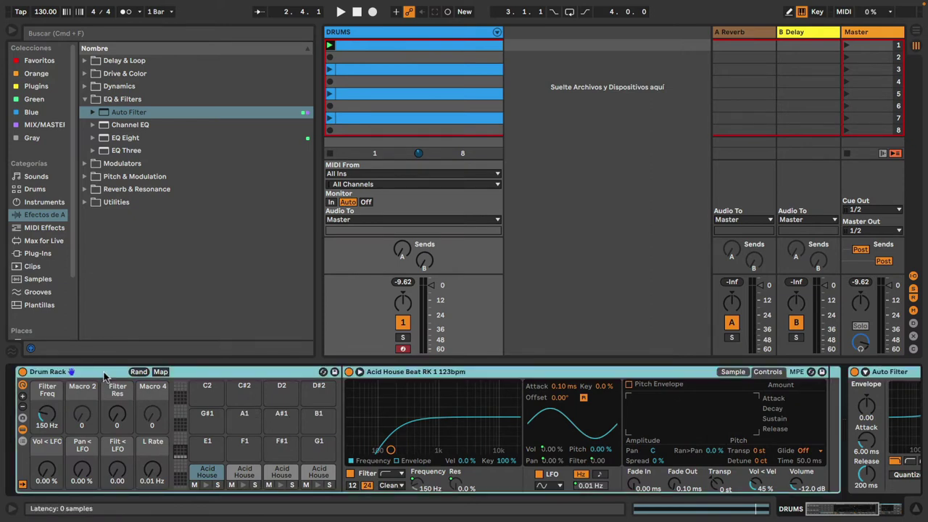
click(104, 375)
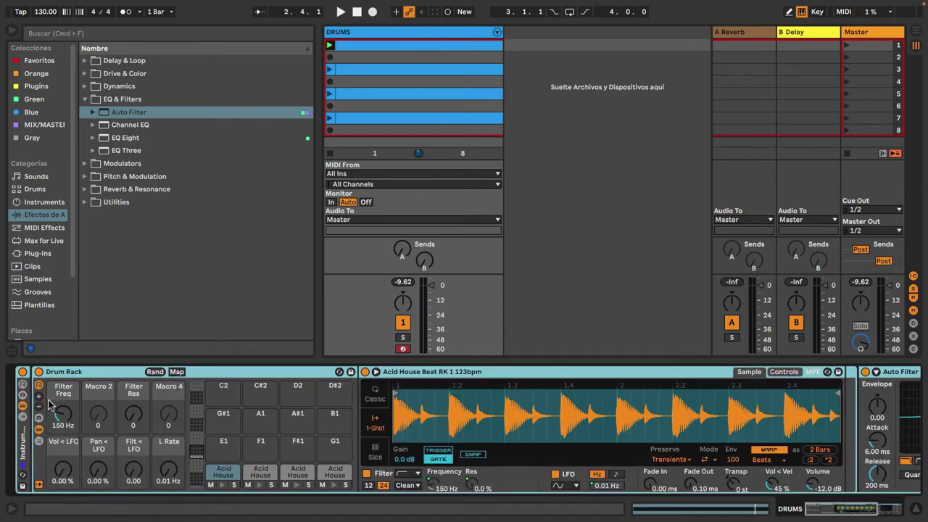
click(23, 387)
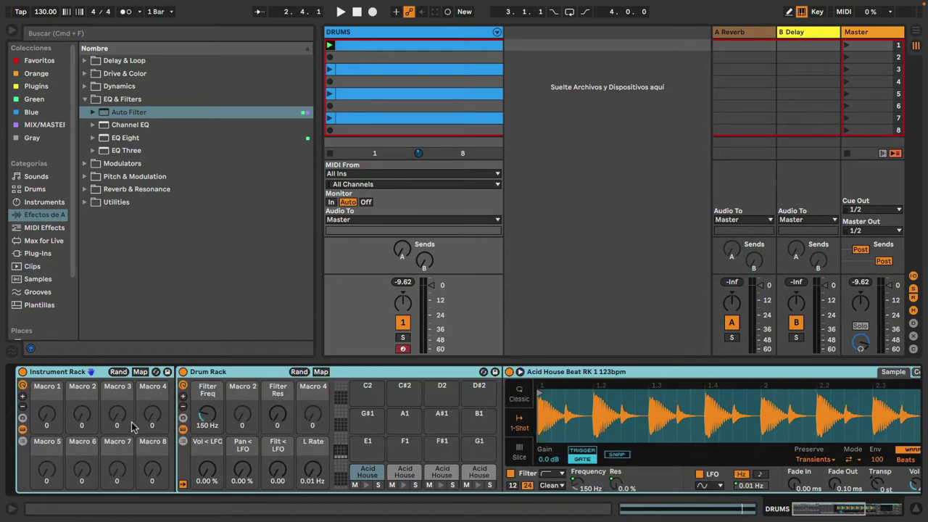
Map the Auto Filter's frequency to the Instrument Rack's Macro 2 and check the mapping options of the Drum Rack's Filter Freq macro.
drag(805, 514, 860, 511)
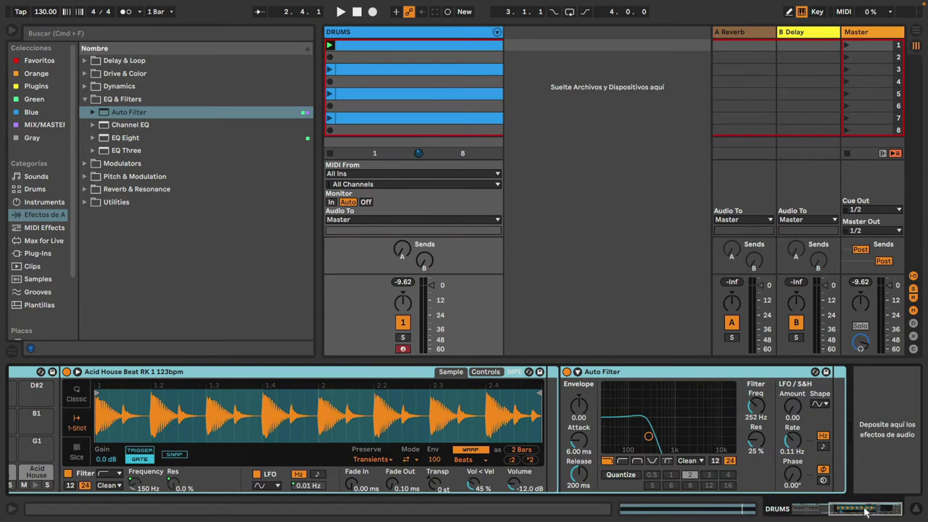
right_click(756, 407)
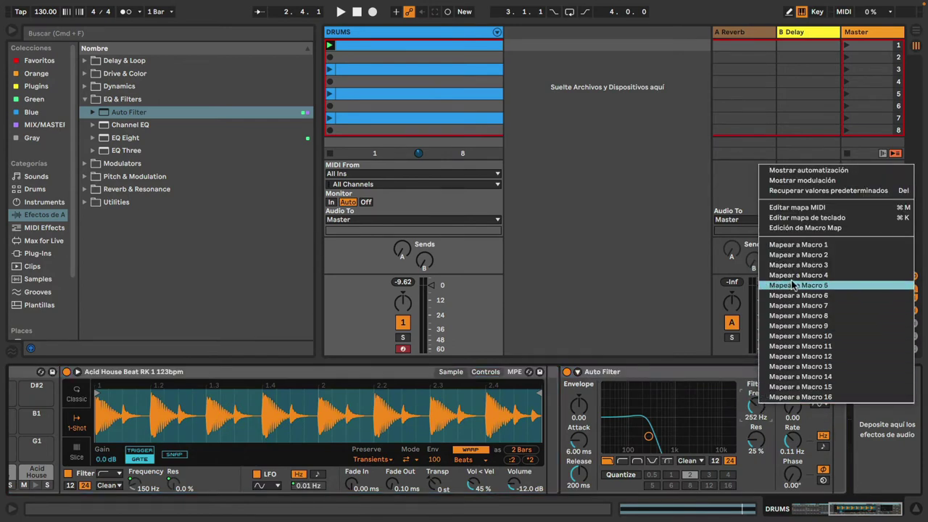
click(810, 257)
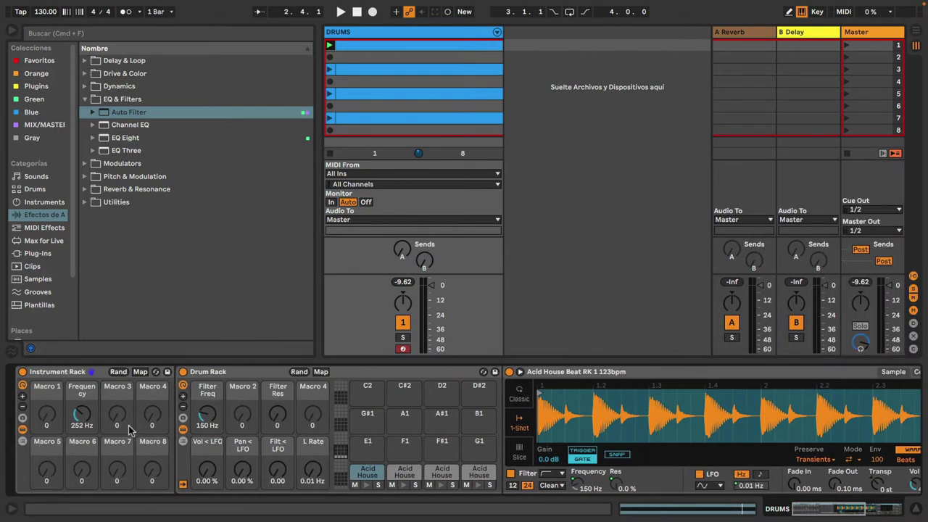
right_click(208, 418)
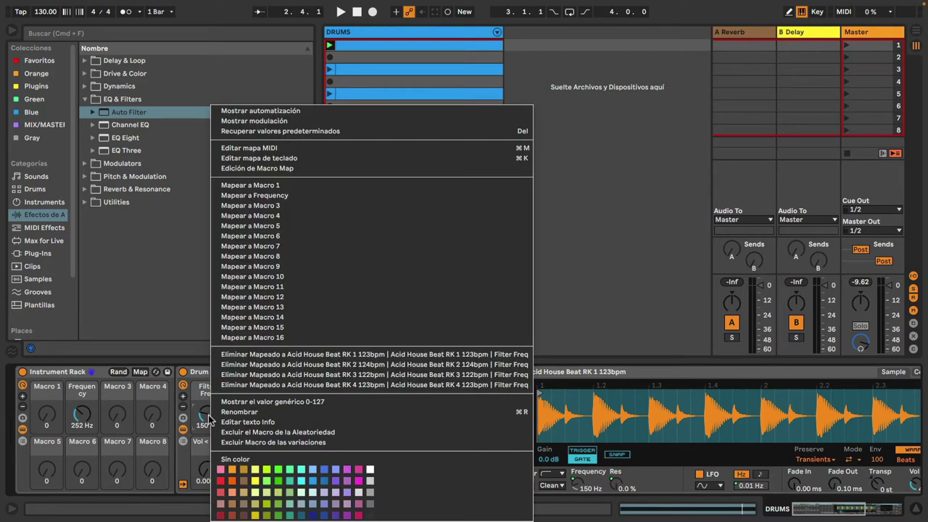
click(202, 424)
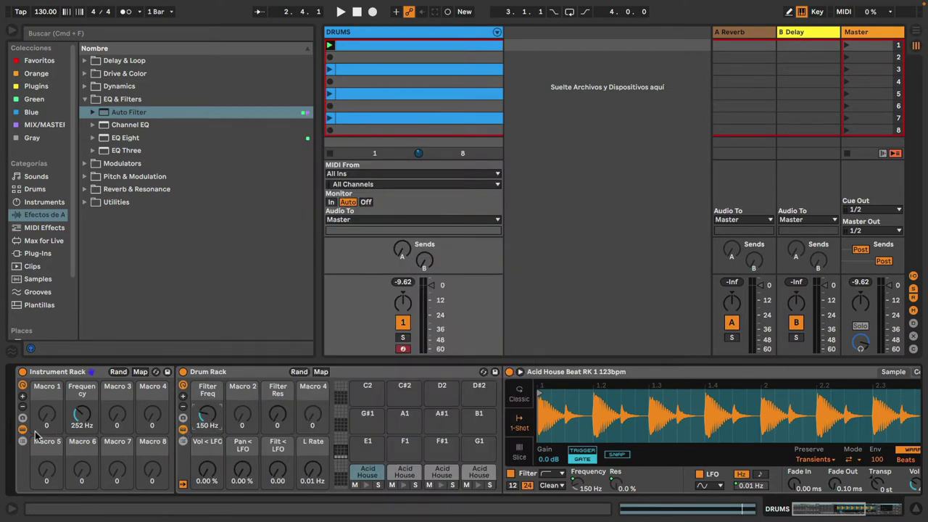
Map the Drum Rack's Filter Freq, Filter Res and Macro 4 controls to the Instrument Rack's Macros 1, 3 and 4.
right_click(208, 418)
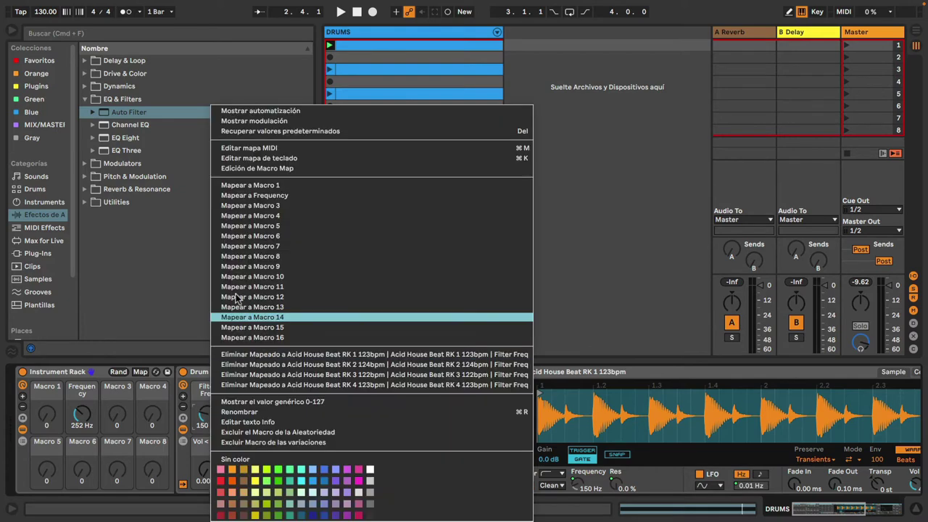
click(267, 185)
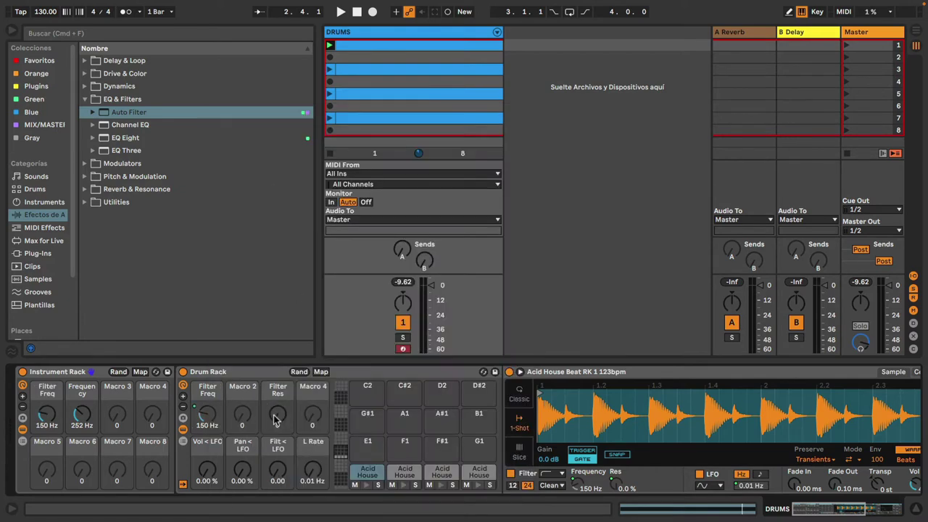
right_click(276, 419)
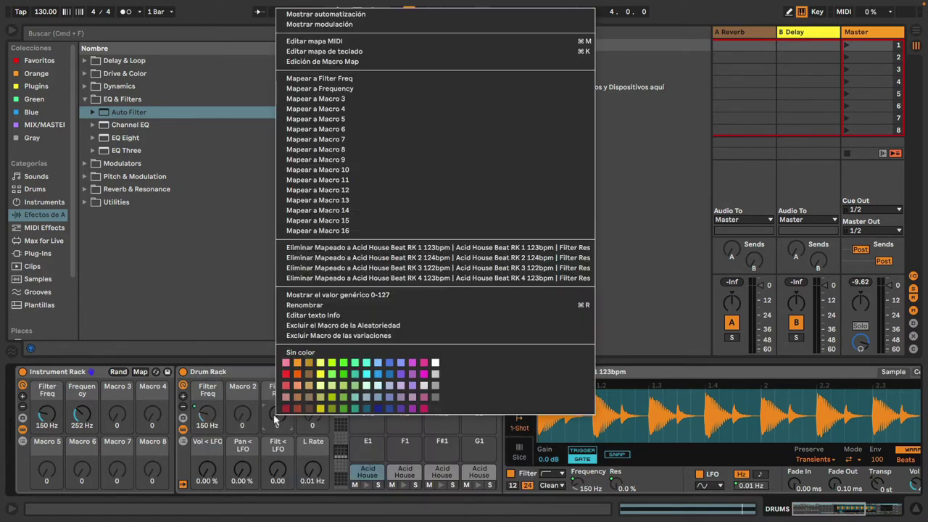
click(353, 99)
right_click(314, 417)
Map the Drum Rack's Vol < LFO, Pan < LFO, Filt < LFO and L Rate macros to the Instrument Rack's Macros 5 to 8.
right_click(209, 468)
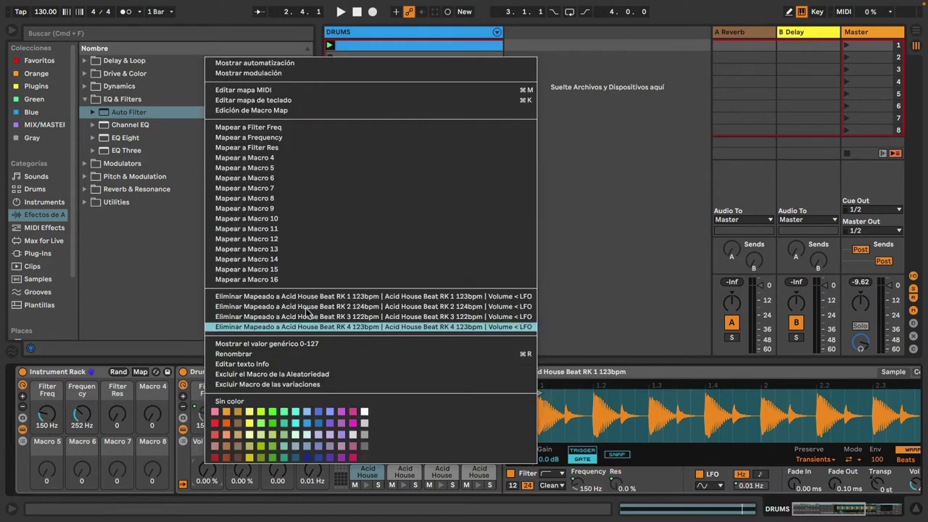
click(280, 169)
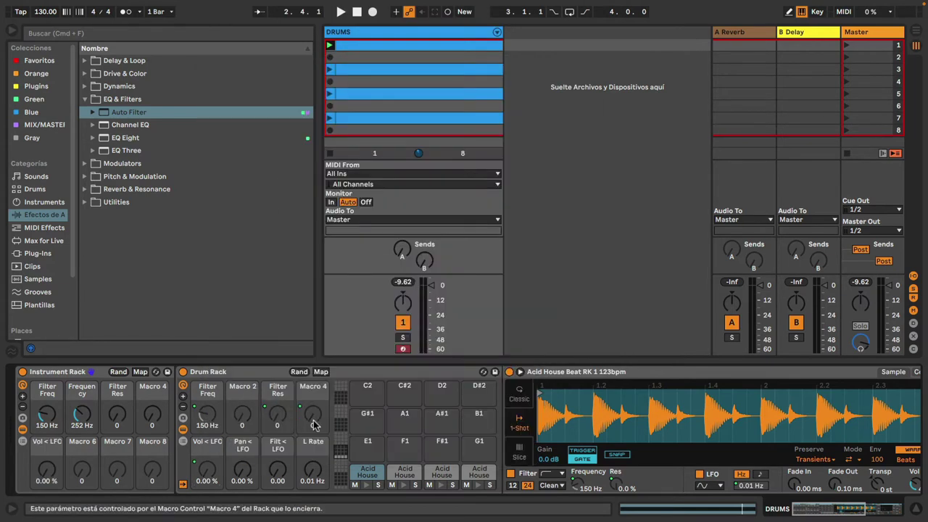
right_click(242, 470)
click(340, 184)
right_click(278, 470)
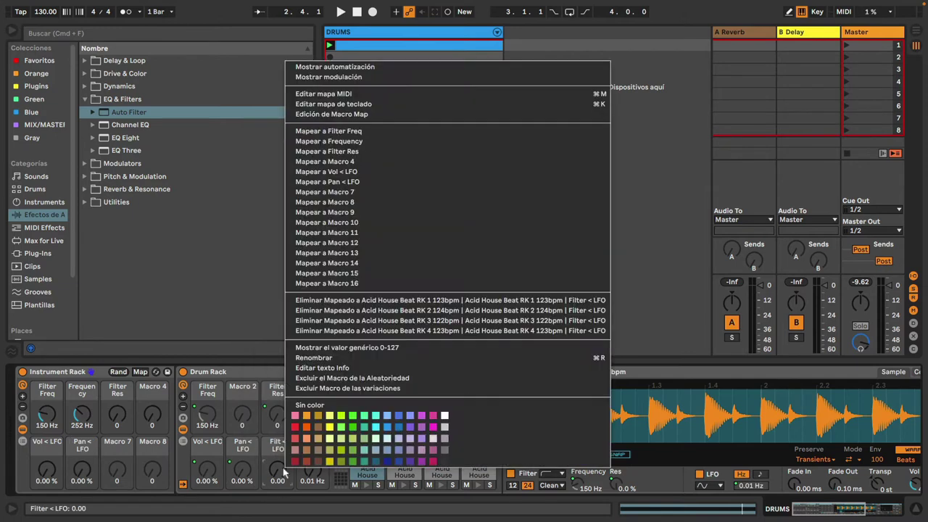
click(362, 194)
right_click(313, 470)
click(391, 204)
Audition the Instrument Rack macros with the scene 3 clip, setting Filter Freq to 30 Hz, Vol < LFO to 9.45 % and Frequency to 19.9 kHz.
drag(81, 415, 81, 377)
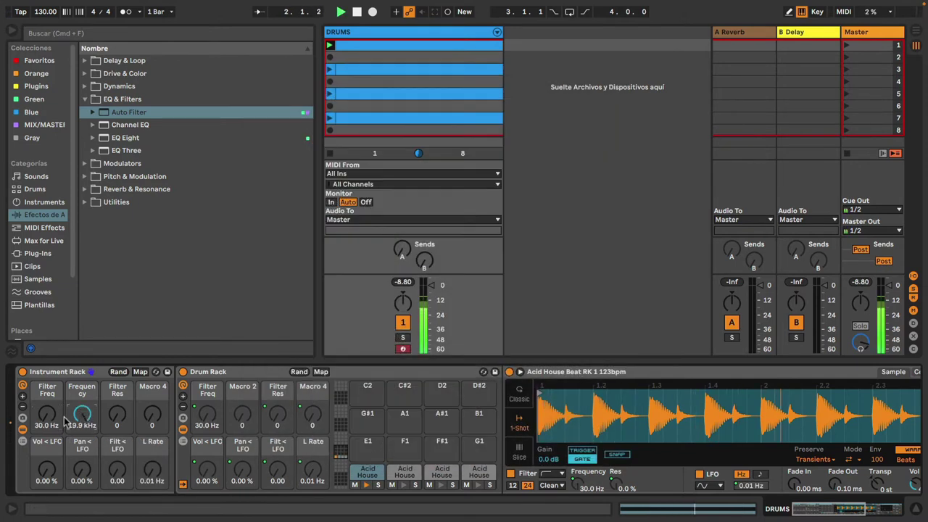
drag(47, 470, 82, 447)
key(Delete)
click(329, 70)
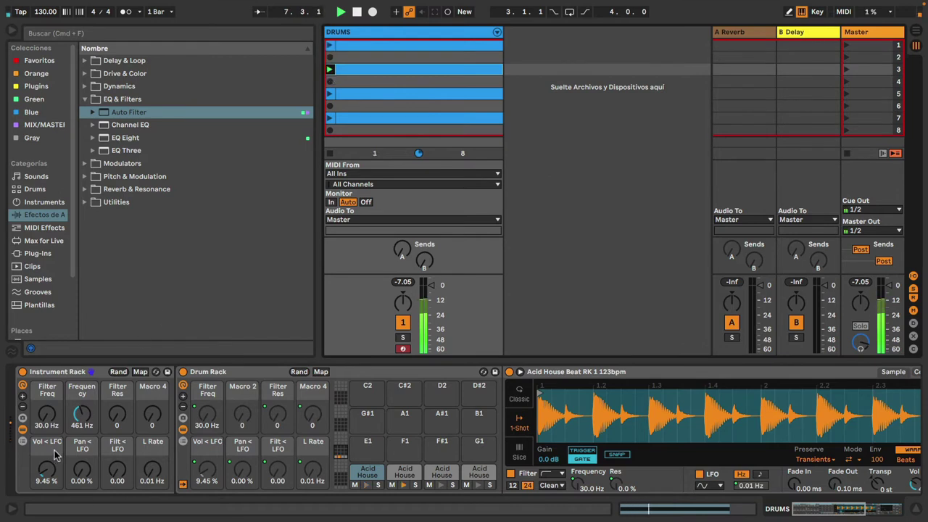
mouse_move(82, 414)
mouse_down()
mouse_move(82, 388)
mouse_move(82, 419)
mouse_up()
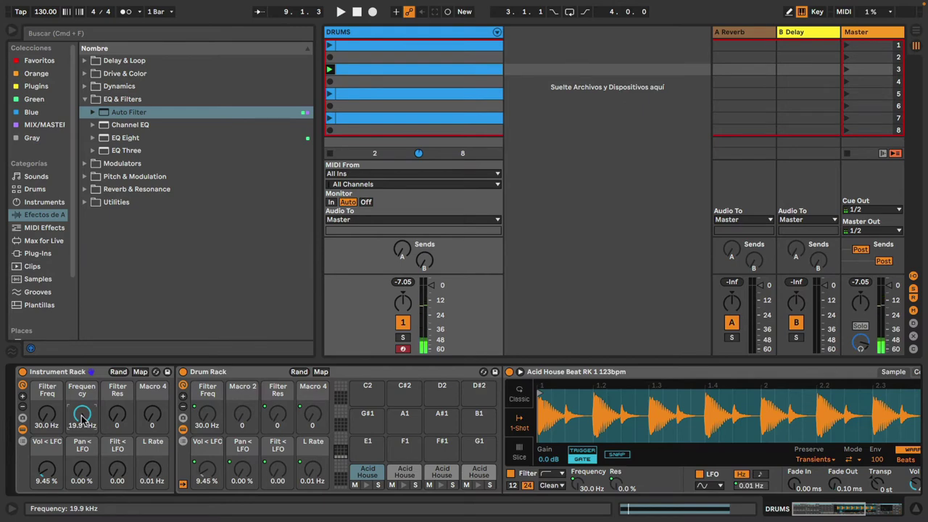
Review the Auto Filter in the device chain and increase the Instrument Rack's macro controls to ten.
click(829, 515)
drag(830, 514, 857, 514)
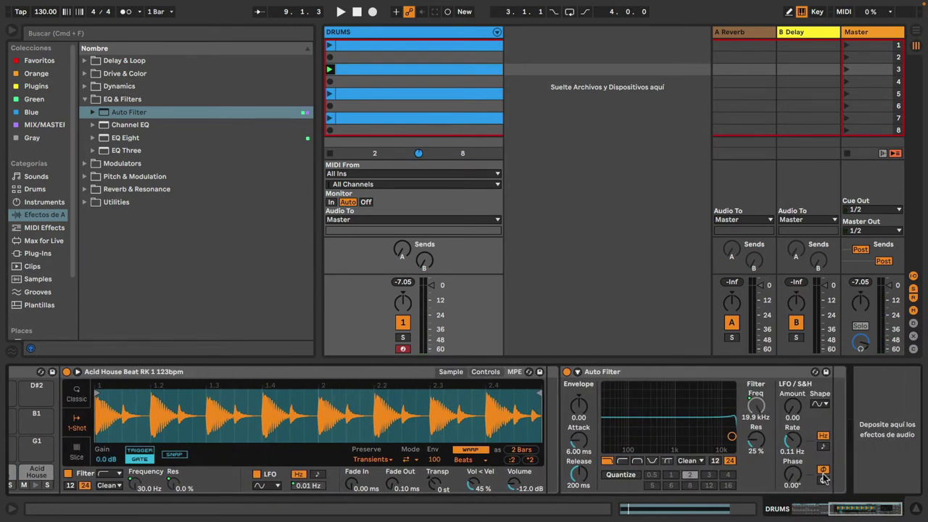
click(803, 512)
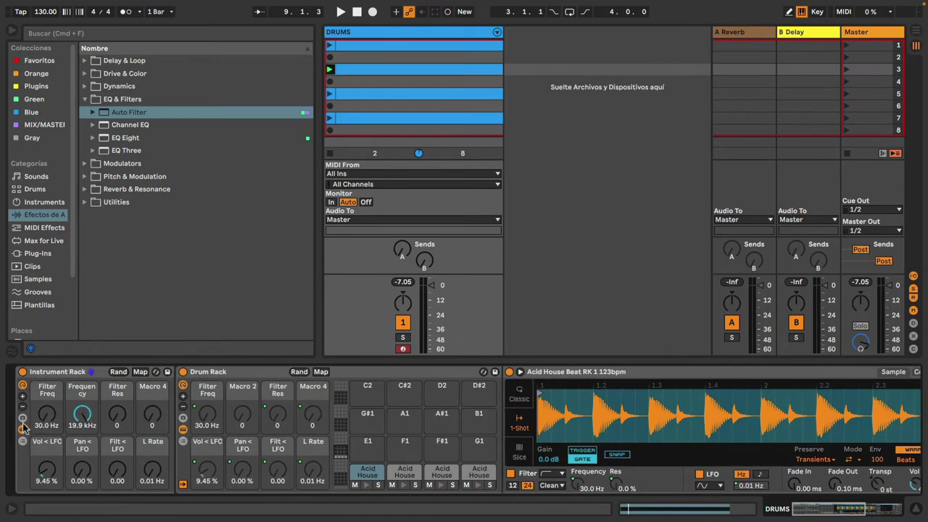
click(22, 400)
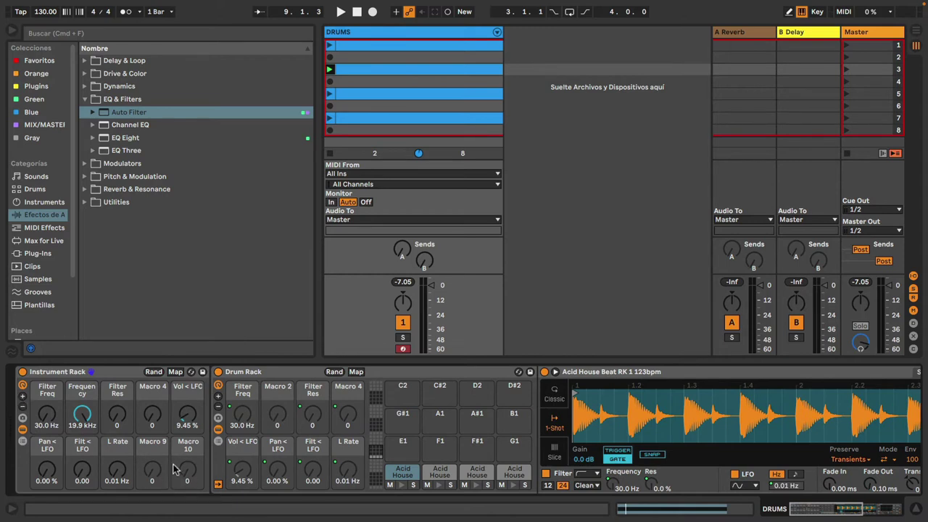
Add an Echo from the Delay & Loop audio effects after the Auto Filter, inside the Instrument Rack.
click(84, 99)
click(84, 62)
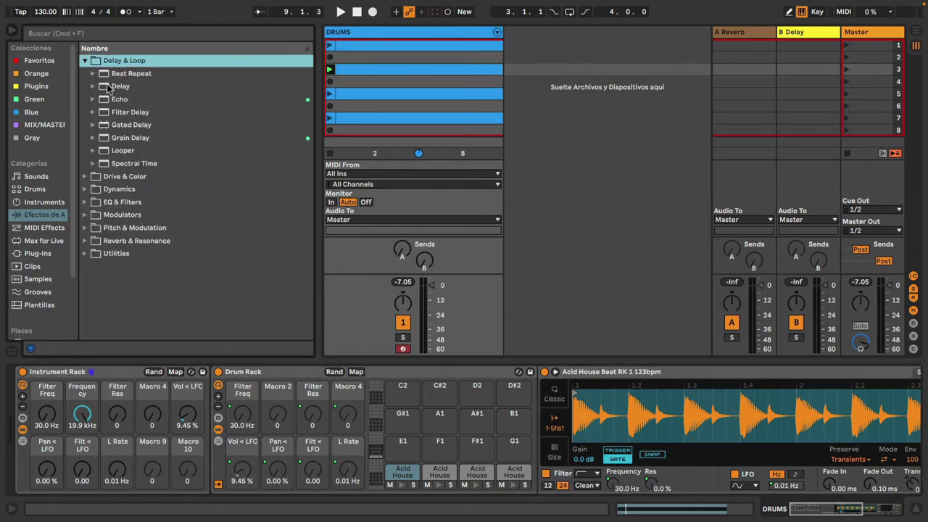
click(107, 87)
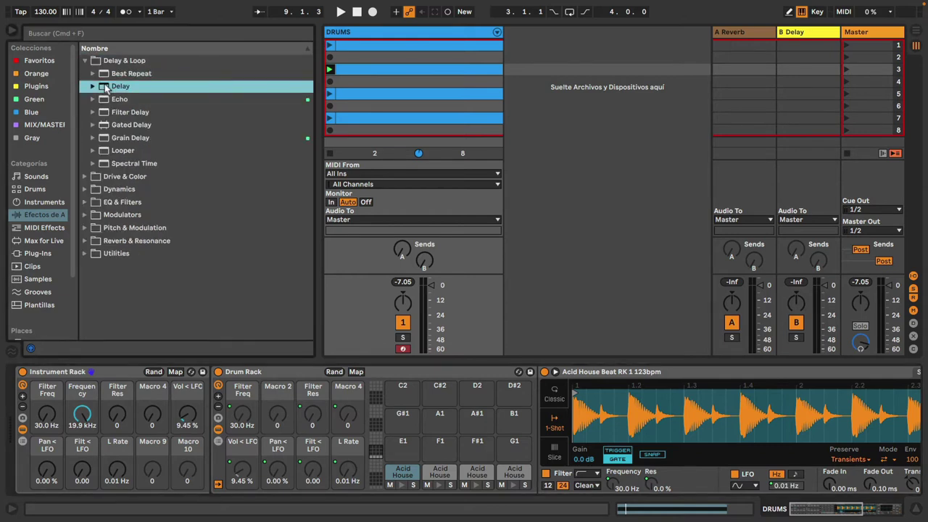
click(108, 99)
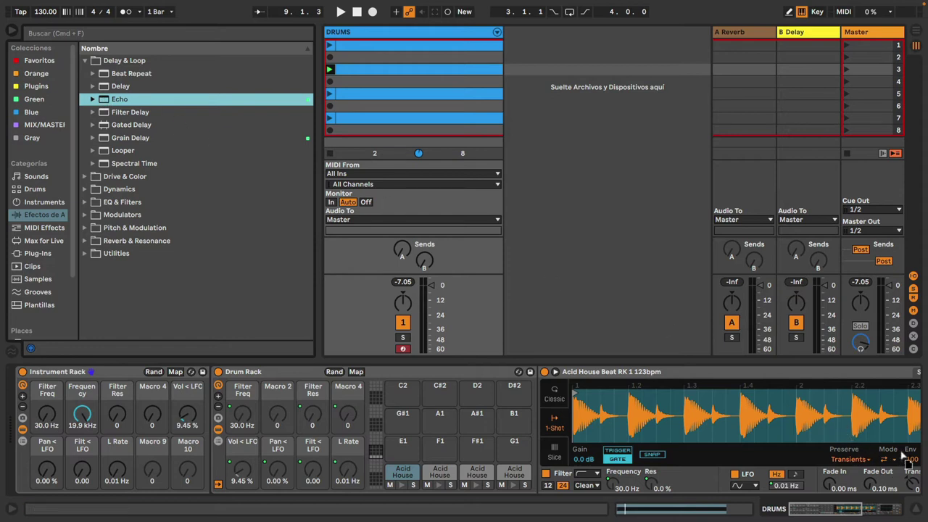
scroll(915, 458, right, 10)
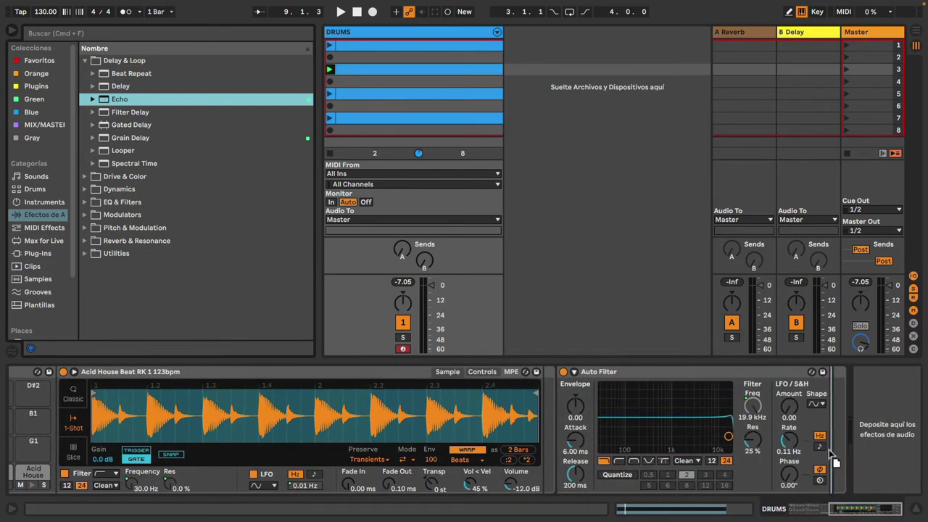
drag(827, 450, 829, 453)
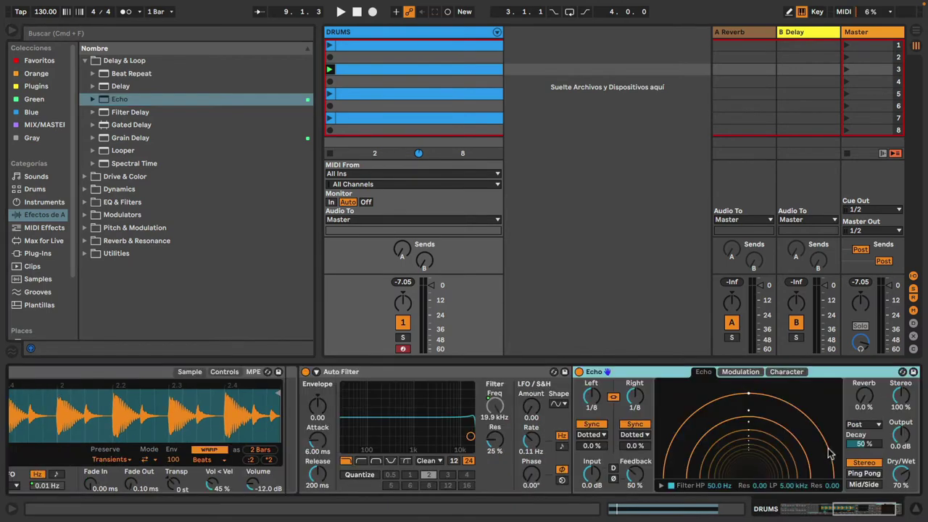
Map Echo's Dry/Wet to the Instrument Rack's Macro 10 and its Reverb to Macro 9.
right_click(902, 477)
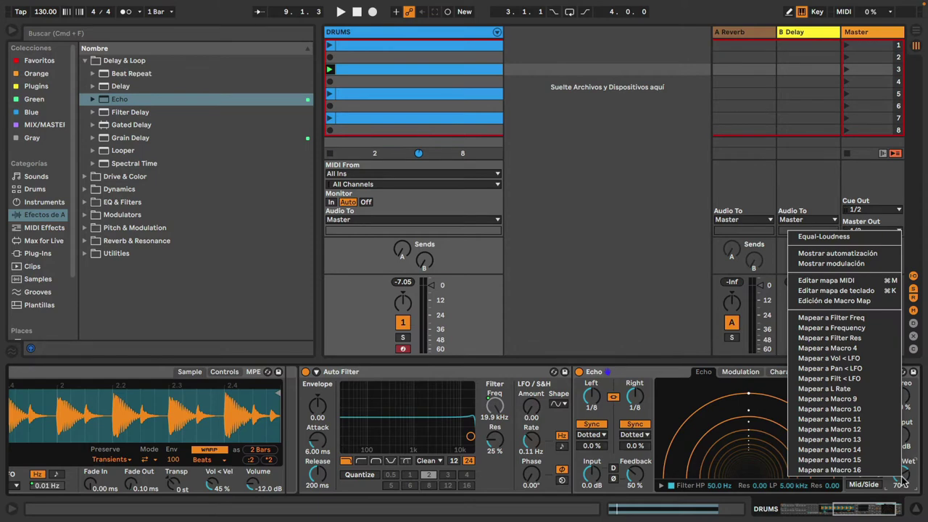
click(861, 410)
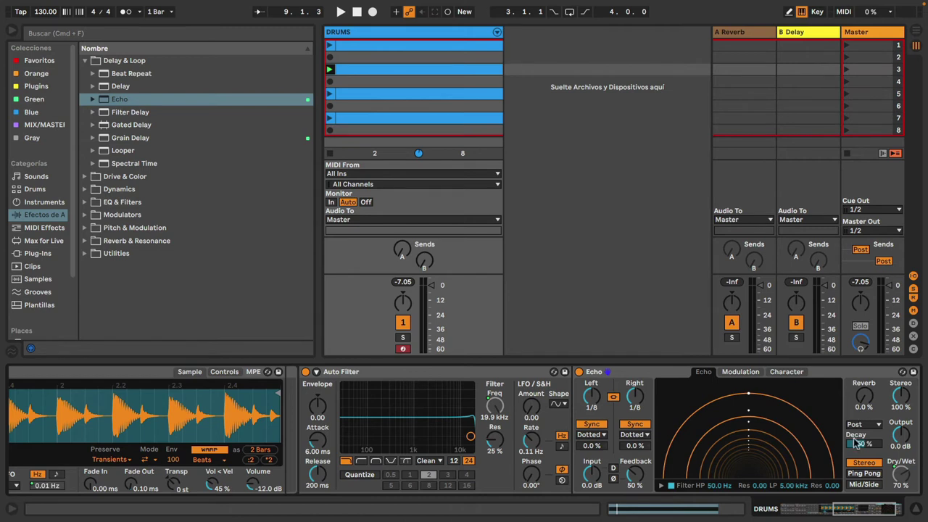
right_click(865, 397)
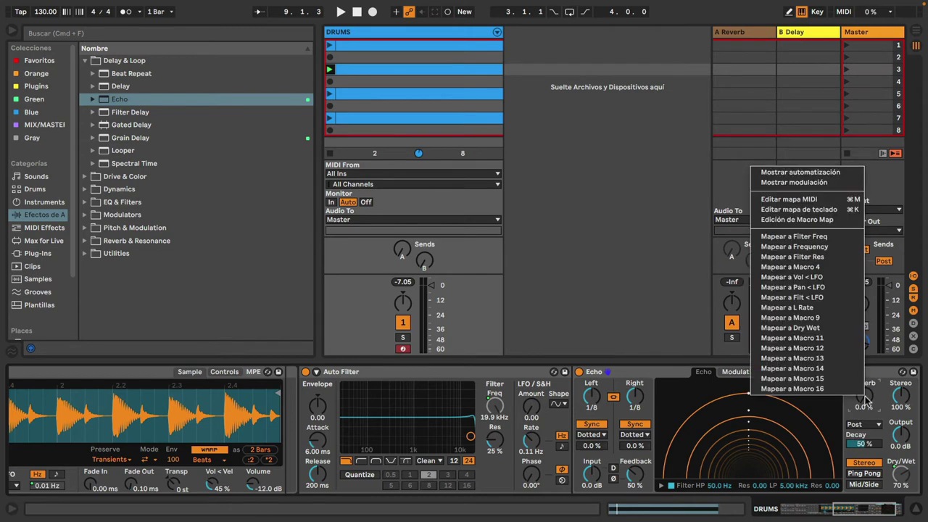
click(823, 326)
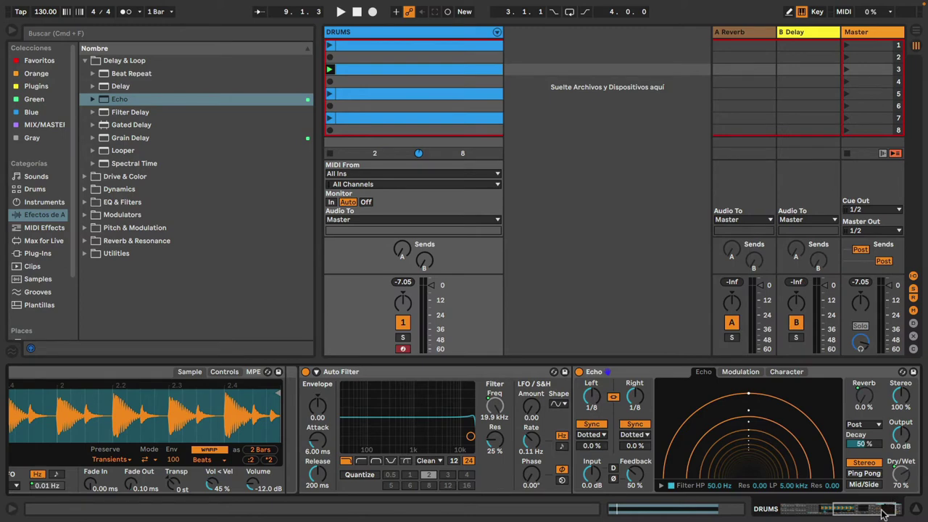
Play the loop and try the Echo macros with Reverb Level at 37 % and Dry Wet at 24 %, raising Filter Freq to 1.40 kHz.
drag(886, 512, 499, 520)
key(space)
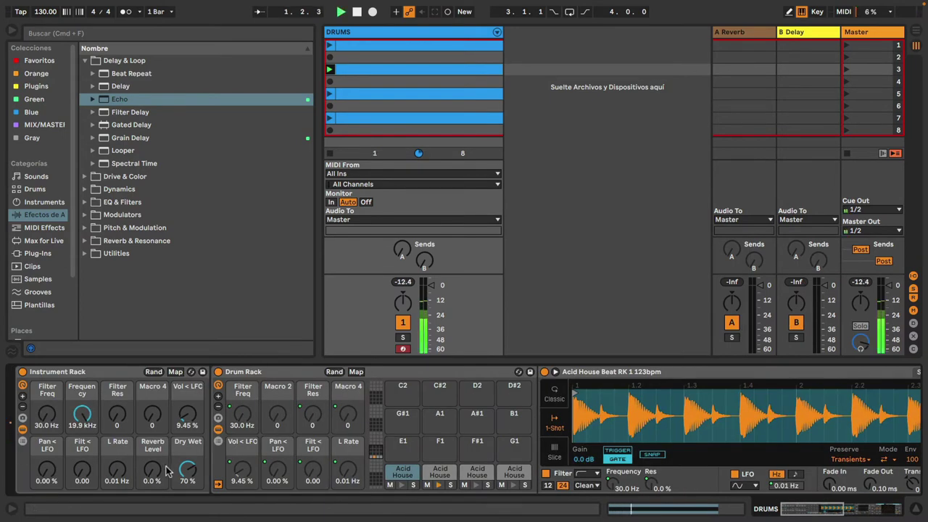
drag(187, 470, 152, 424)
drag(193, 475, 153, 505)
drag(46, 417, 46, 397)
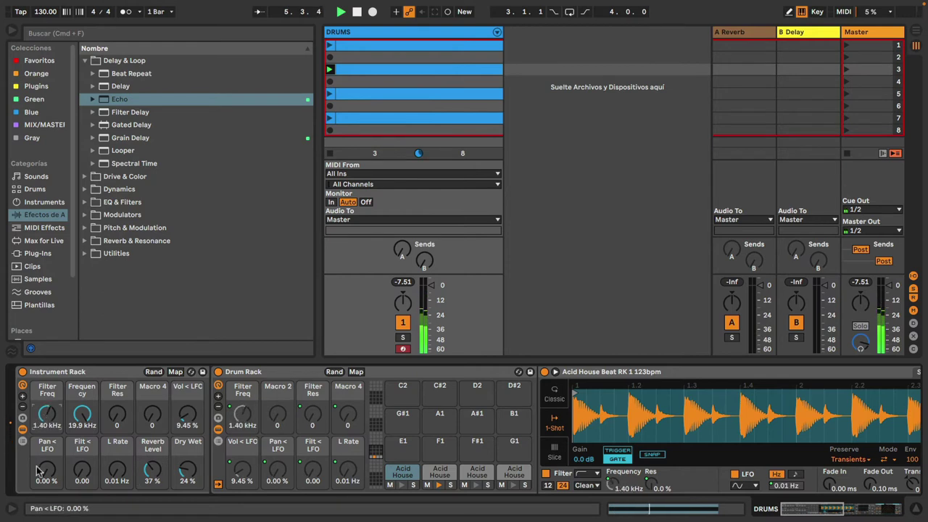
Set the Instrument Rack's Pan < LFO to 61.4 %, Filt < LFO to 18.1, Filter Freq to 167 Hz, Vol < LFO to 55.9 % and Dry Wet to 43 %.
drag(37, 471, 38, 453)
drag(47, 415, 82, 456)
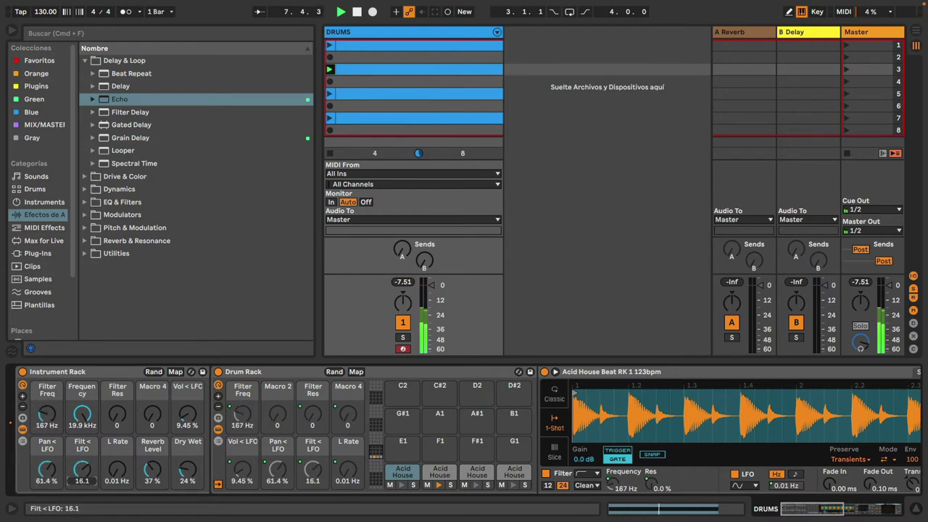
drag(183, 420, 183, 402)
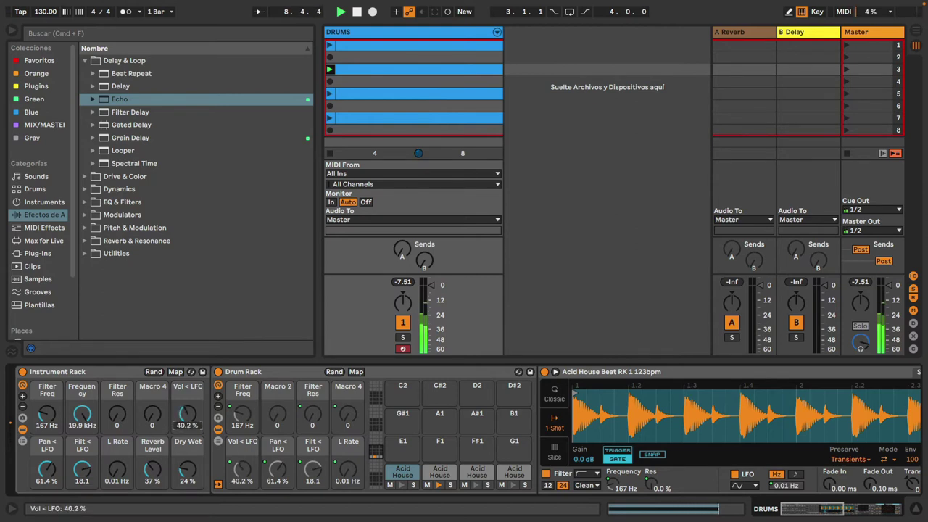
drag(174, 450, 174, 435)
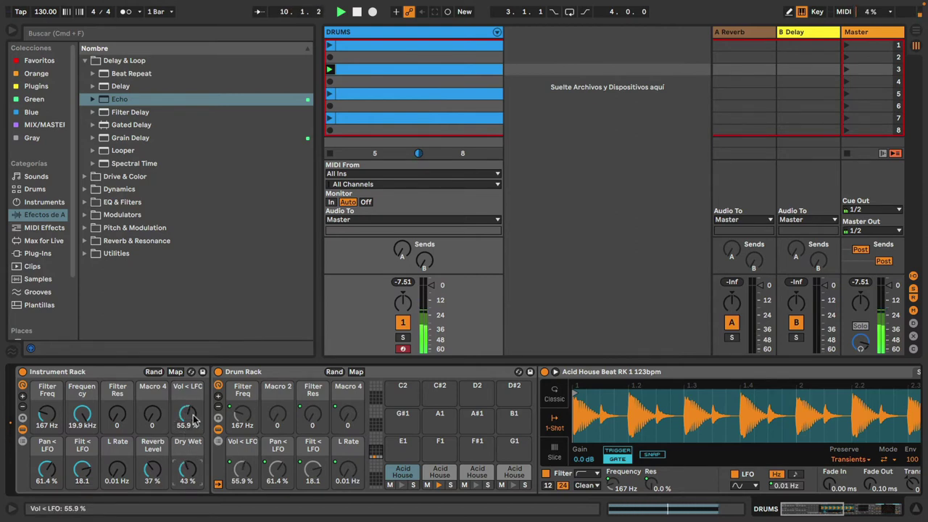
Lower Reverb Level to 11 %, Vol < LFO to 37.8 %, Dry Wet to 39 % and Filter Freq to 30 Hz, and stop playback.
drag(153, 471, 192, 420)
drag(187, 473, 152, 487)
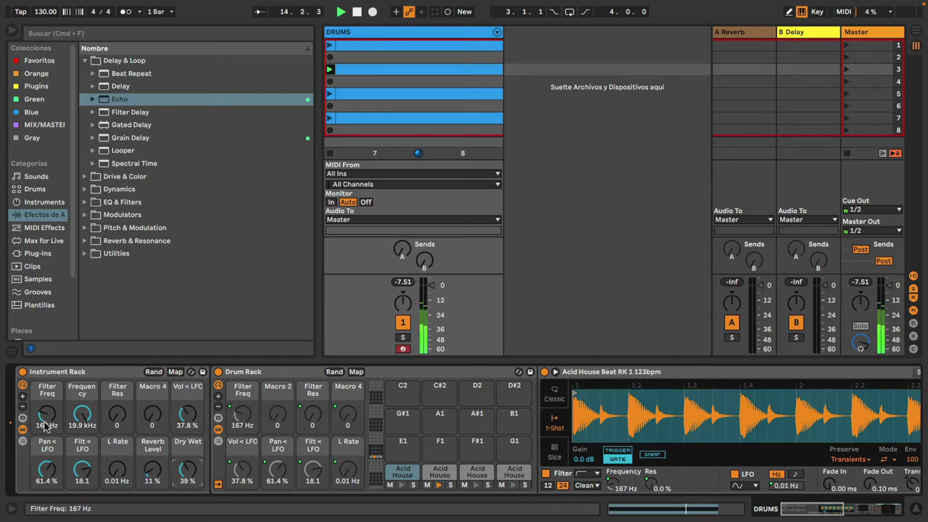
drag(46, 414, 33, 444)
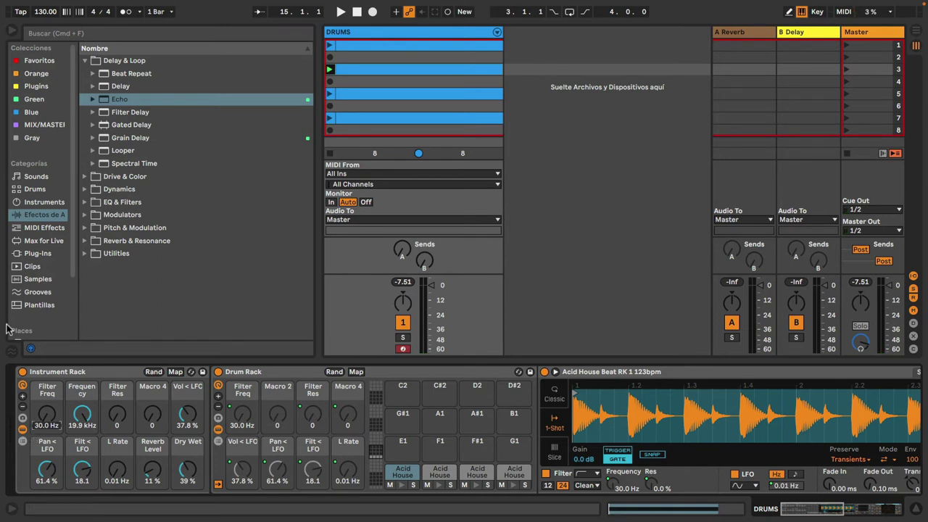
Hide the browser and collapse the Drum Rack, Auto Filter and Echo devices so only the Instrument Rack's macros are expanded.
key(super+alt+b)
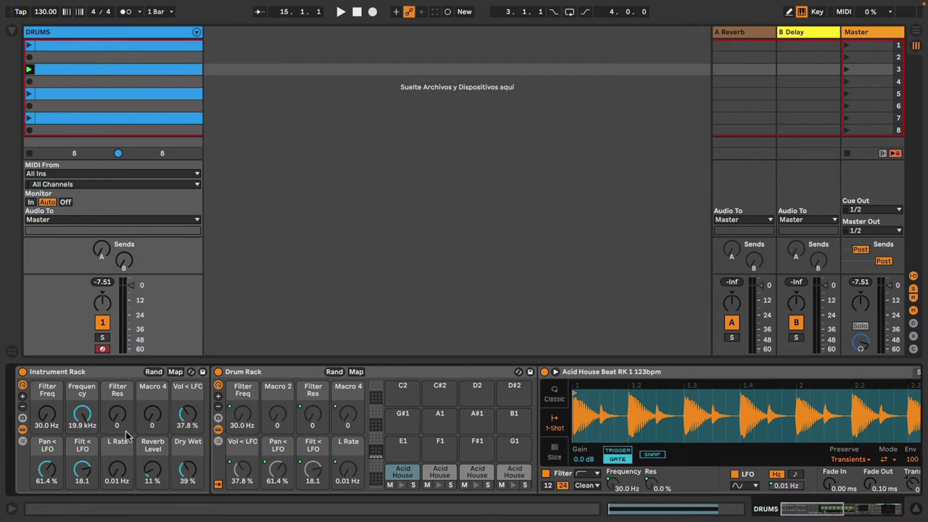
double_click(251, 372)
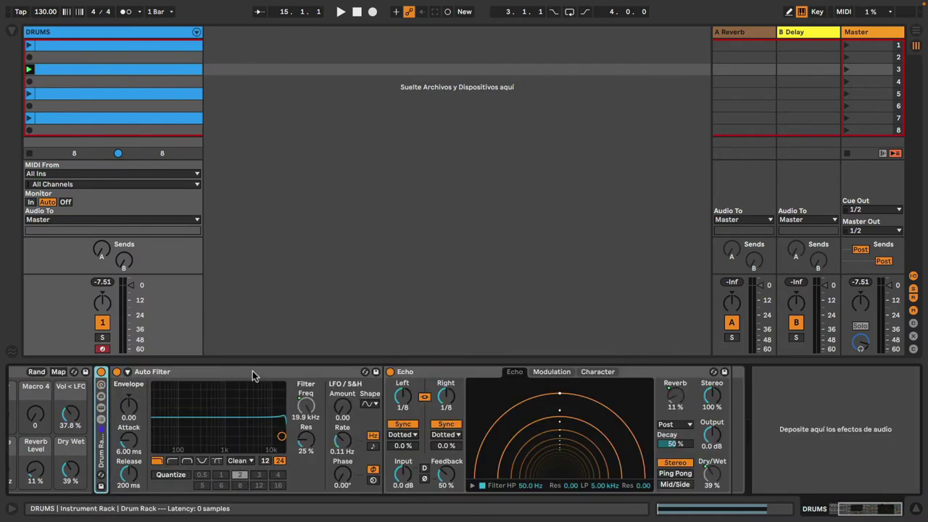
double_click(229, 371)
double_click(218, 374)
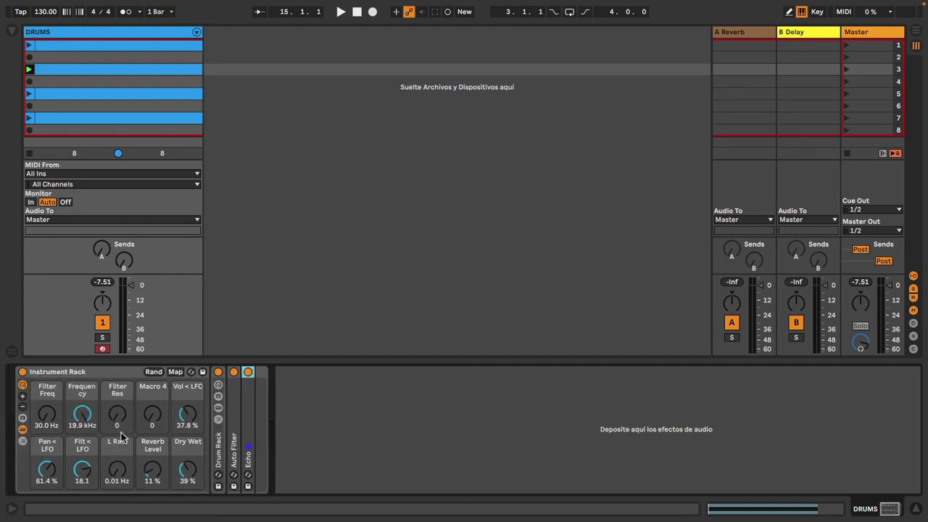
Duplicate the DRUMS track and rename the original track DRUMS 1.
click(74, 35)
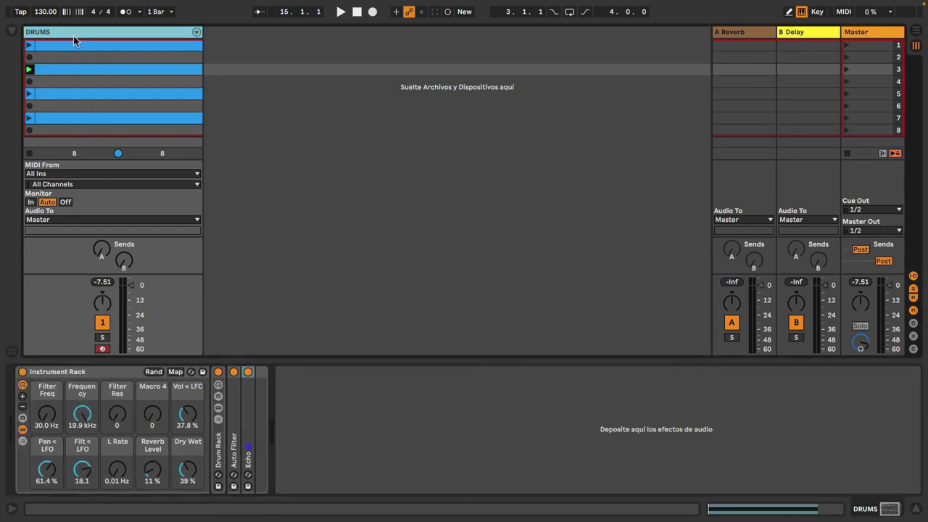
key(ctrl+d)
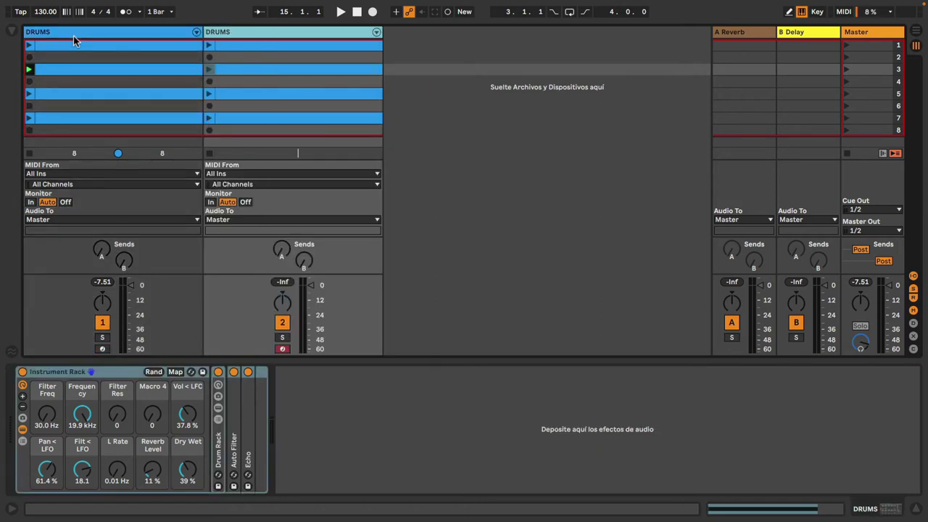
key(ctrl+r)
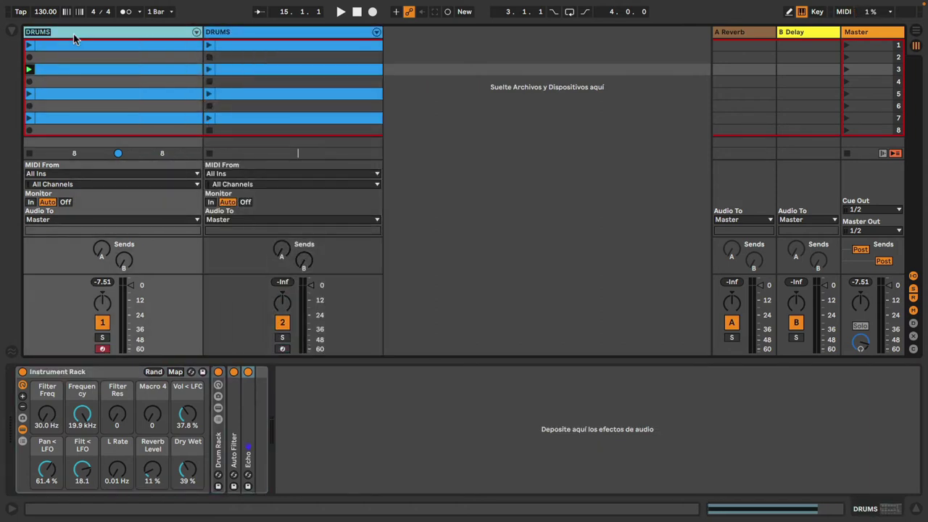
key(Right)
text(1)
key(Tab)
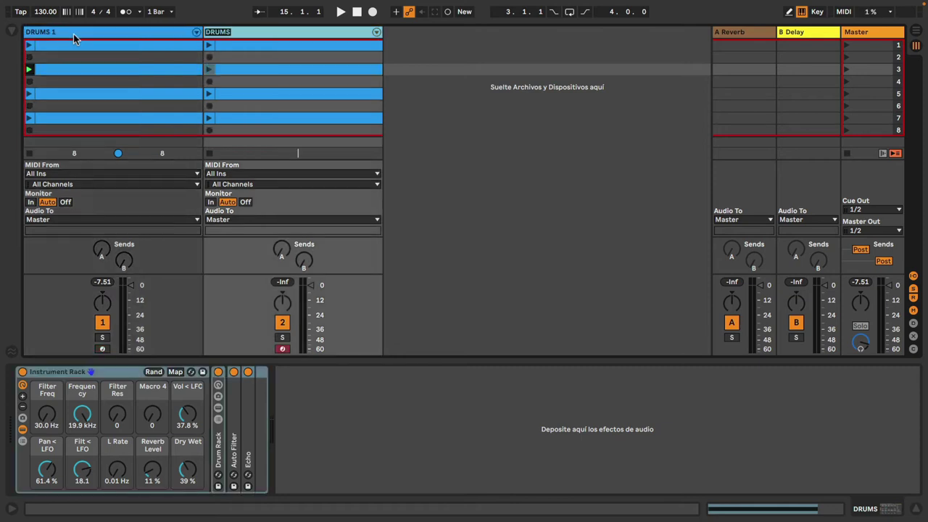
Rename the duplicated drum track DRUMS 2 and give the track a bright cyan colour.
key(Right)
key(Return)
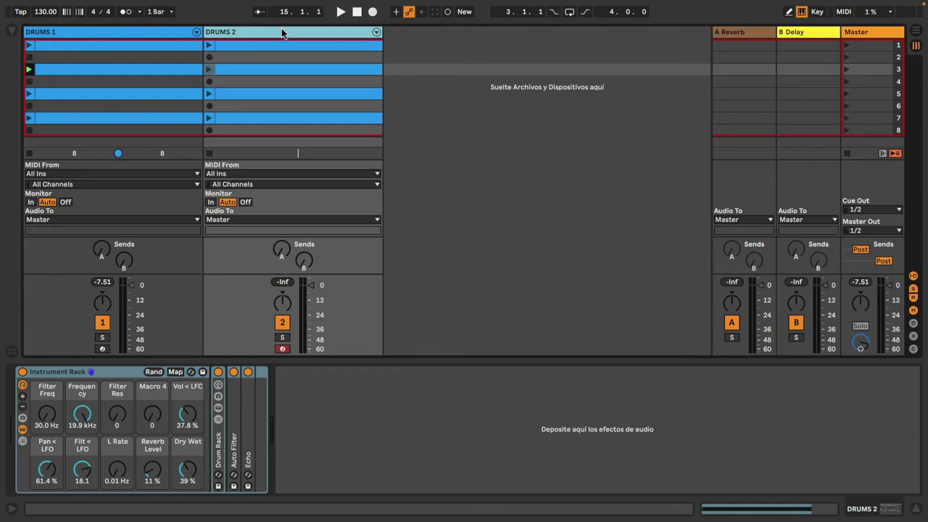
right_click(283, 32)
click(376, 207)
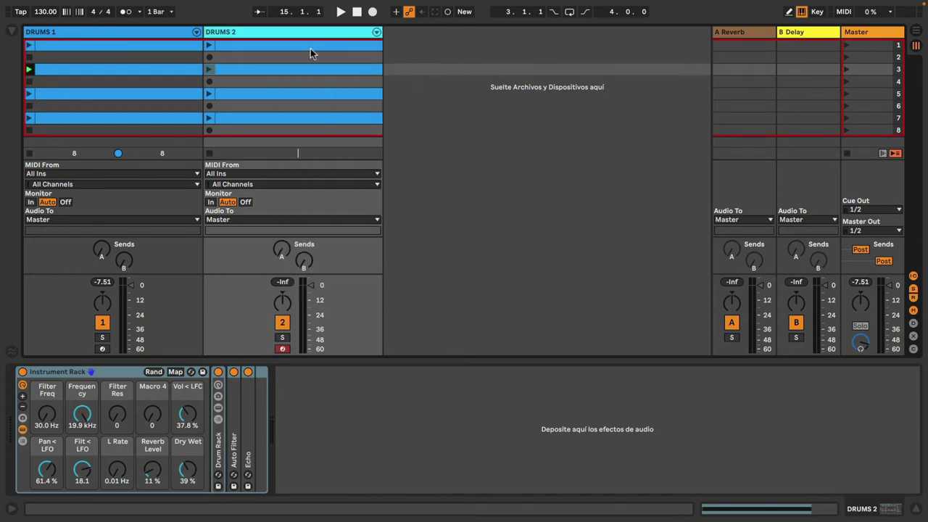
Apply the DRUMS 2 track colour to its clips and move all four clips down one slot.
right_click(310, 34)
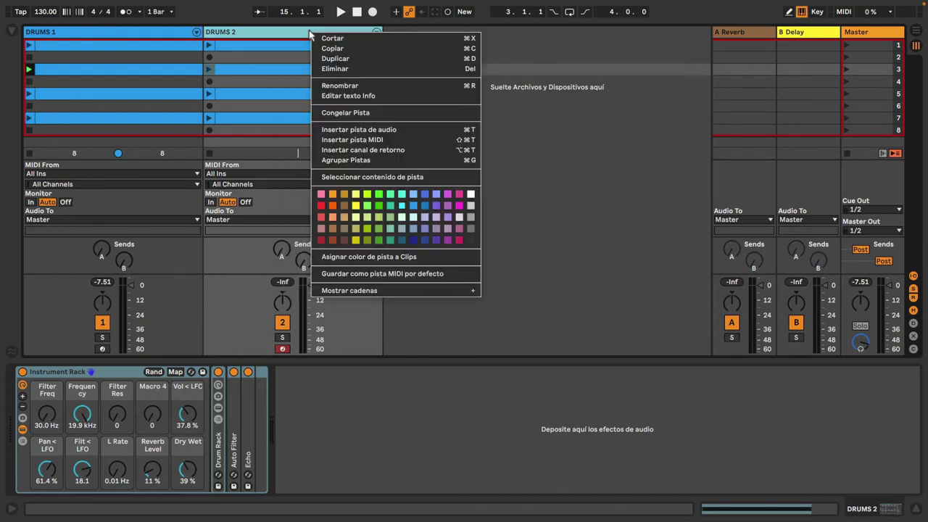
click(355, 259)
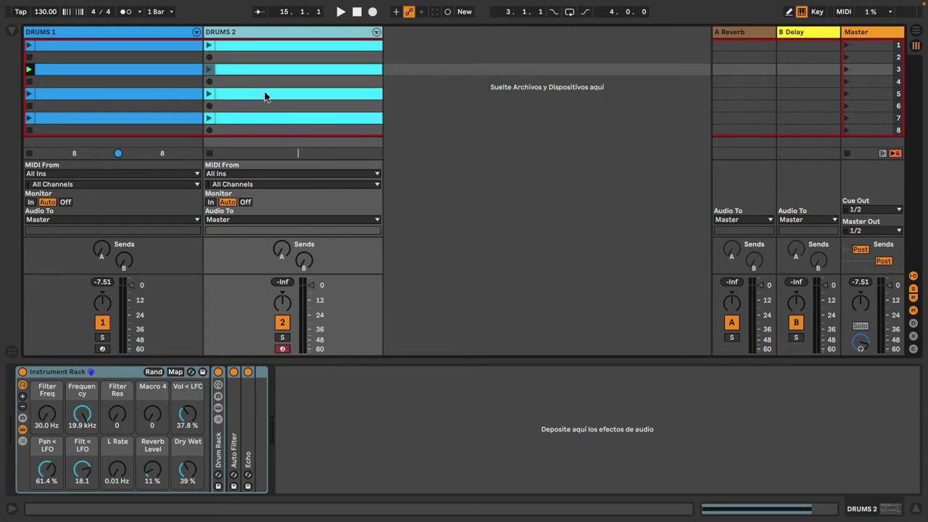
click(264, 46)
drag(264, 45, 264, 63)
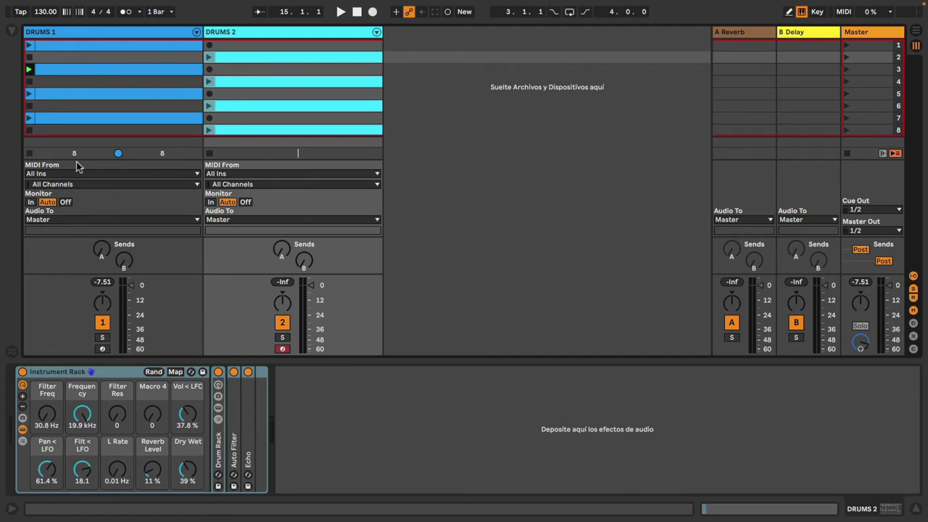
On DRUMS 1, lower Pan < LFO to 0.79 %, Dry Wet to 0.8 %, and Filt < LFO, Vol < LFO and Reverb Level to 0.
click(29, 45)
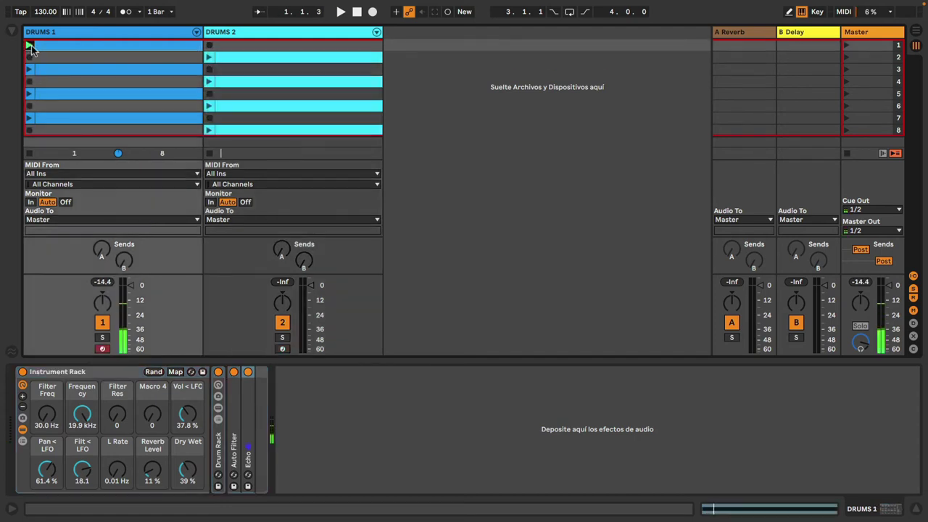
drag(38, 473, 39, 508)
drag(82, 469, 82, 507)
drag(190, 414, 190, 500)
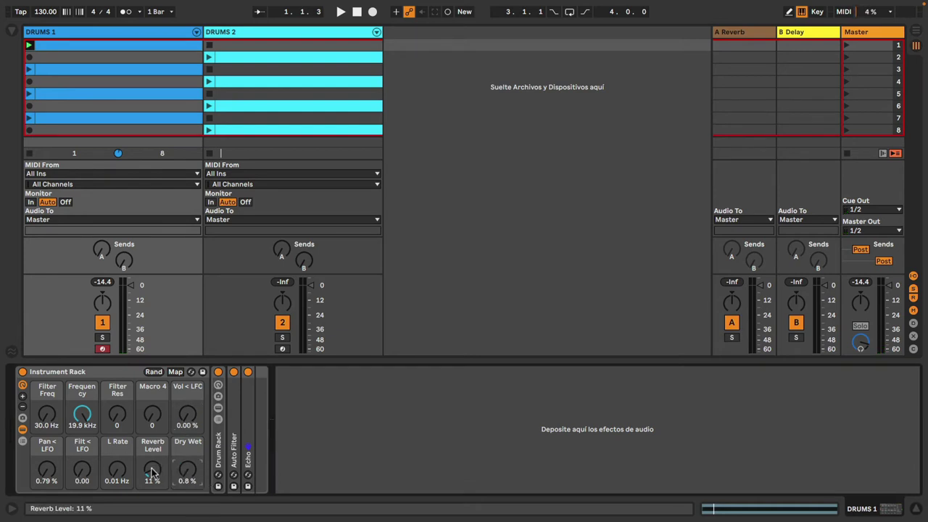
drag(152, 471, 152, 504)
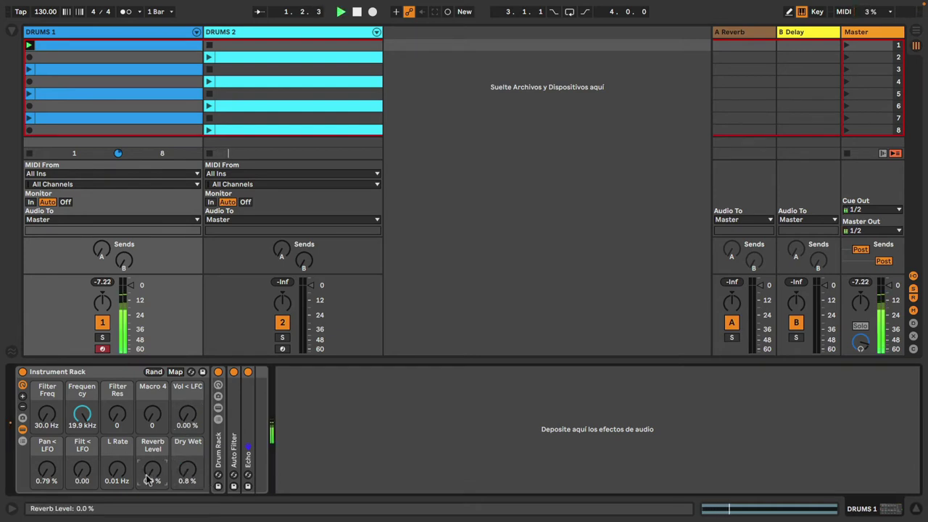
Expand the Drum Rack on DRUMS 2 and replace its first pad's loop with Acid House Beat RK 5 121bpm.aif from the Favoritos collection.
click(246, 37)
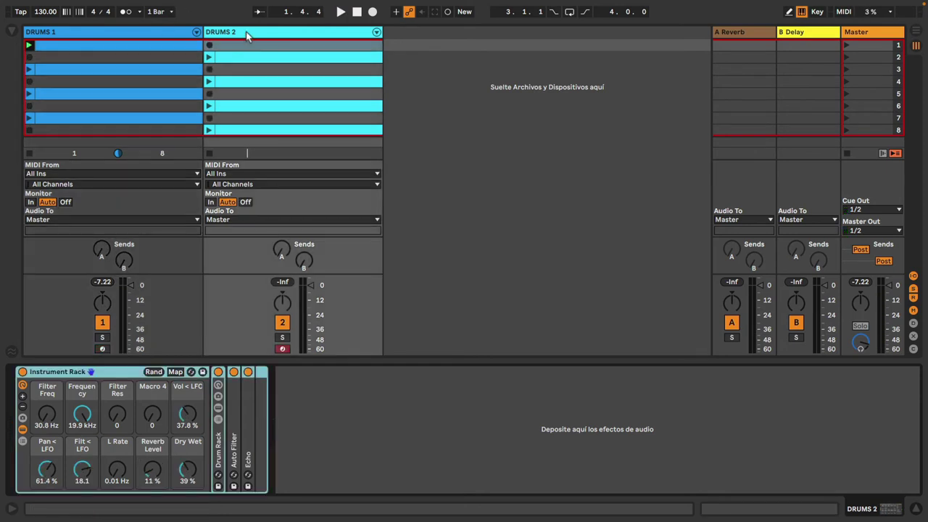
click(218, 456)
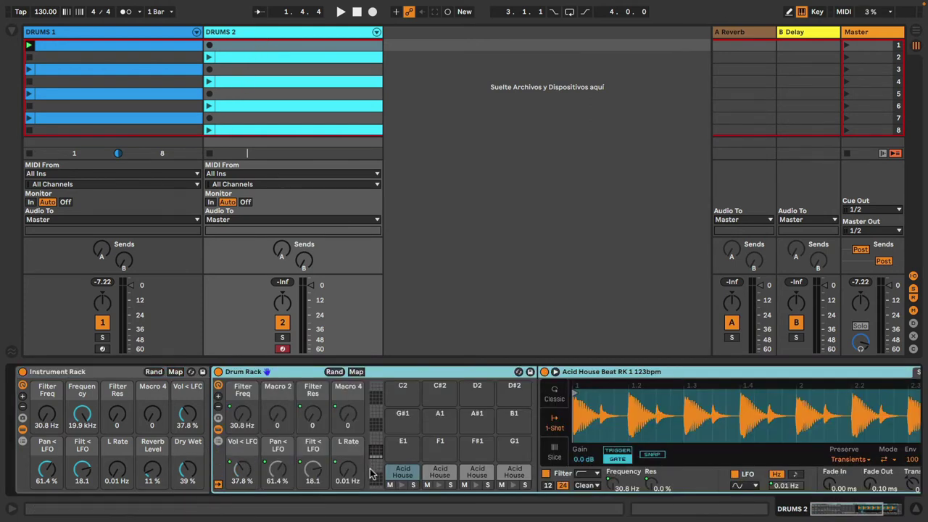
click(12, 32)
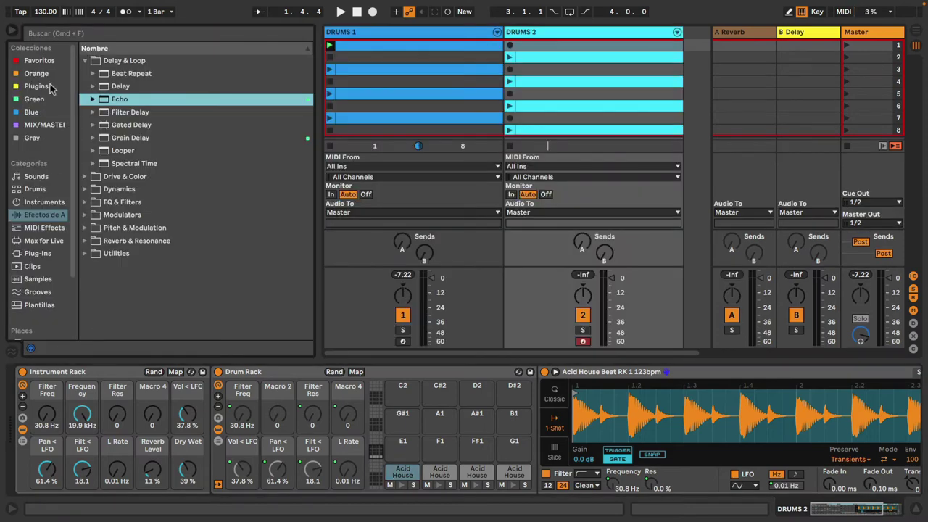
click(42, 62)
click(146, 260)
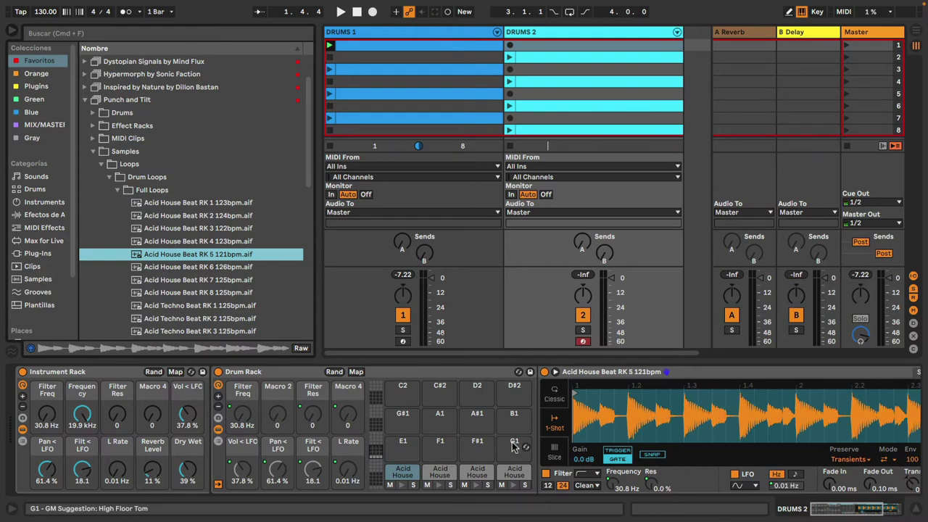
Replace the loops on the second, third and fourth pads with Acid House Beat RK 6 126bpm, RK 7 125bpm and RK 8 125bpm.
click(439, 471)
drag(165, 265, 616, 409)
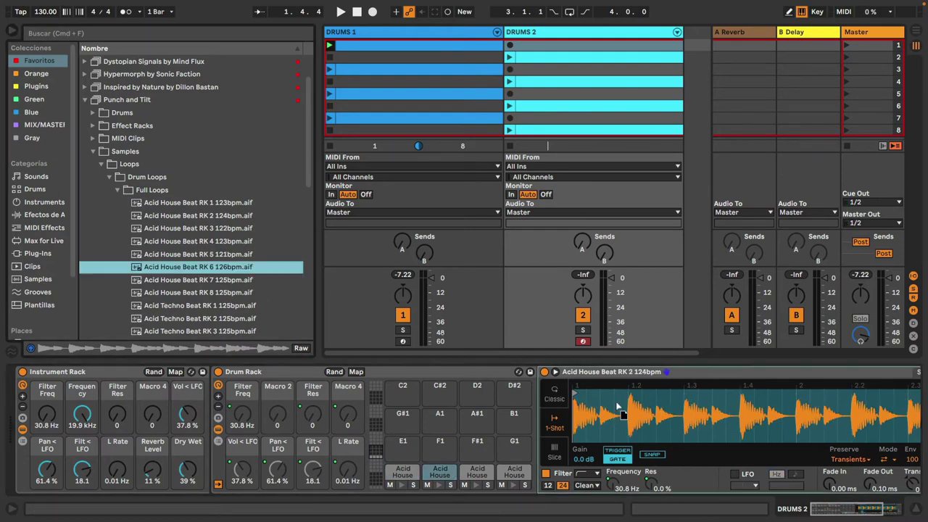
click(479, 471)
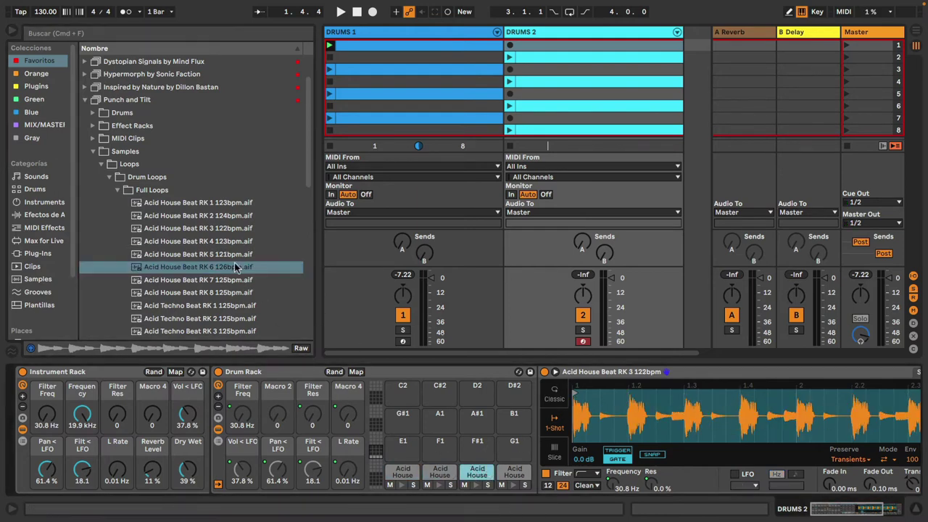
drag(210, 280, 692, 435)
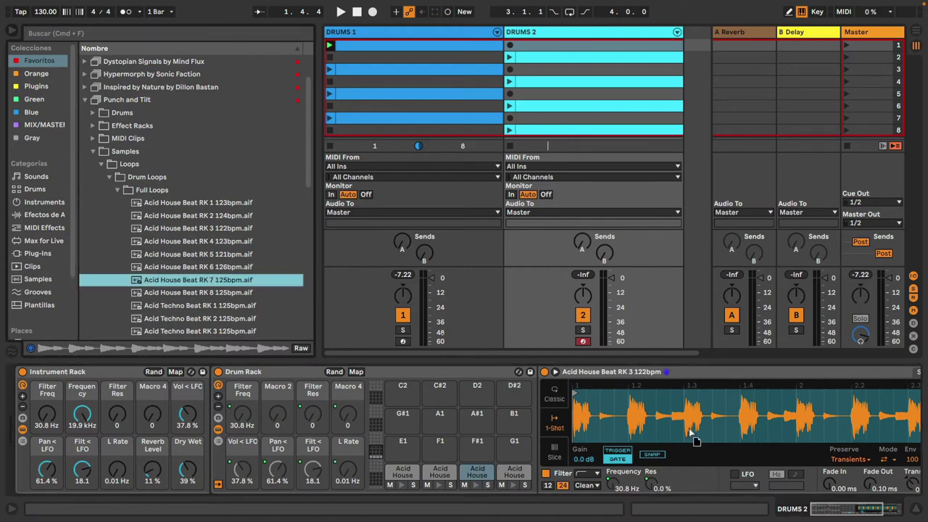
click(514, 471)
drag(203, 297, 694, 434)
Play DRUMS 2 soloed and set Vol < LFO to 0 %, Dry Wet to 2.4 %, Reverb Level to 4.7 %, Filt < LFO to 0 and Pan < LFO to 4.72 %.
click(582, 329)
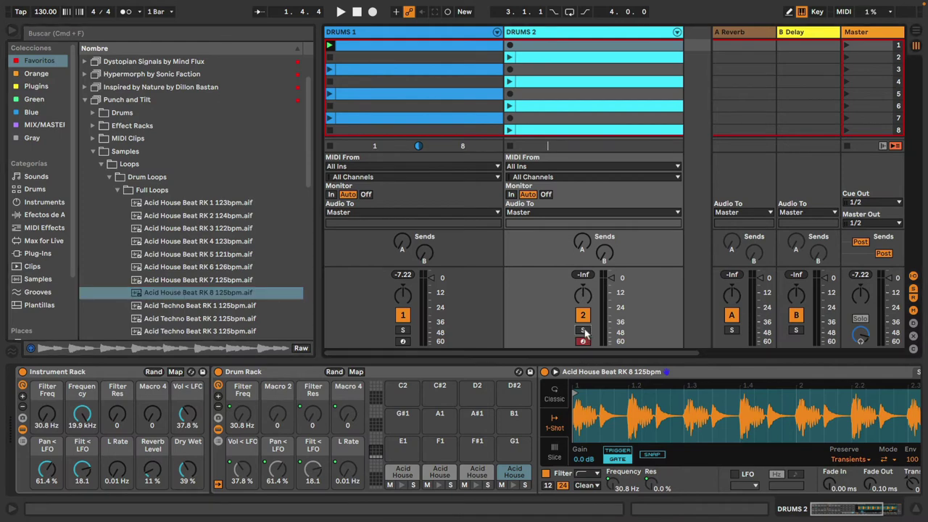
click(509, 58)
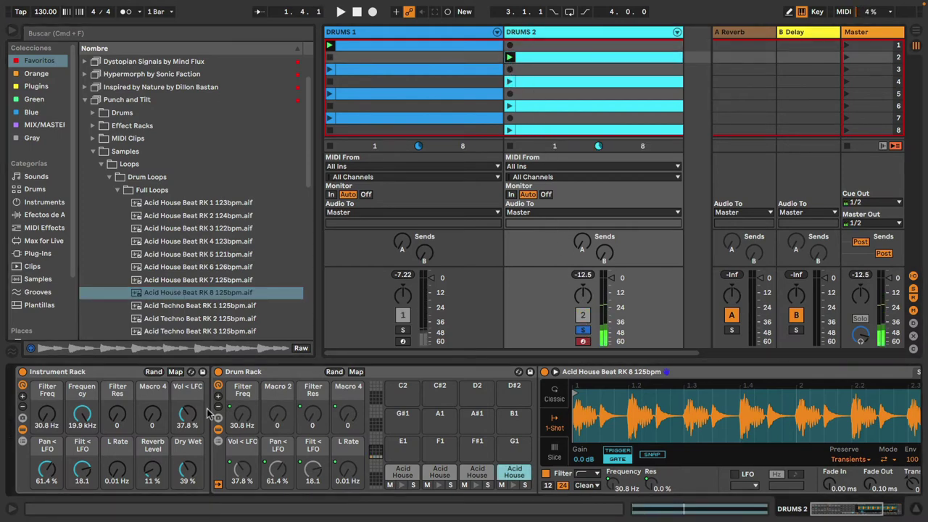
drag(188, 468, 153, 482)
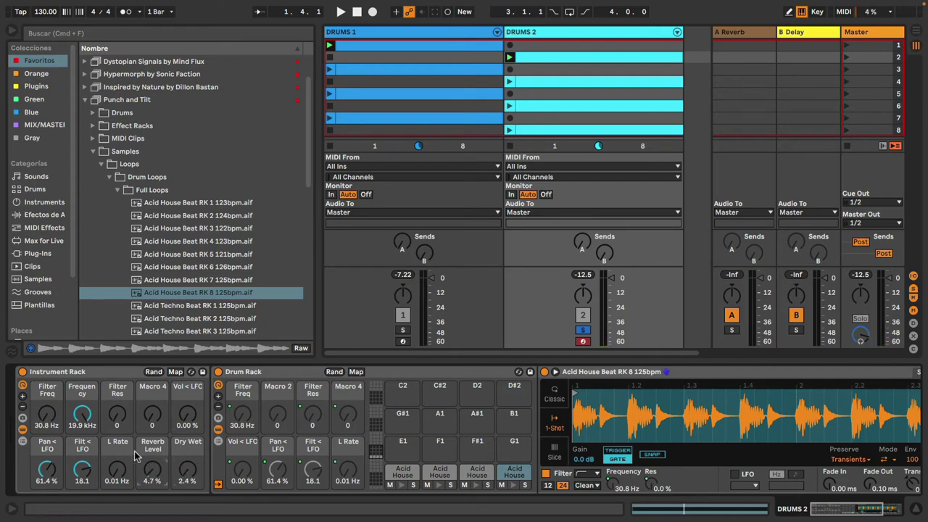
drag(82, 469, 82, 496)
drag(51, 470, 51, 500)
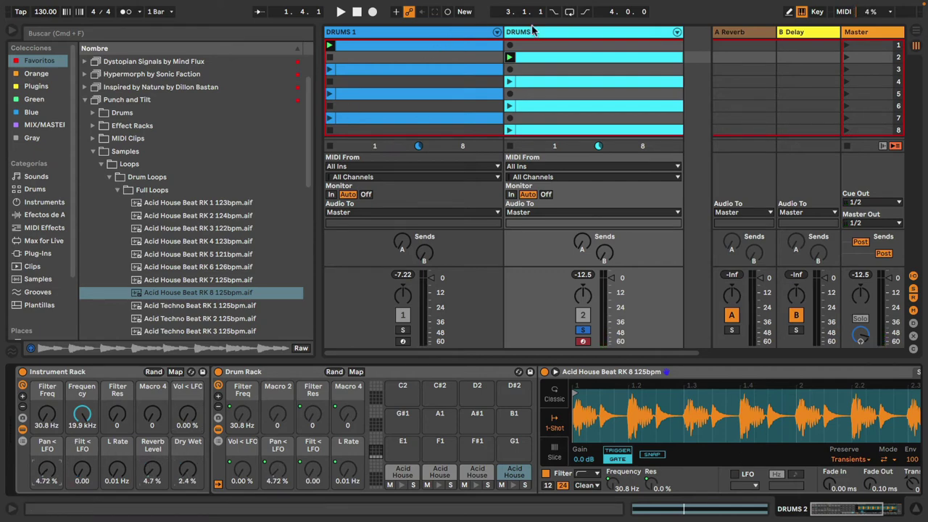
Audition the DRUMS 2 clips in slots 2, 4, 6 and 8 and check the RK 8 loop's warp settings.
click(510, 58)
click(509, 82)
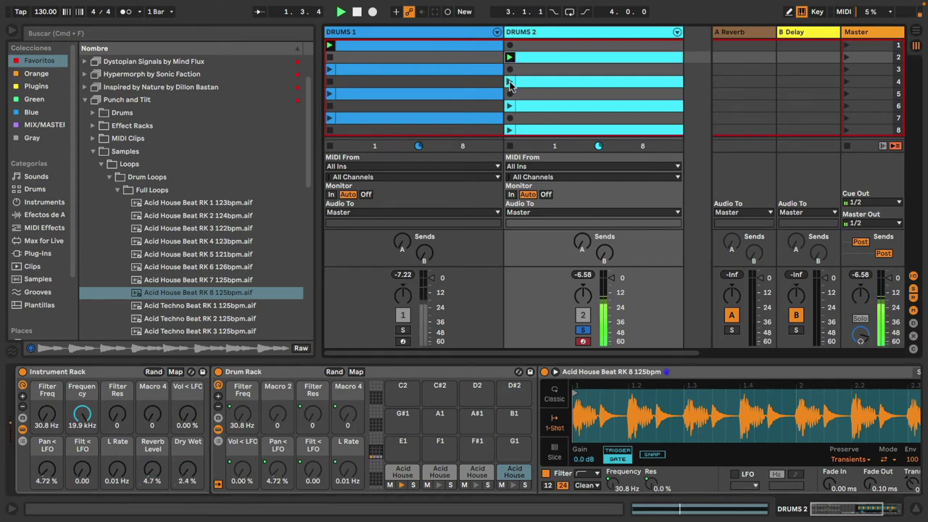
click(509, 106)
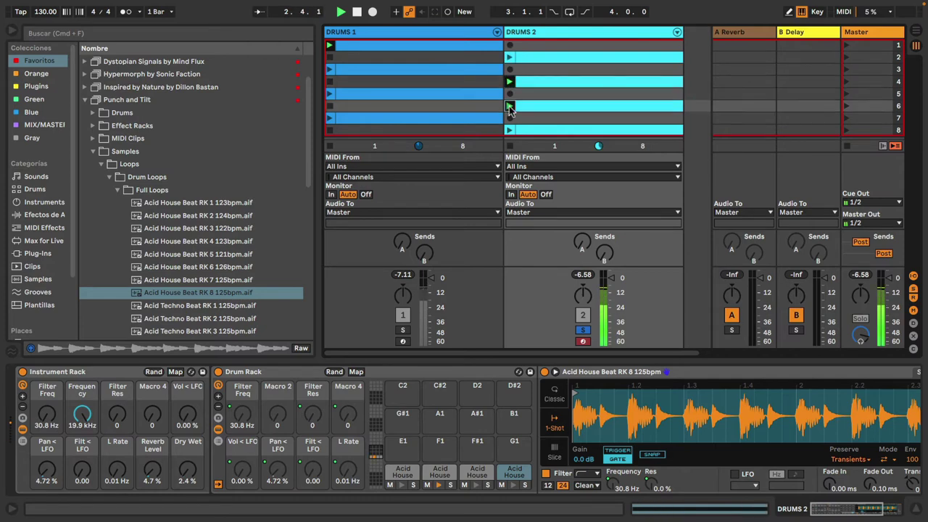
click(509, 130)
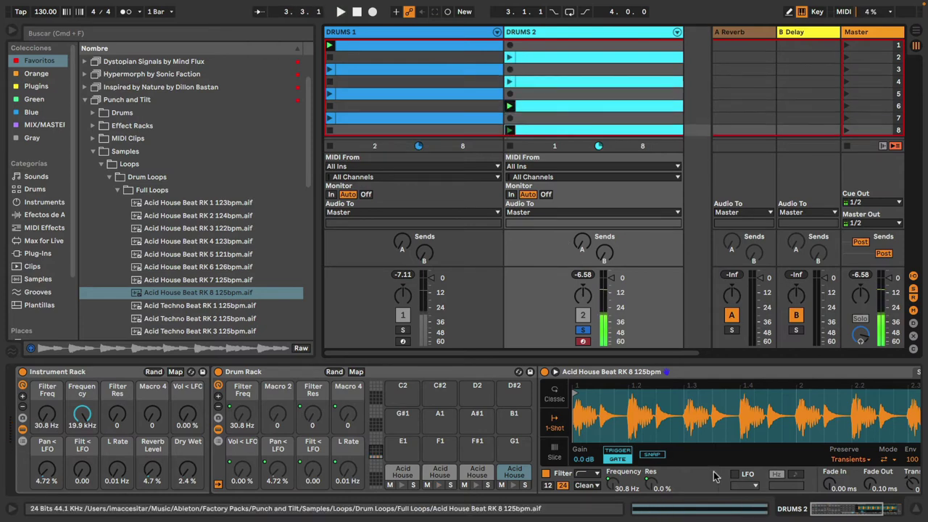
click(855, 511)
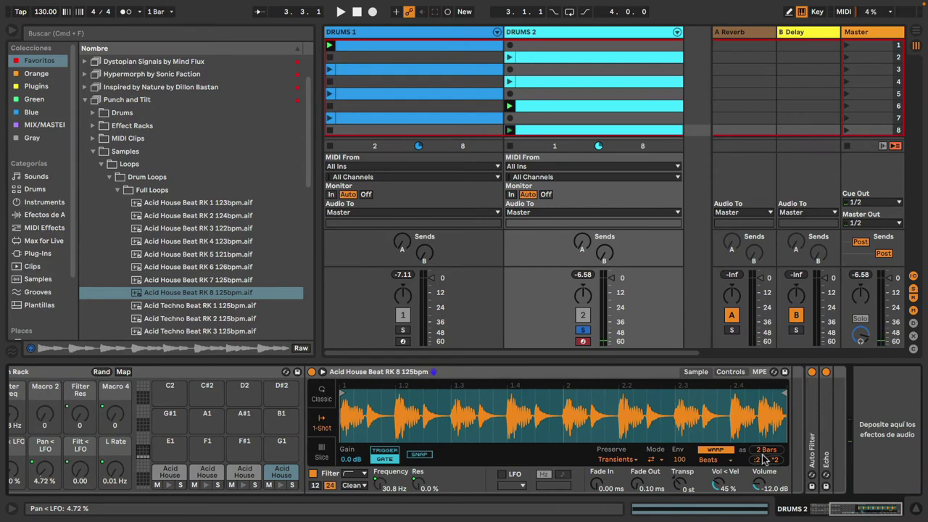
click(823, 512)
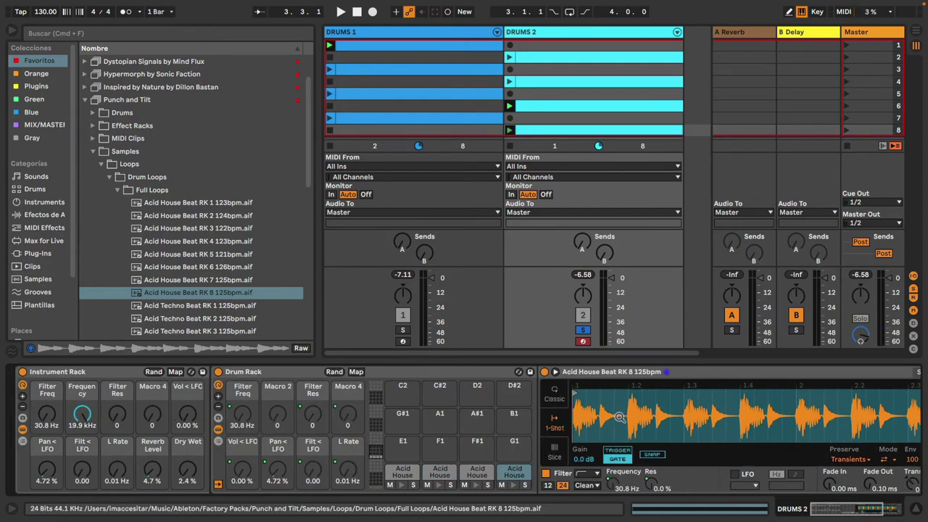
Hide the browser and play DRUMS 1's first clip on its own, with DRUMS 2 stopped and no track soloed.
click(14, 32)
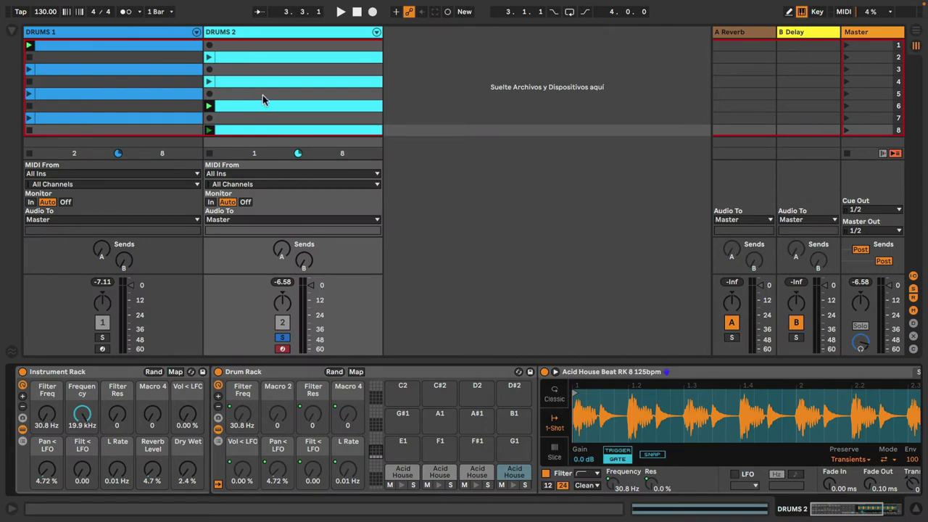
click(209, 154)
click(59, 74)
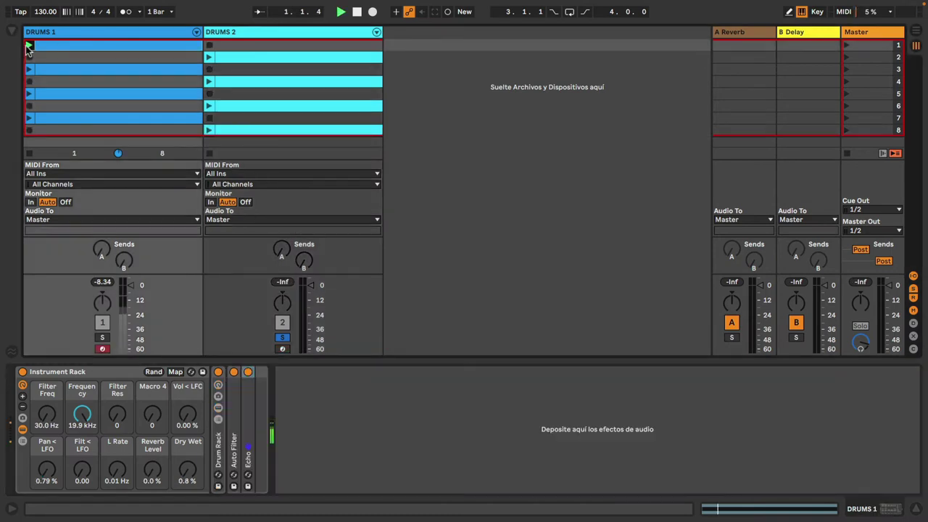
click(101, 338)
click(101, 338)
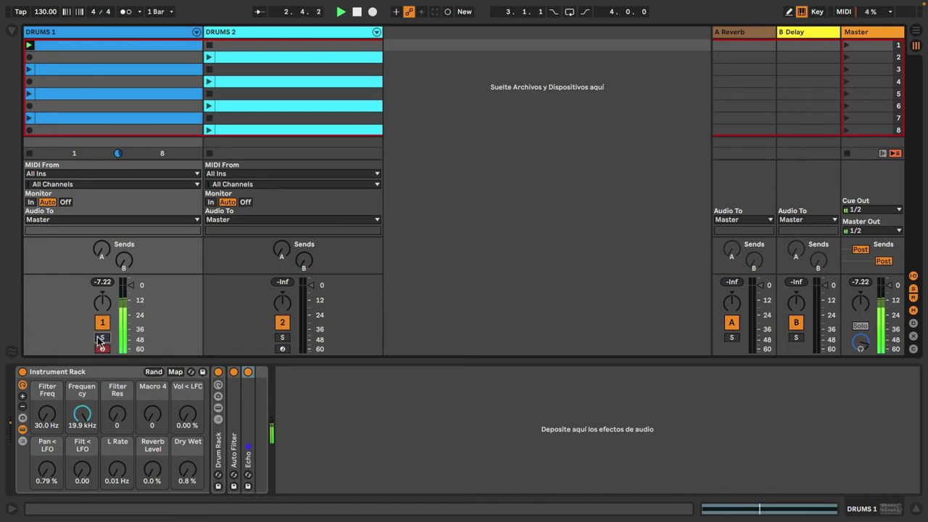
Collapse the Drum Rack on DRUMS 2 so only the Instrument Rack's macros stay expanded.
click(303, 31)
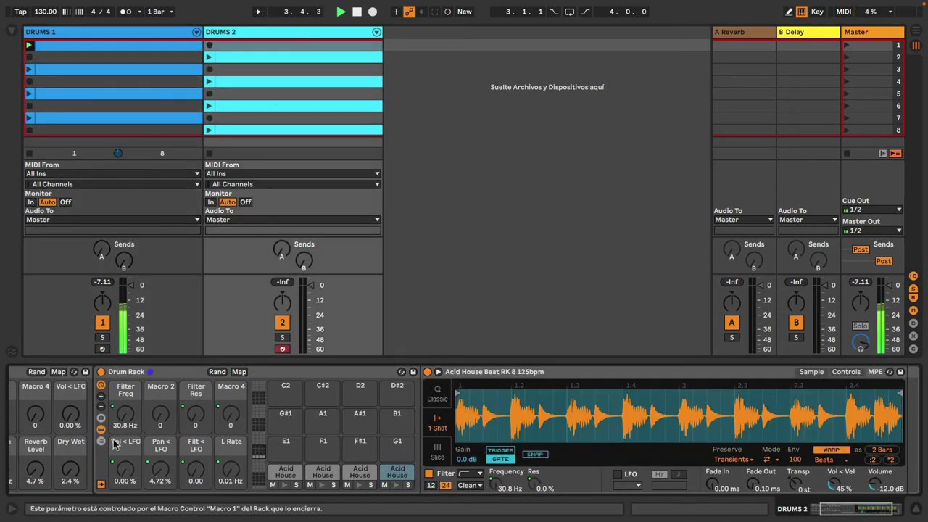
scroll(290, 379, left, 3)
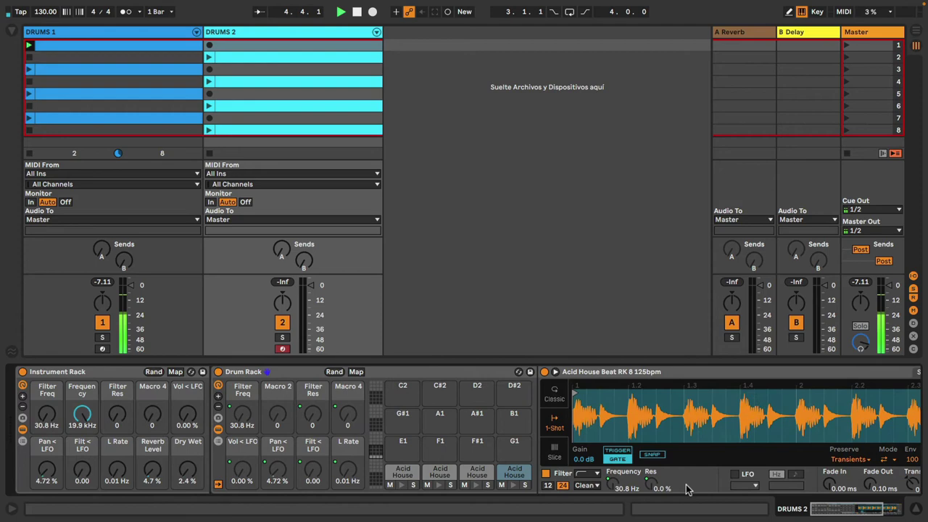
click(289, 375)
double_click(288, 375)
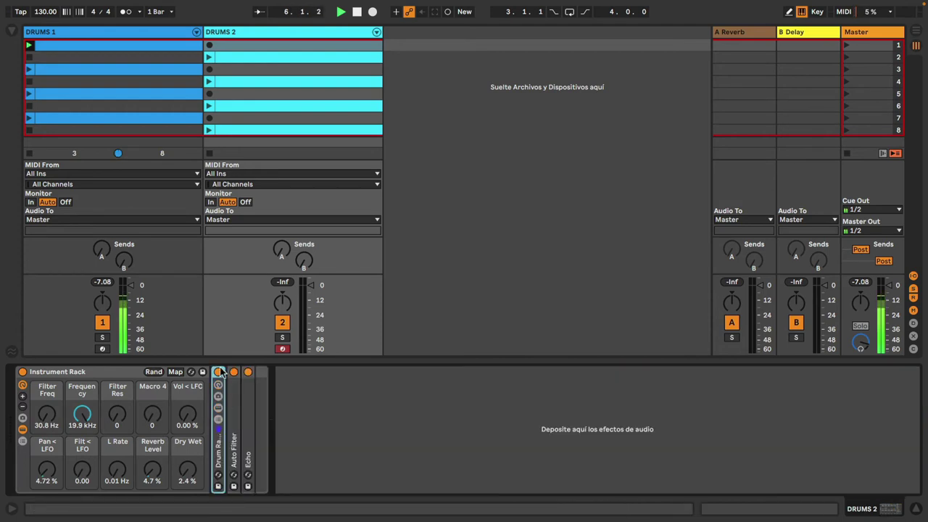
Set DRUMS 2's Filter Freq to 205 Hz and launch its slot 2 clip alongside DRUMS 1.
mouse_move(63, 432)
mouse_down()
mouse_move(62, 419)
mouse_move(60, 433)
mouse_up()
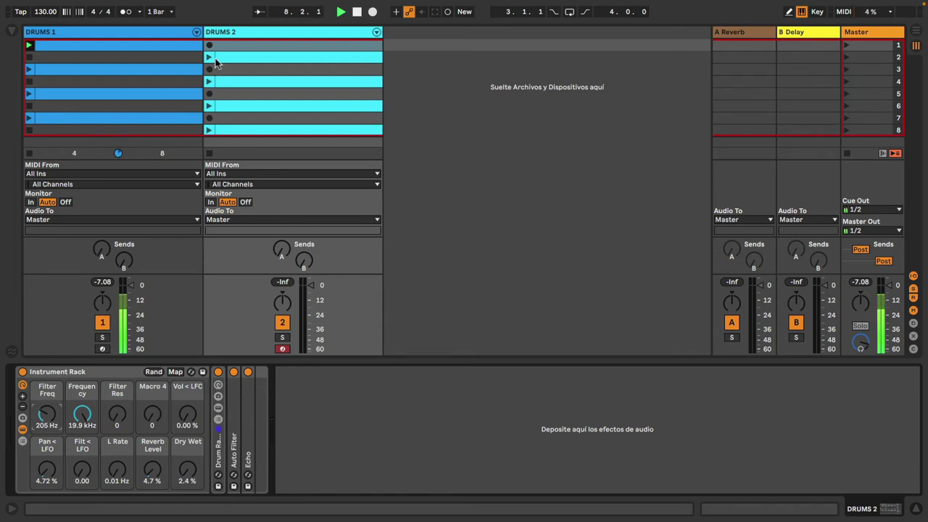
click(209, 57)
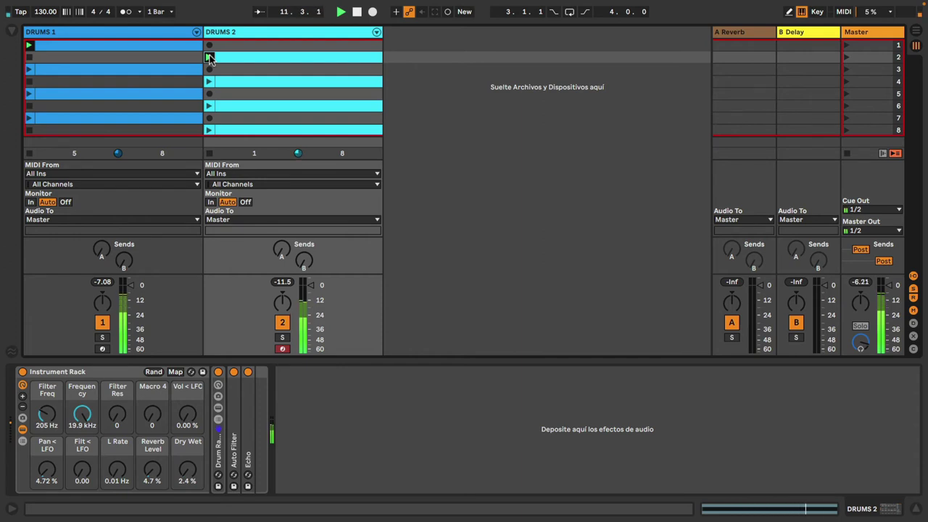
click(162, 32)
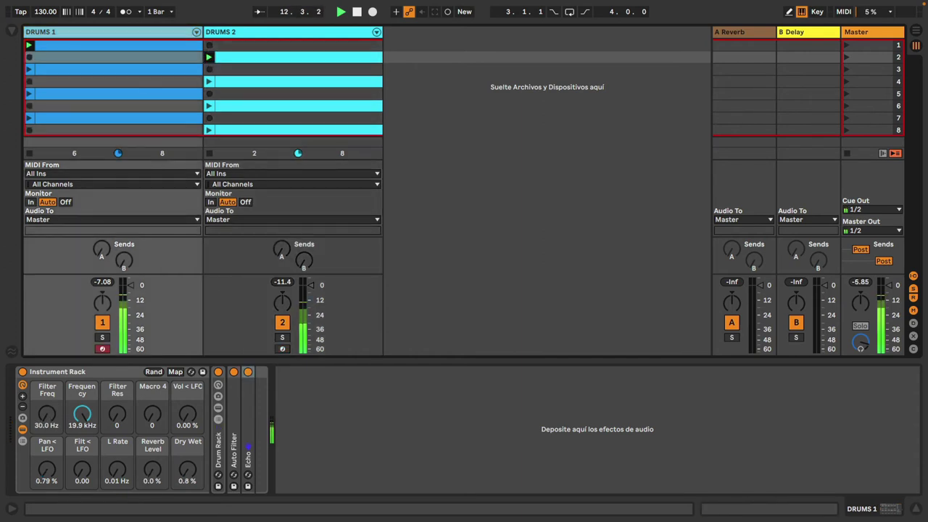
Set DRUMS 2's Dry Wet macro to 0 % and lower its Filter Freq to 30 Hz during playback.
click(266, 35)
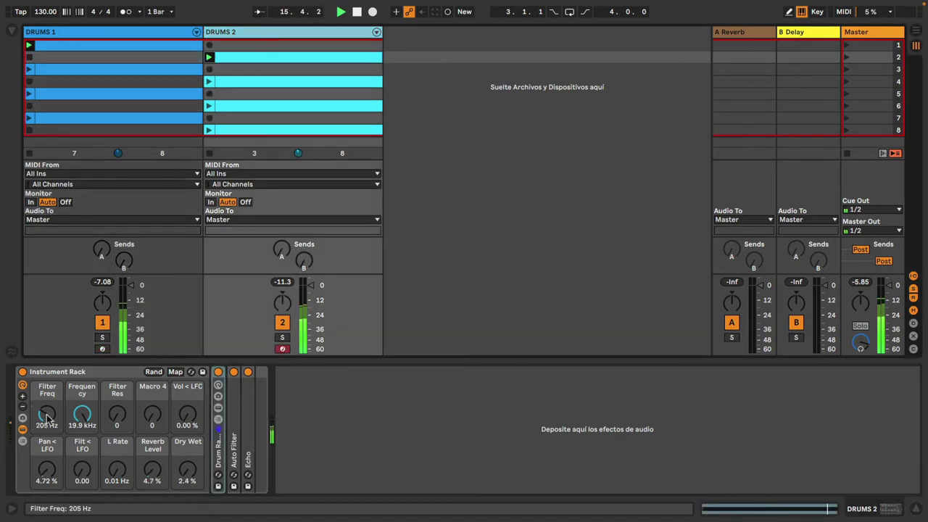
mouse_move(187, 470)
mouse_down()
mouse_move(187, 441)
mouse_move(187, 471)
mouse_up()
drag(46, 417, 47, 457)
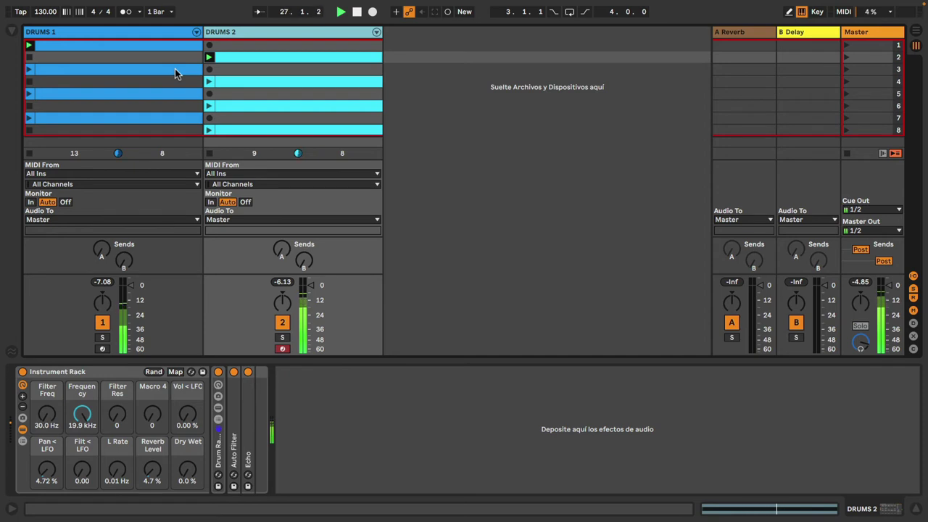
Stop playback and set DRUMS 2's Pan < LFO and Reverb Level macros to zero.
key(space)
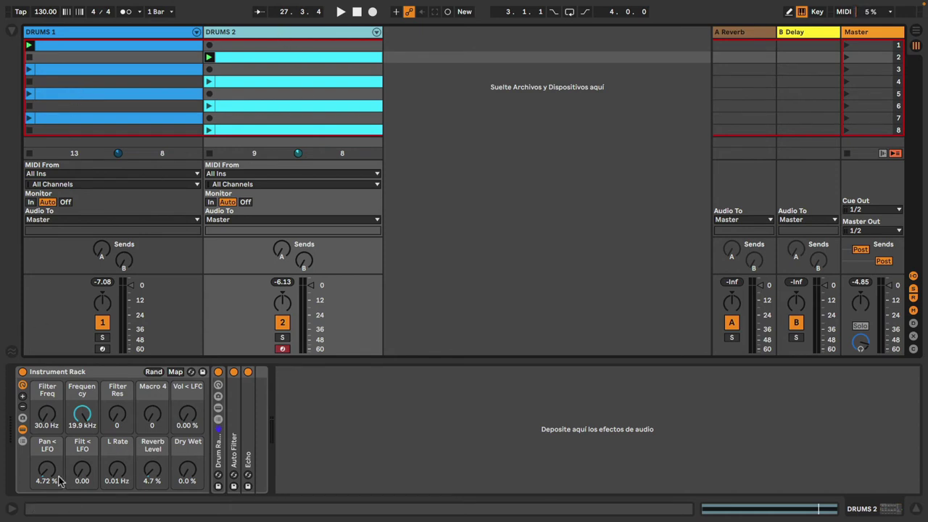
drag(46, 471, 48, 484)
drag(153, 473, 156, 486)
Duplicate the DRUMS 2 track and rename the copy as BASS.
key(ctrl+d)
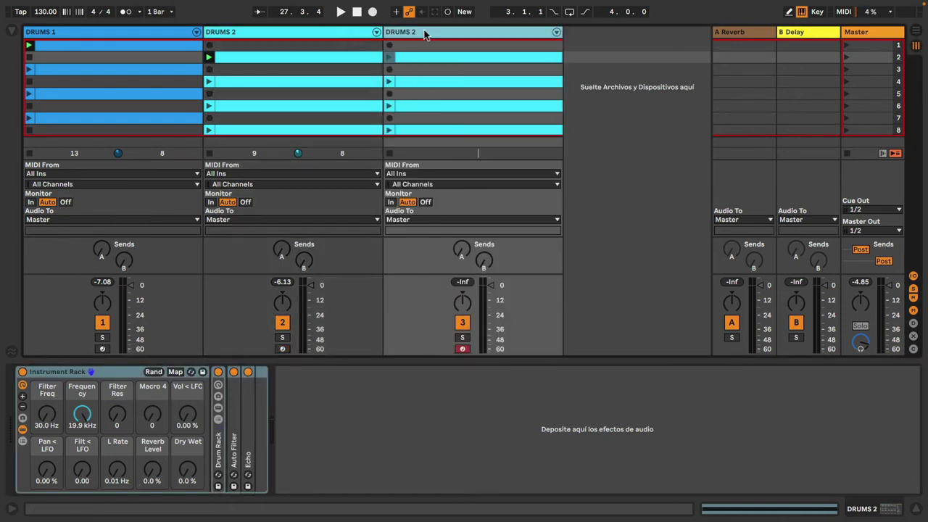
key(ctrl+r)
key(BackSpace)
key(Return)
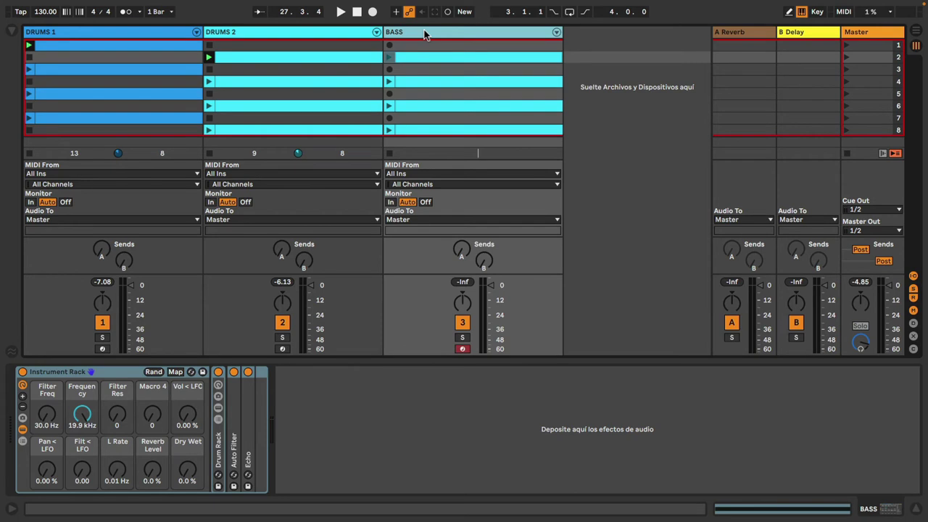
Colour the BASS track purple and assign the track colour to its clips.
right_click(424, 35)
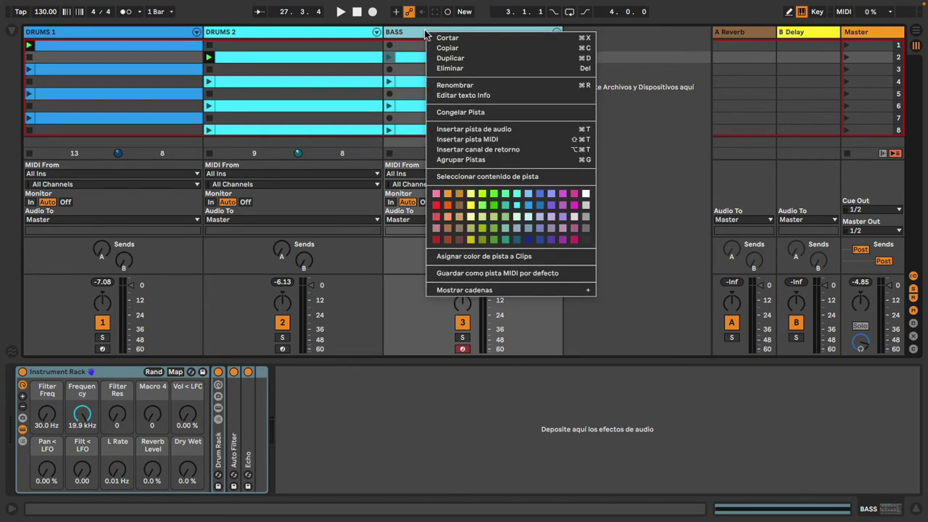
click(553, 213)
right_click(466, 33)
click(528, 256)
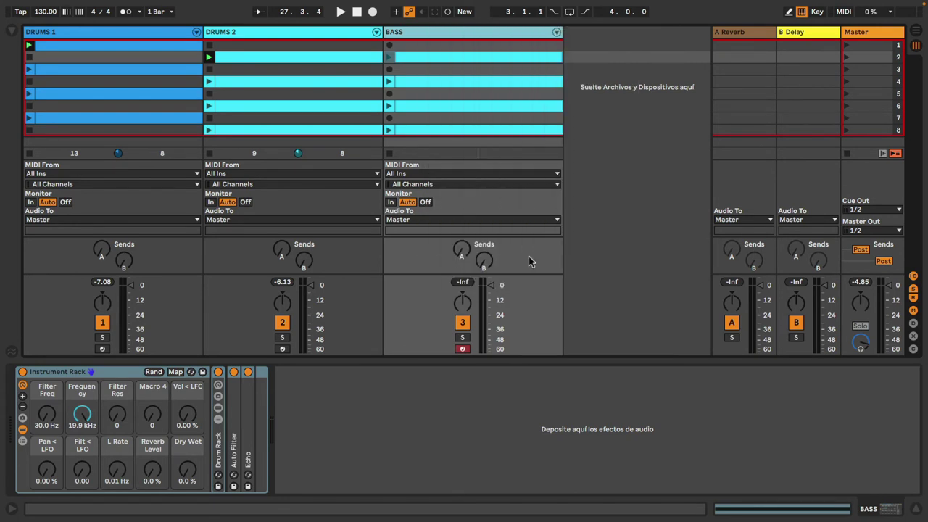
right_click(484, 37)
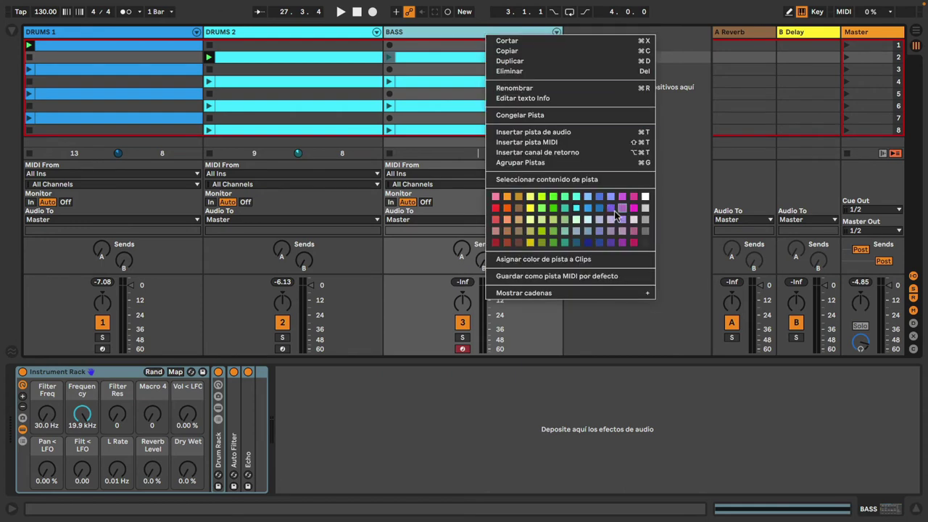
click(613, 211)
right_click(454, 35)
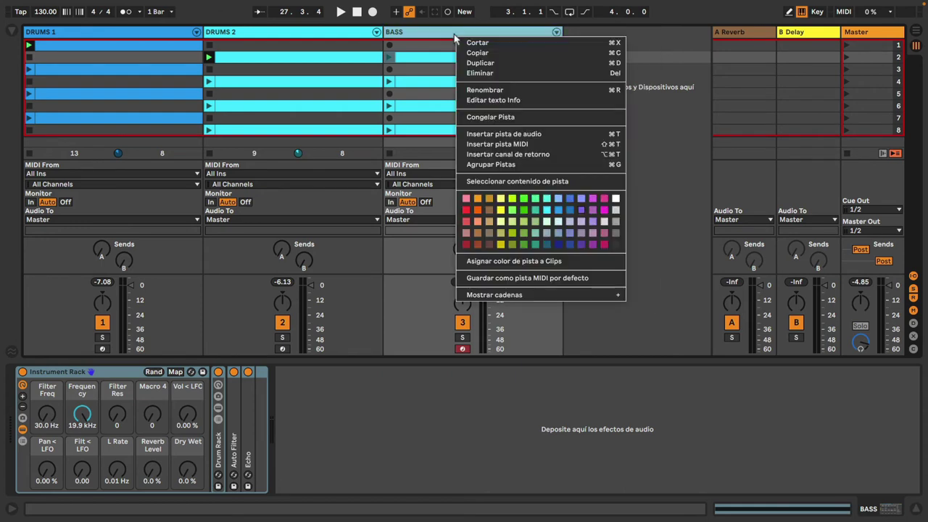
click(523, 263)
Hide the device view and gather the four BASS clips into slots 1 to 4.
click(414, 70)
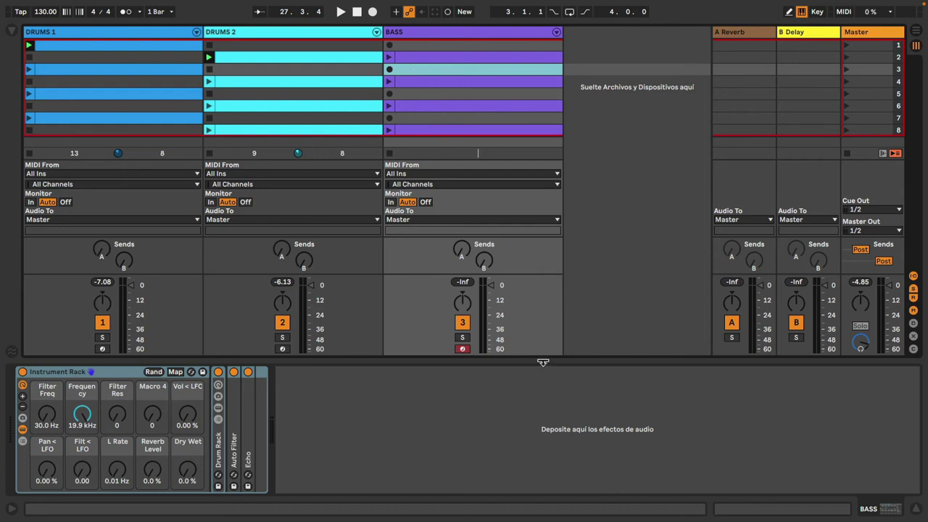
drag(542, 362, 536, 518)
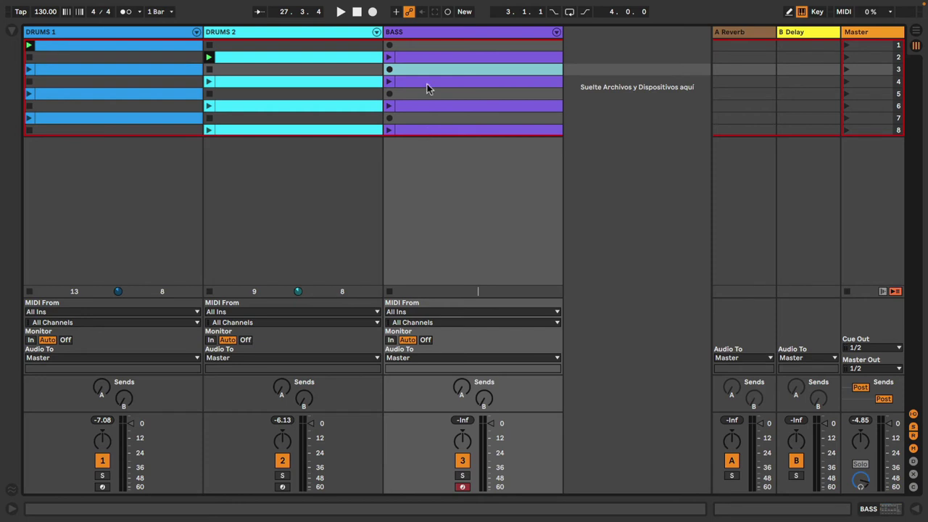
drag(427, 57, 416, 85)
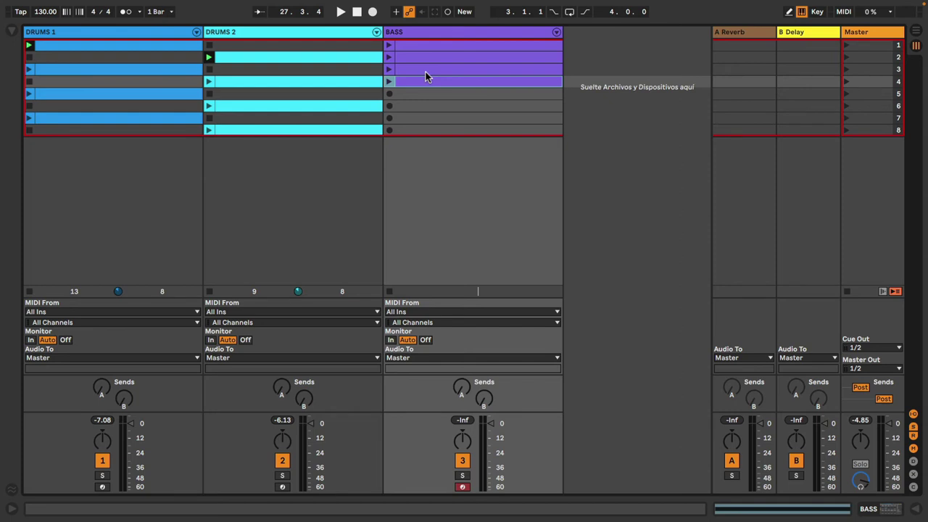
Expand the Drum Rack on BASS and browse Punch and Tilt's Music Loops to the Bass folder.
click(469, 31)
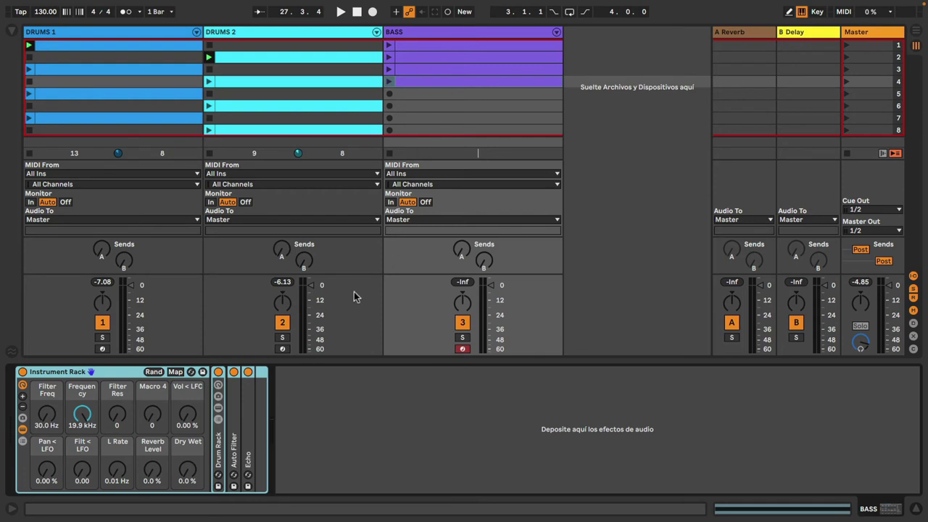
double_click(220, 450)
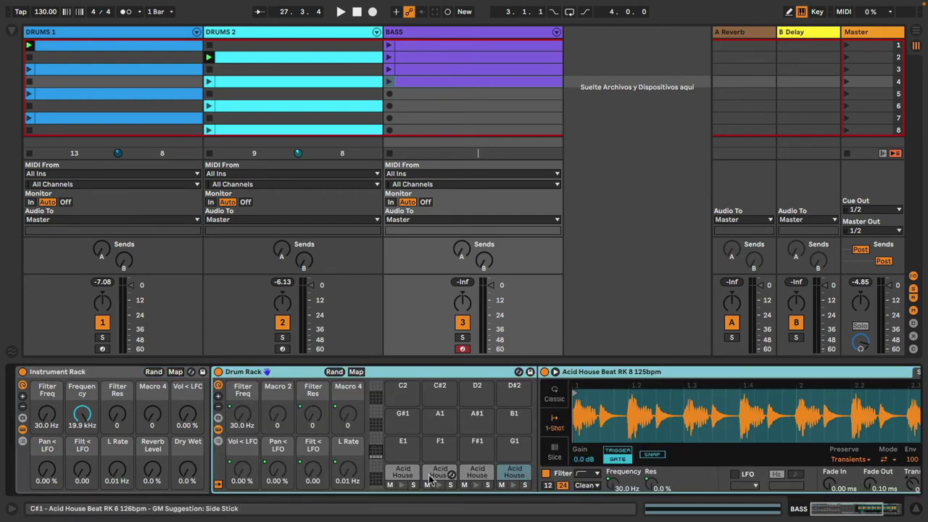
click(12, 32)
click(106, 179)
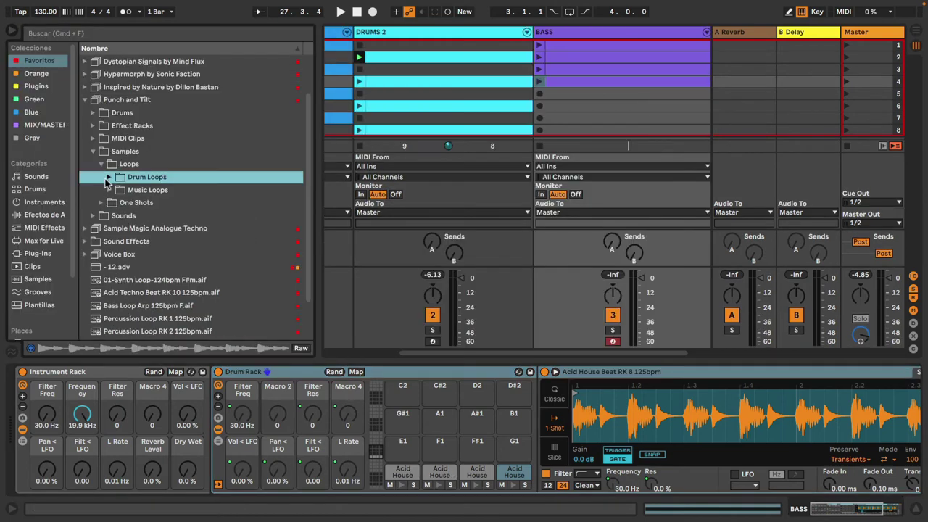
click(107, 190)
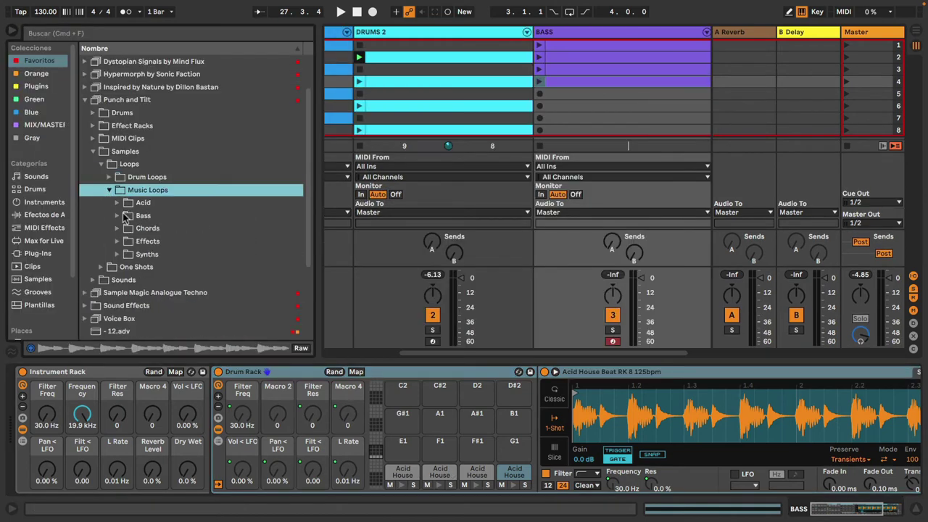
click(114, 217)
click(164, 211)
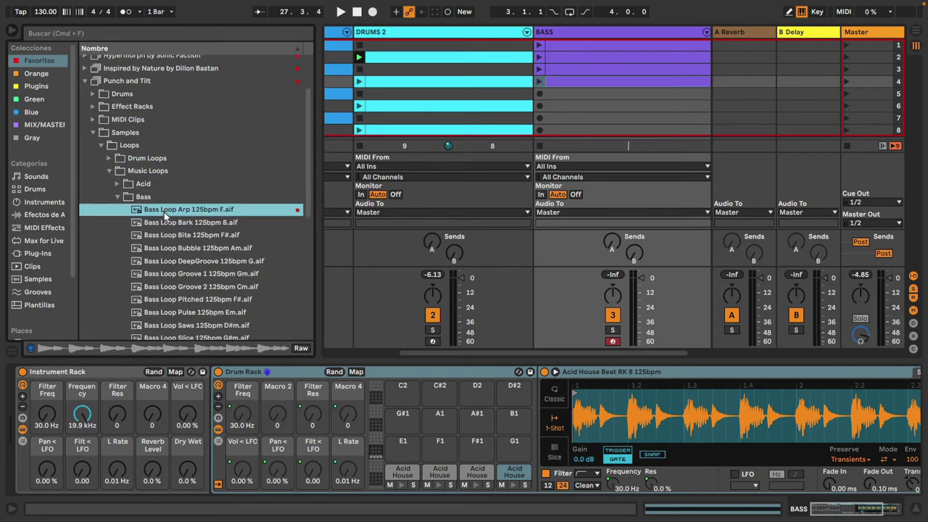
Replace the sample on BASS's first drum pad with Bass Loop Arp 125bpm F and set its warp mode to Tones.
click(401, 473)
drag(160, 212, 659, 411)
drag(846, 511, 860, 511)
click(709, 460)
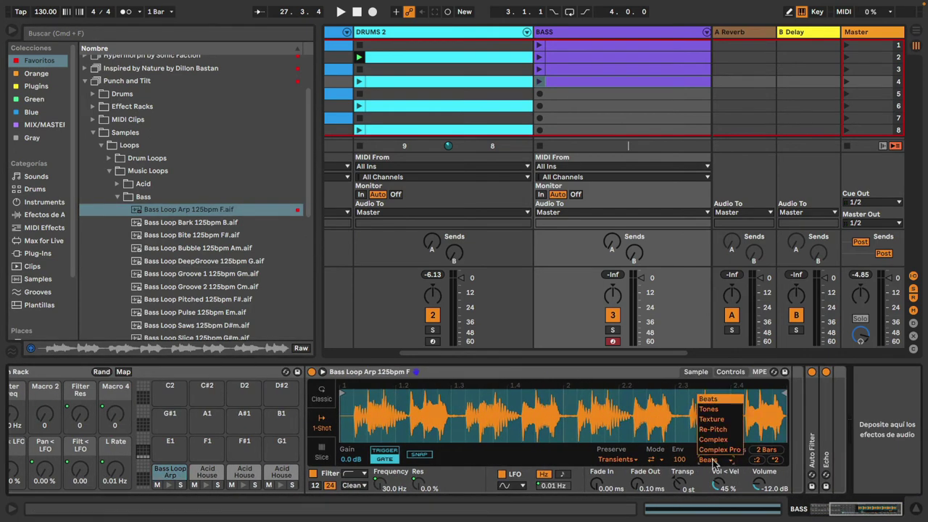
click(712, 416)
Replace the samples on BASS's other three pads with Bass Loop Bark, Bass Loop Bite and Bass Loop Bubble.
click(440, 472)
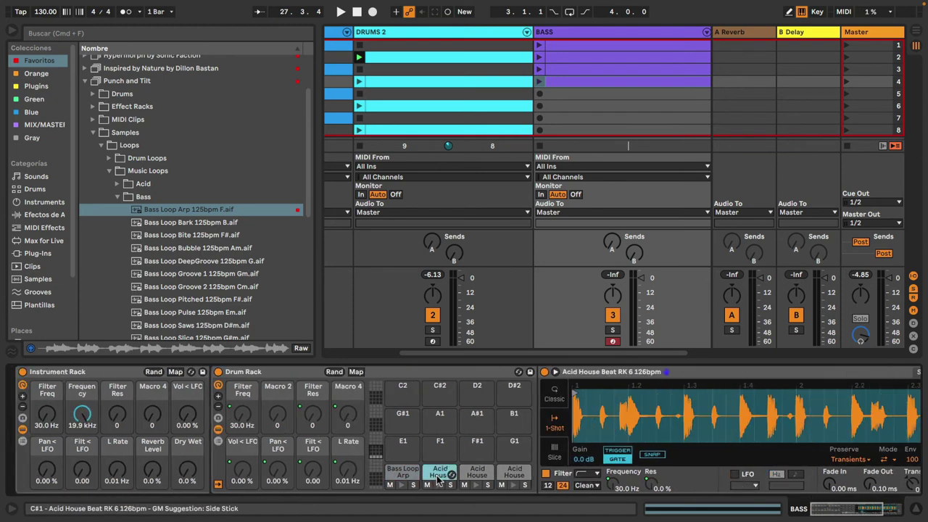
drag(190, 222, 576, 395)
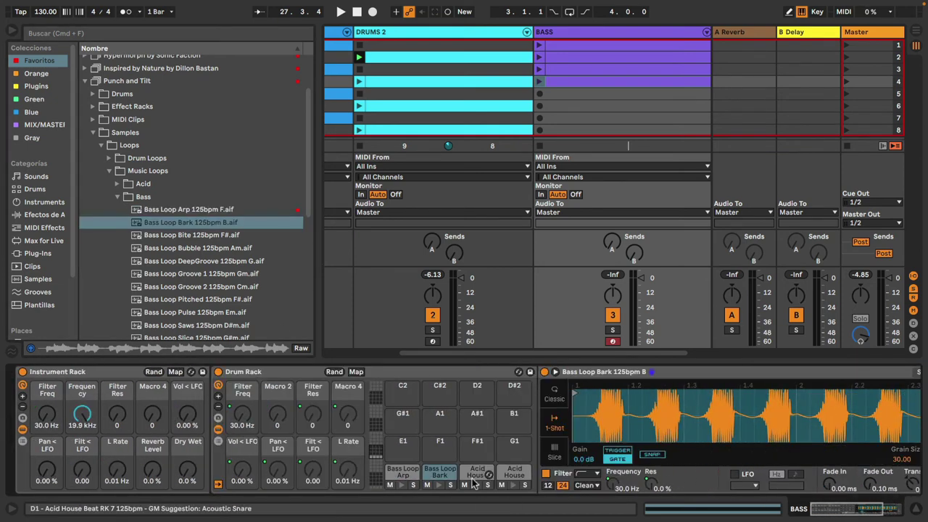
key(Down)
key(Return)
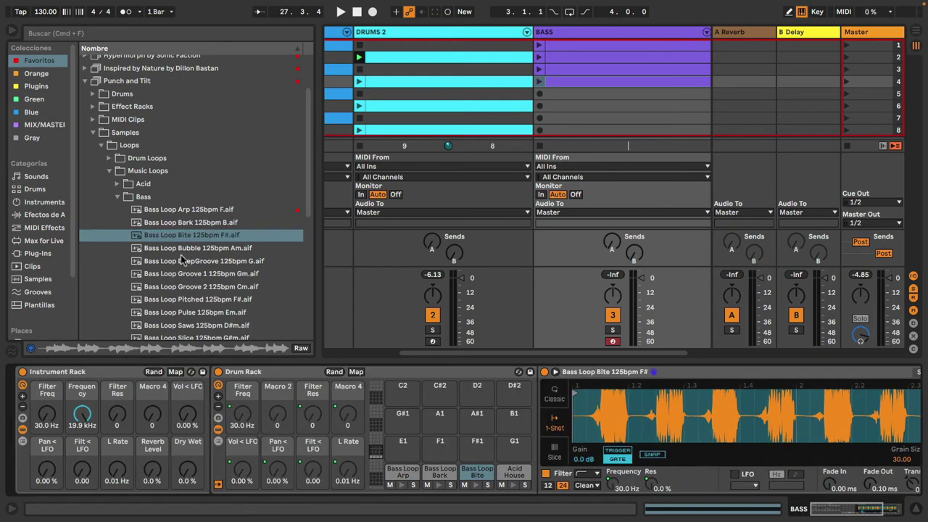
key(Down)
key(Return)
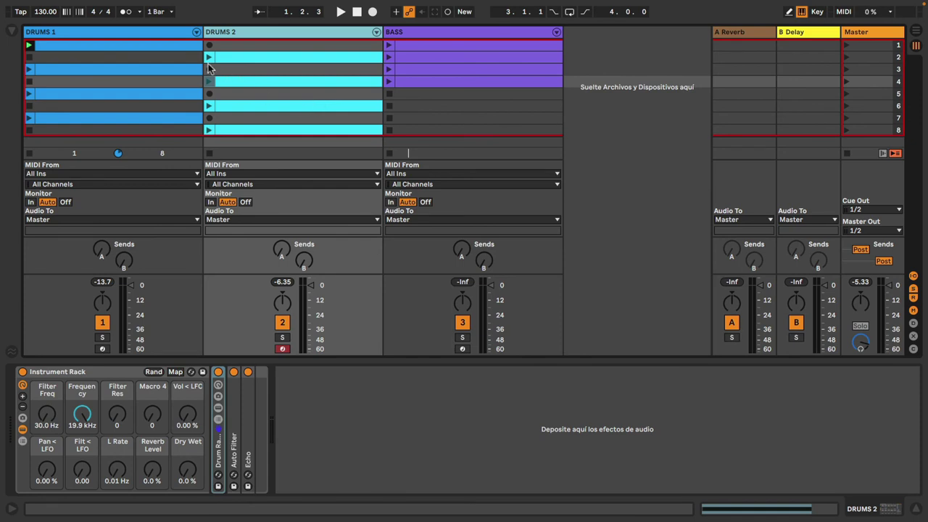
Move DRUMS 1's last three clips to slots 7, 9 and 11, all DRUMS 2 clips down four slots, and BASS's last three to slots 6–8.
drag(177, 58, 281, 126)
drag(274, 58, 268, 105)
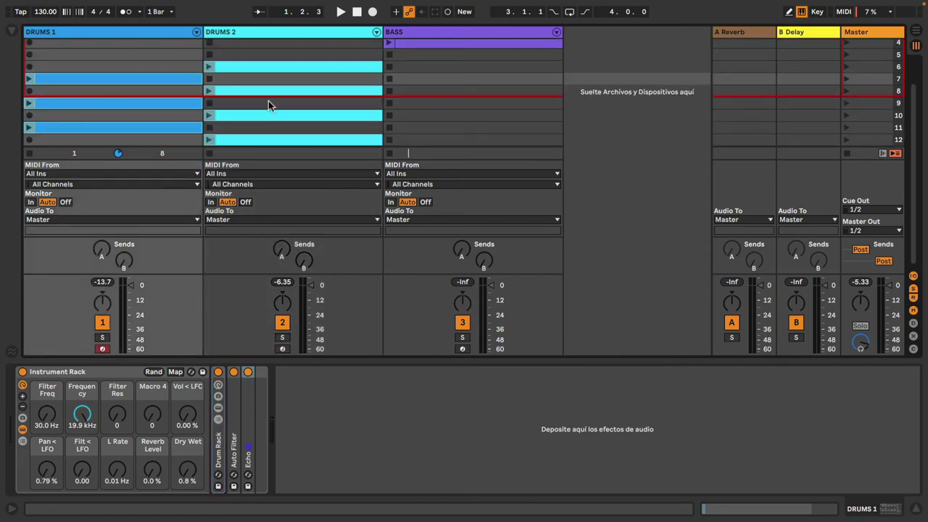
scroll(269, 105, up, 3)
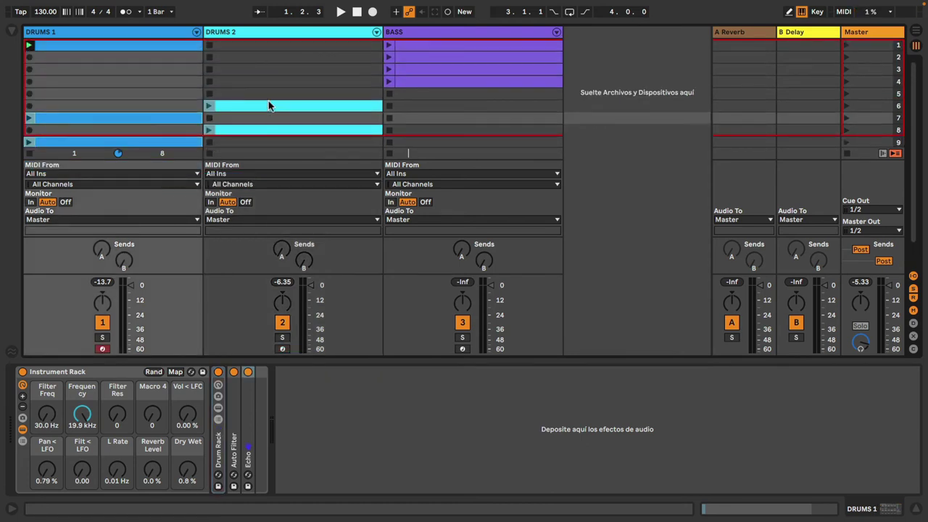
mouse_move(412, 92)
mouse_down()
mouse_move(414, 58)
mouse_move(417, 105)
mouse_up()
Duplicate DRUMS 1's first clip into slots 2 to 4 and move the first BASS clip to slot 2.
click(178, 47)
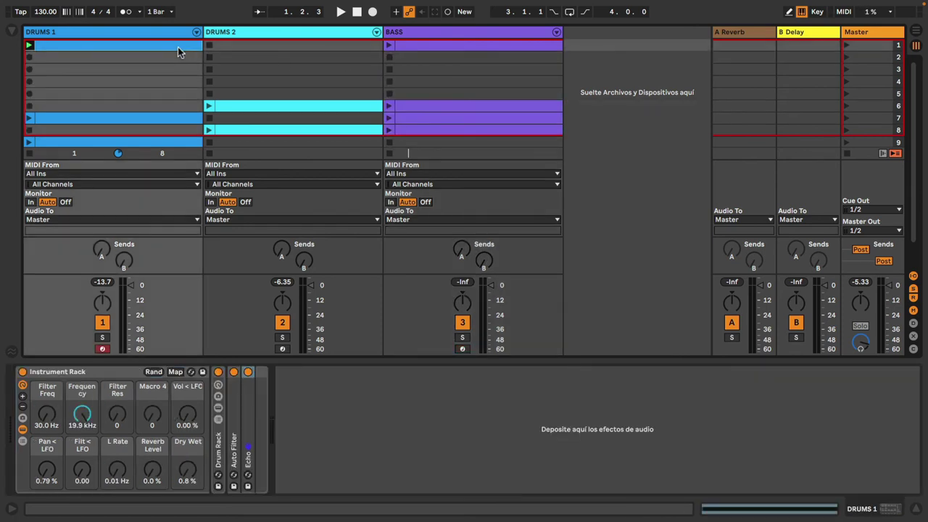
key(ctrl+d)
key(ctrl+d)
key(ctrl+d)
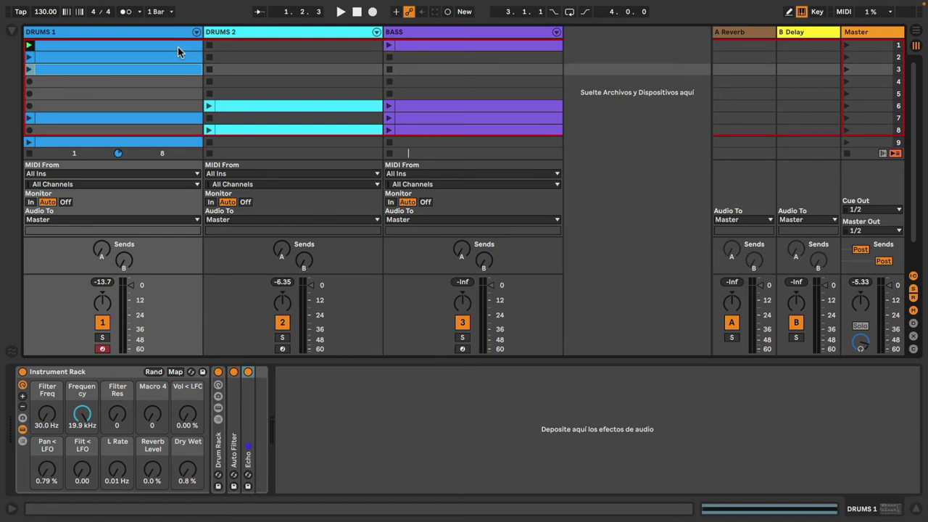
drag(406, 47, 424, 56)
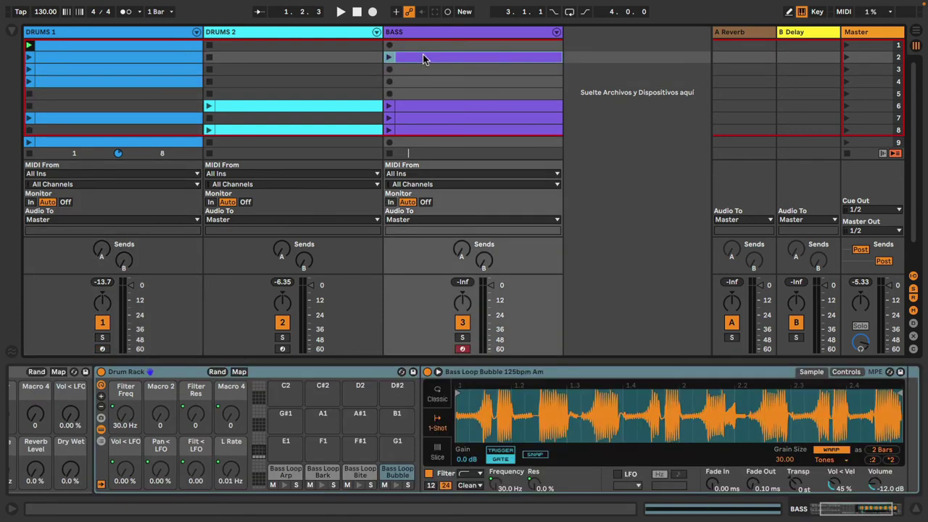
Launch scene 1 followed by scene 2, and lower the BASS track's volume during playback.
click(847, 46)
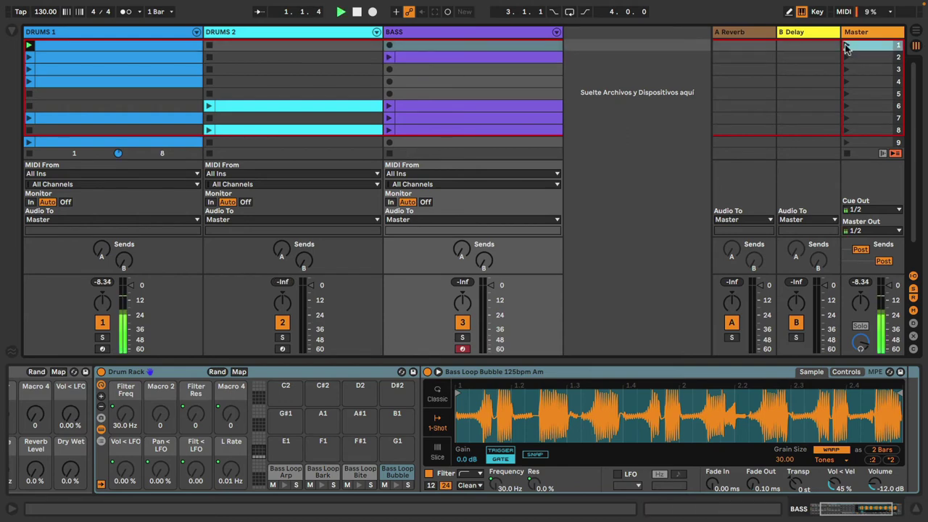
click(846, 58)
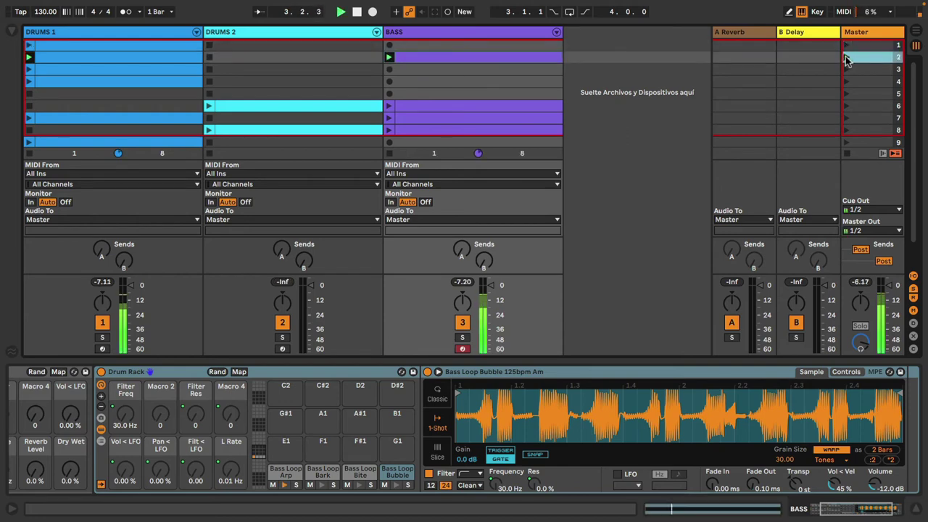
drag(493, 284, 491, 297)
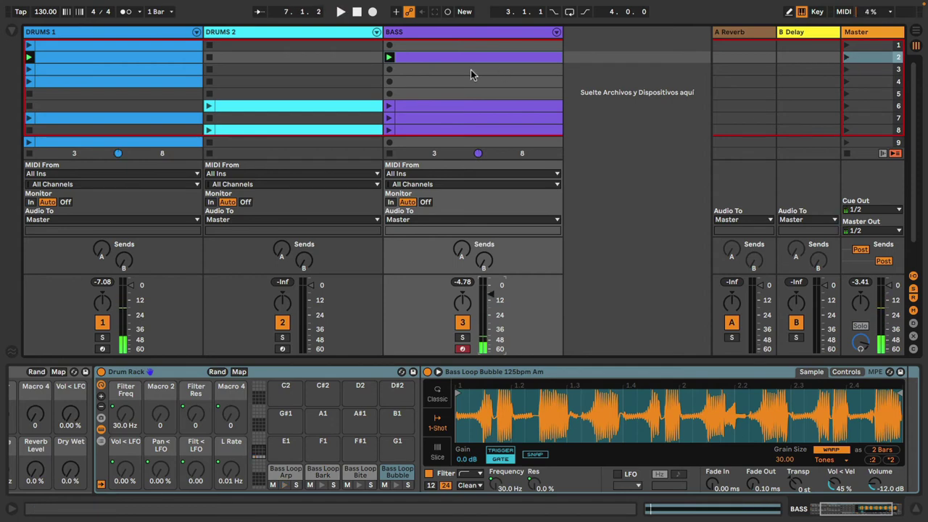
Duplicate the BASS track and rename the copy as SEQ.
click(426, 59)
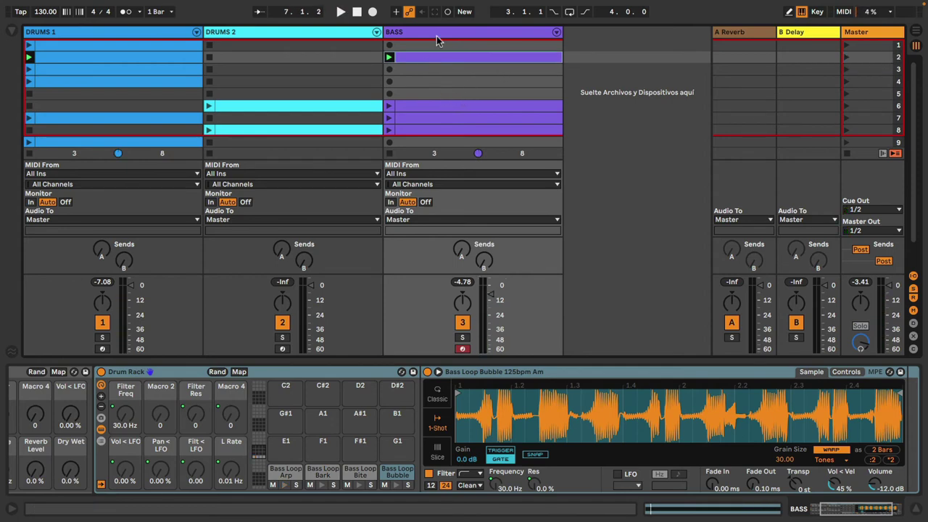
click(436, 35)
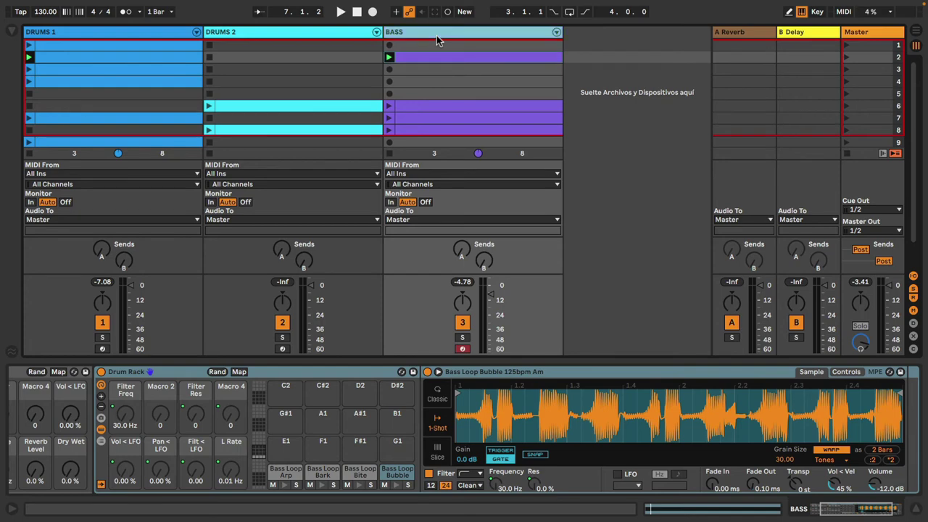
key(ctrl+d)
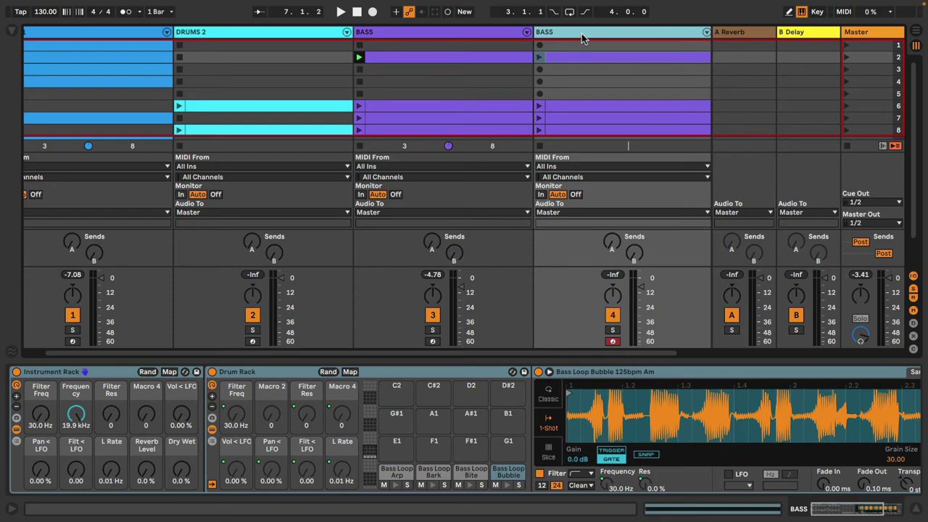
key(ctrl+r)
text(SEQ)
key(Return)
Colour the SEQ track teal green and assign the track colour to its clips.
right_click(594, 30)
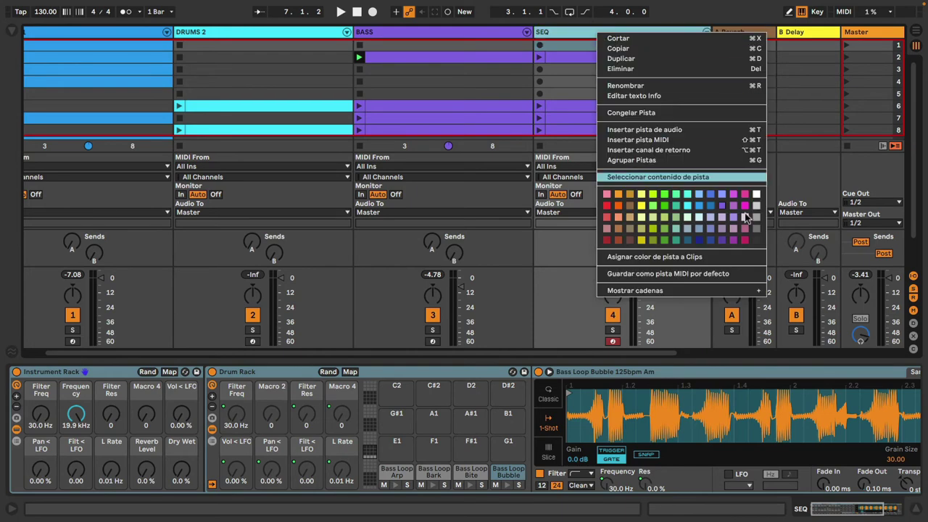
click(677, 208)
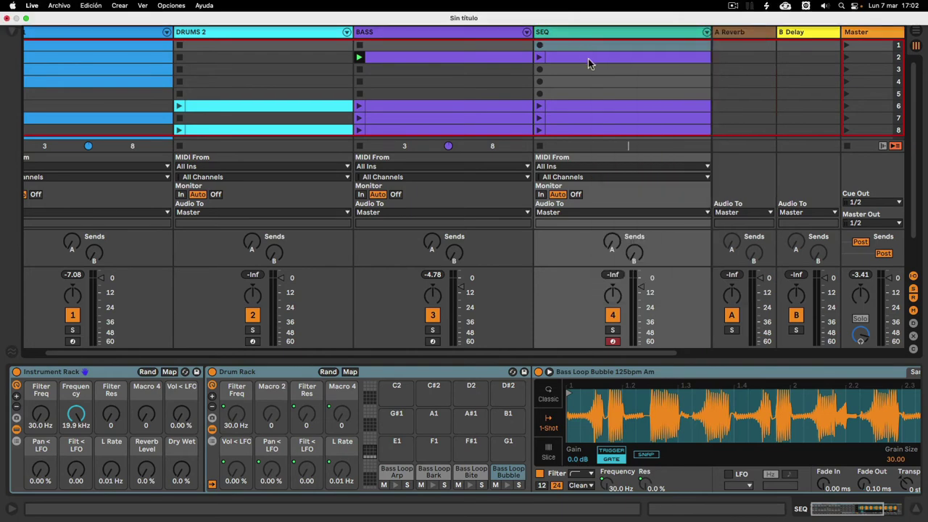
right_click(580, 32)
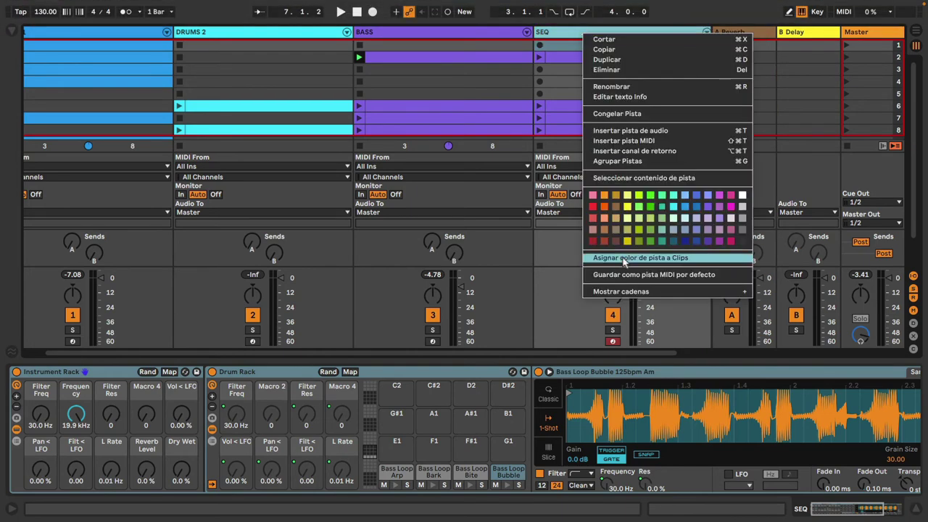
click(624, 259)
Move SEQ's first clip to slot 3 and duplicate BASS's slot 2 clip into slot 3.
drag(590, 61, 588, 74)
click(501, 58)
key(ctrl+d)
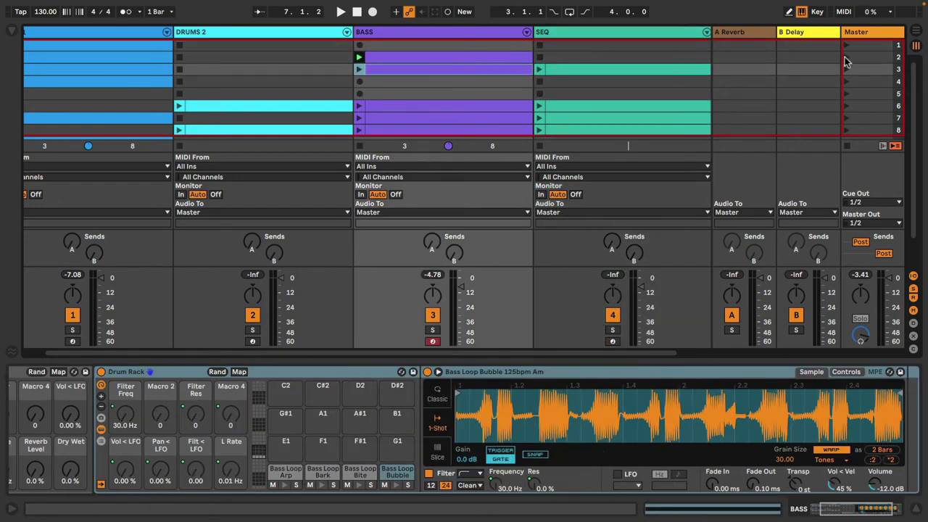
Replace the Bass Loop Arp sample in SEQ's Drum Rack with Synth Arp Robotic 125bpm.aif from the Punch and Tilt synth loops.
click(654, 73)
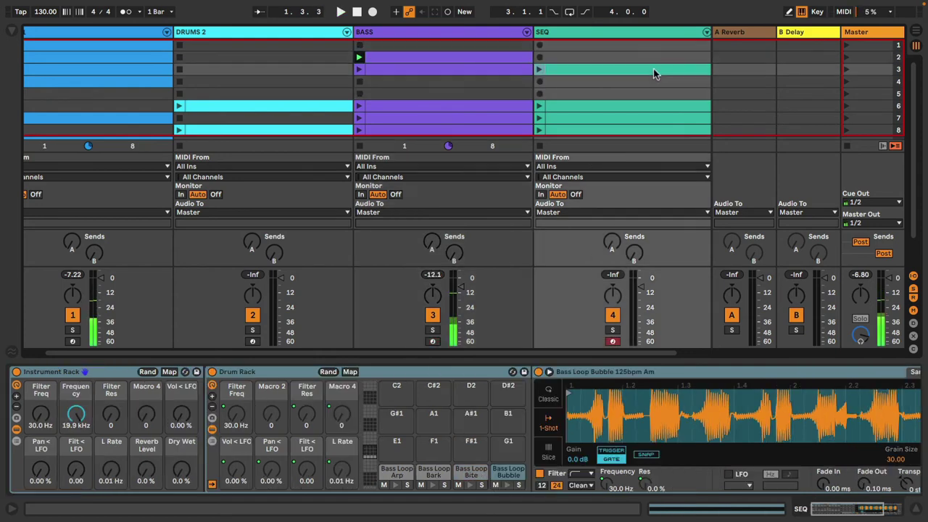
click(648, 32)
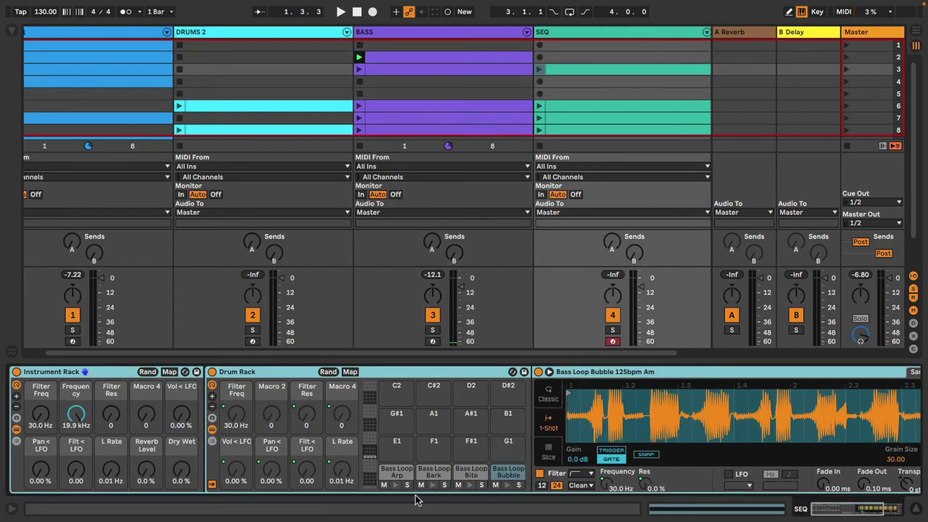
key(super+alt+b)
drag(171, 275, 635, 427)
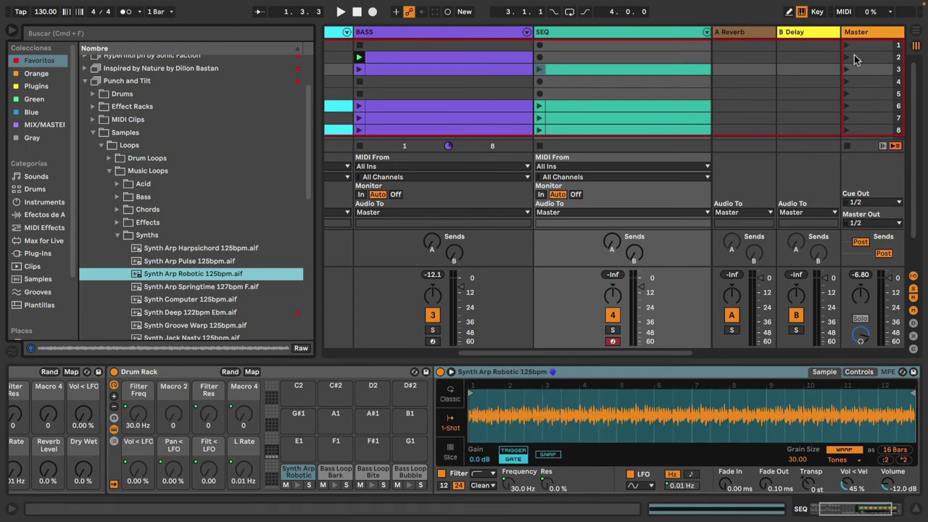
Launch scenes 1, 2 and 3 in succession to audition the build-up with the new SEQ loop.
click(848, 46)
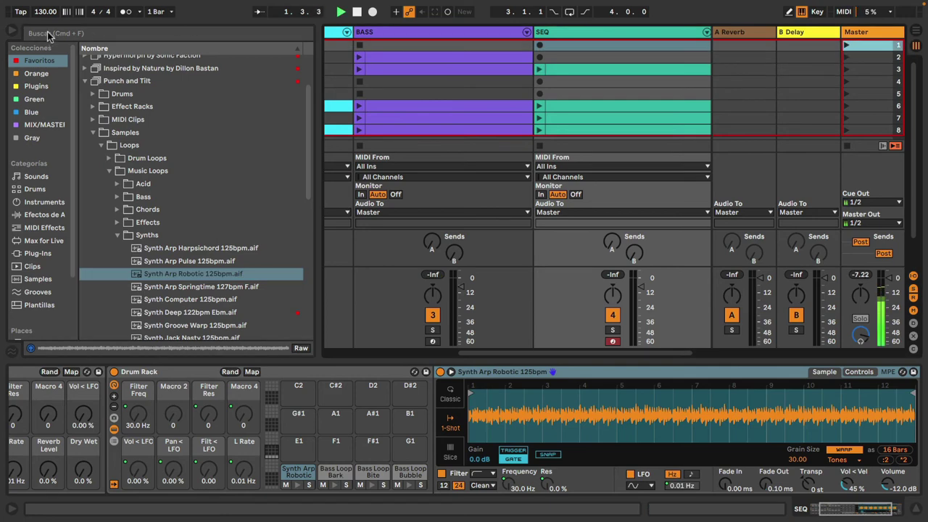
click(9, 35)
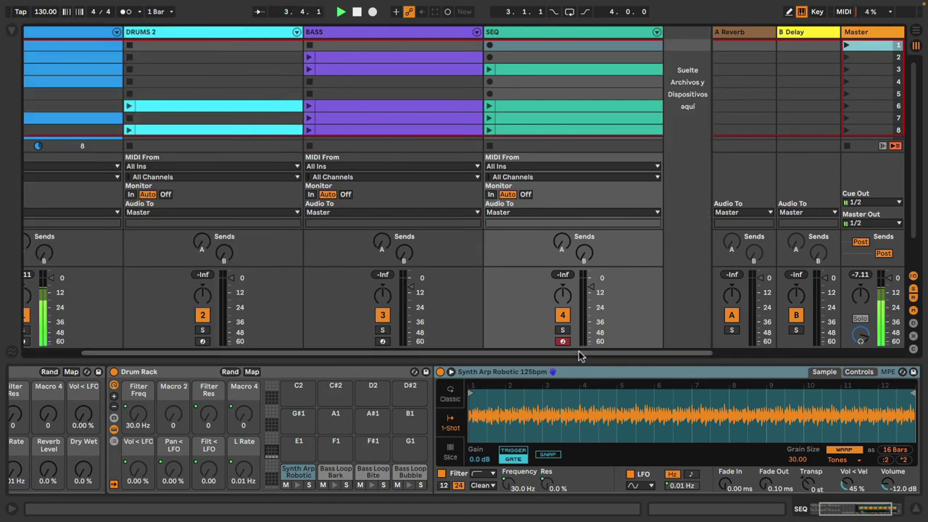
drag(578, 353, 369, 338)
click(846, 59)
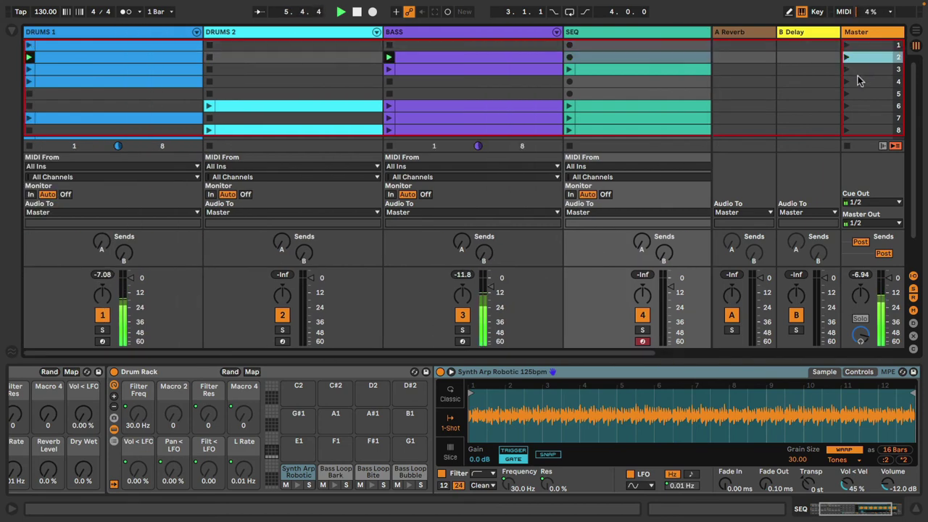
click(858, 72)
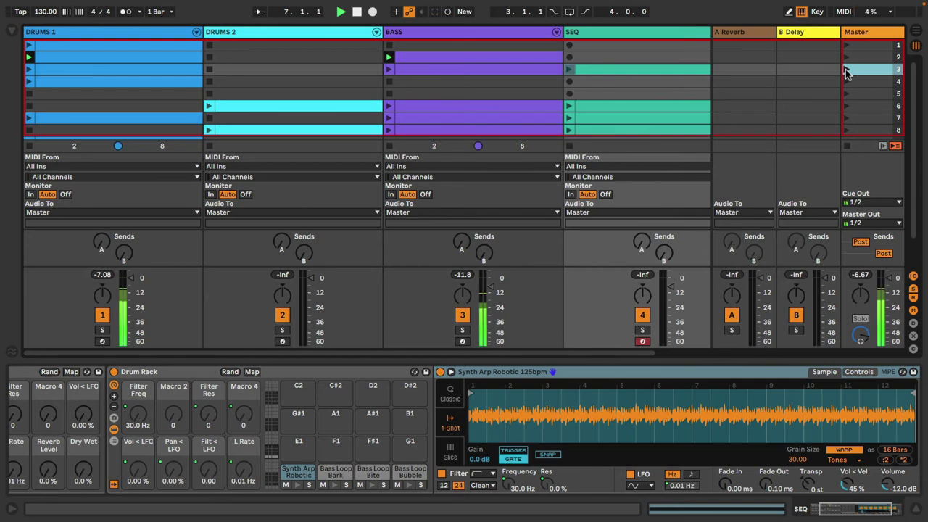
click(846, 73)
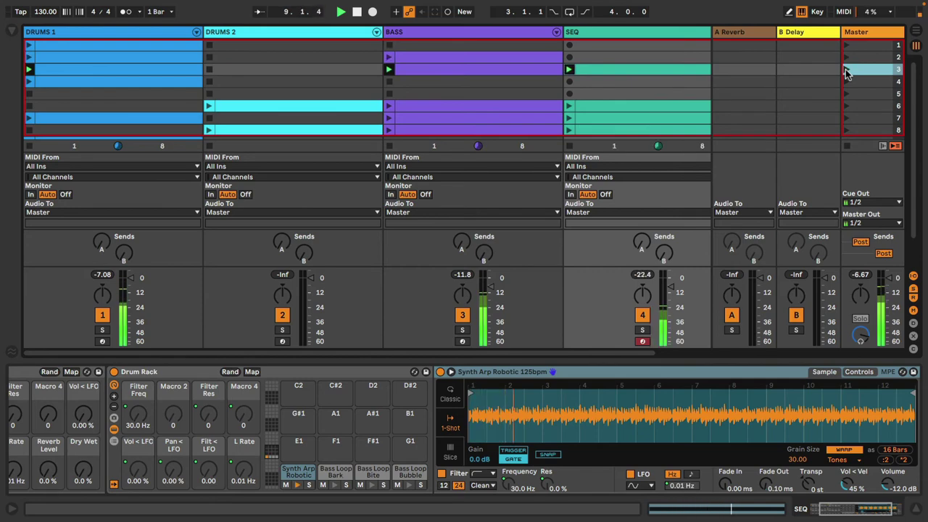
Colour scene 1 blue, scene 2 purple and scene 3 teal green.
right_click(861, 48)
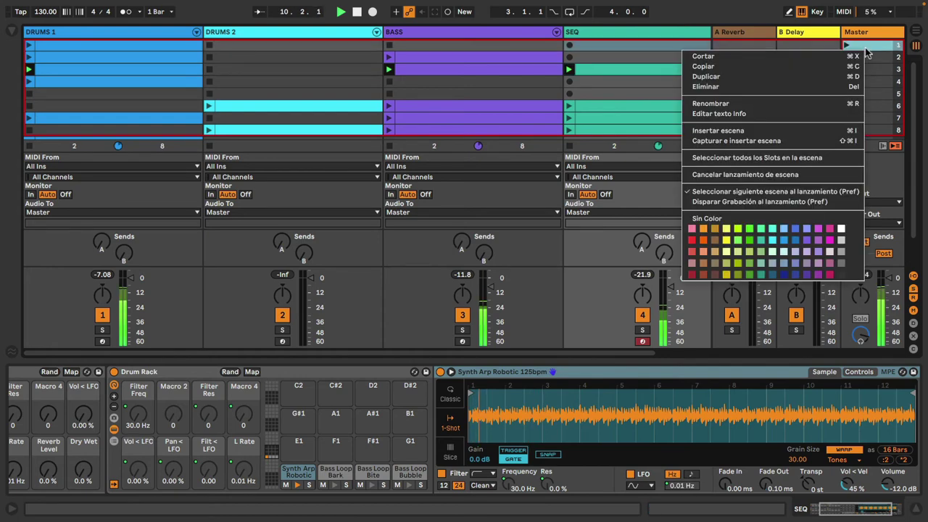
click(790, 242)
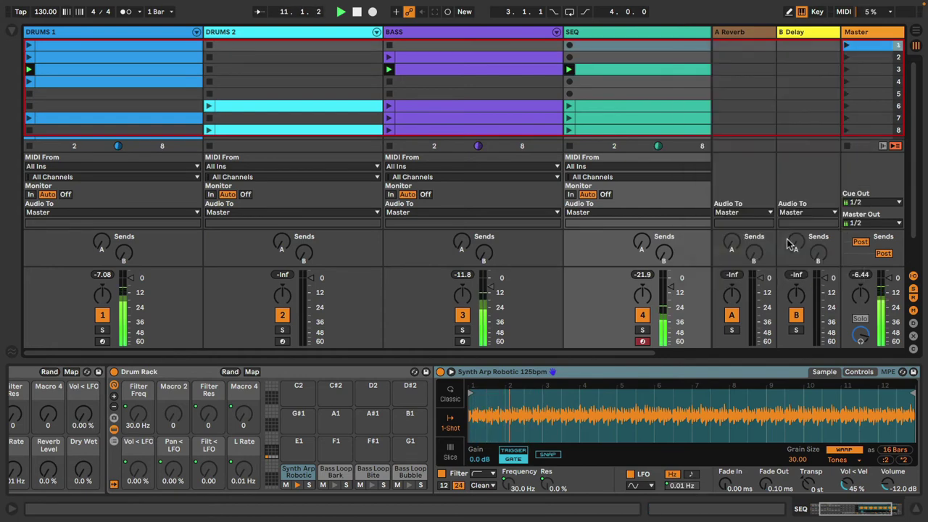
click(870, 57)
right_click(870, 58)
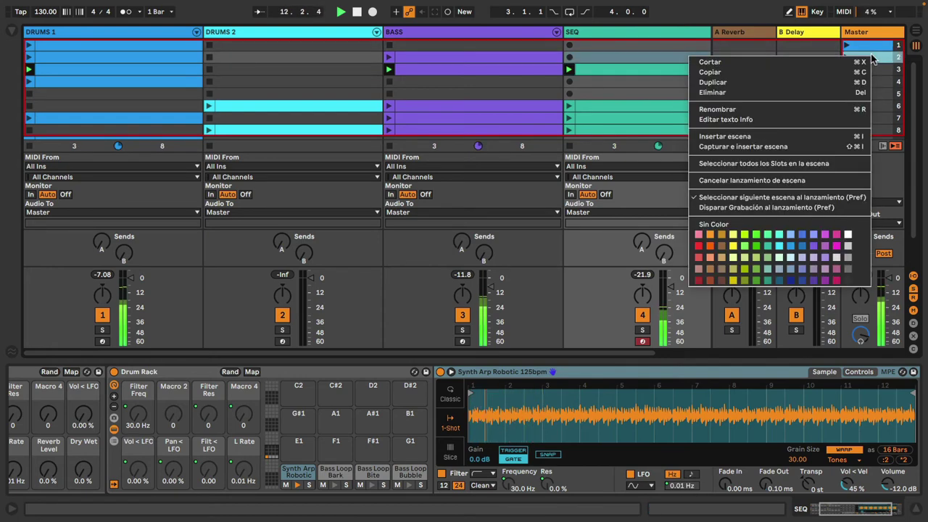
click(813, 245)
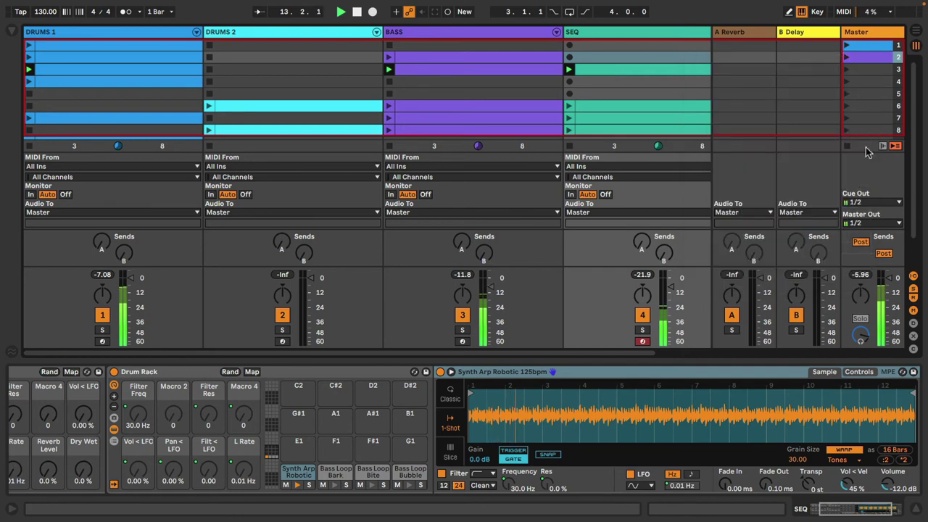
right_click(874, 70)
click(770, 268)
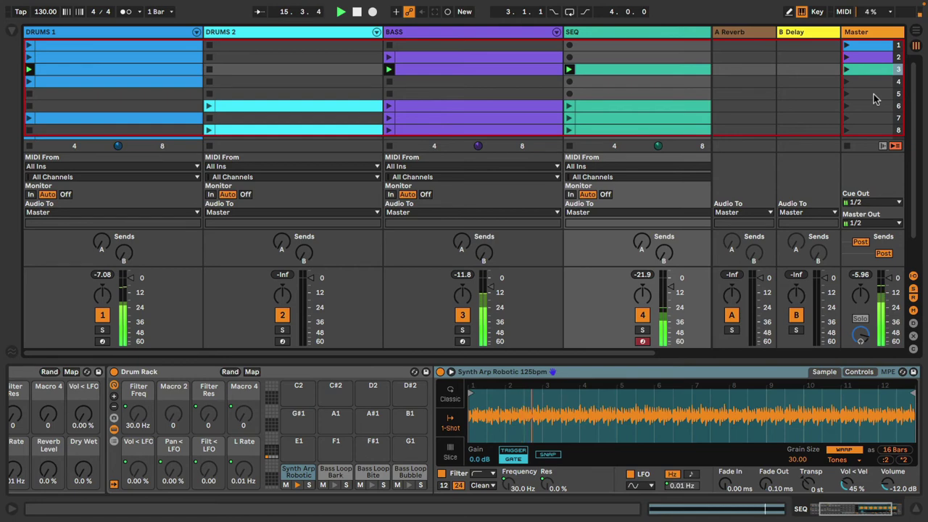
Delete scenes 4 and 5.
click(181, 82)
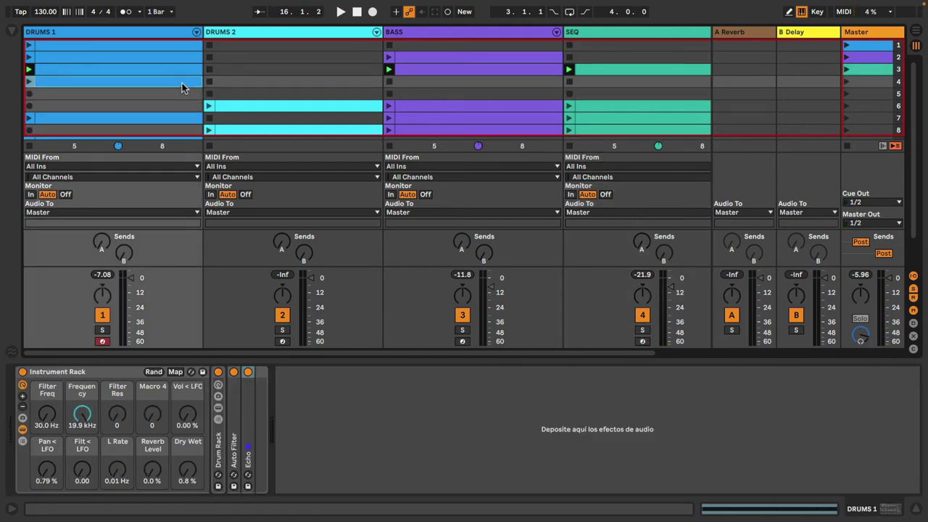
click(857, 78)
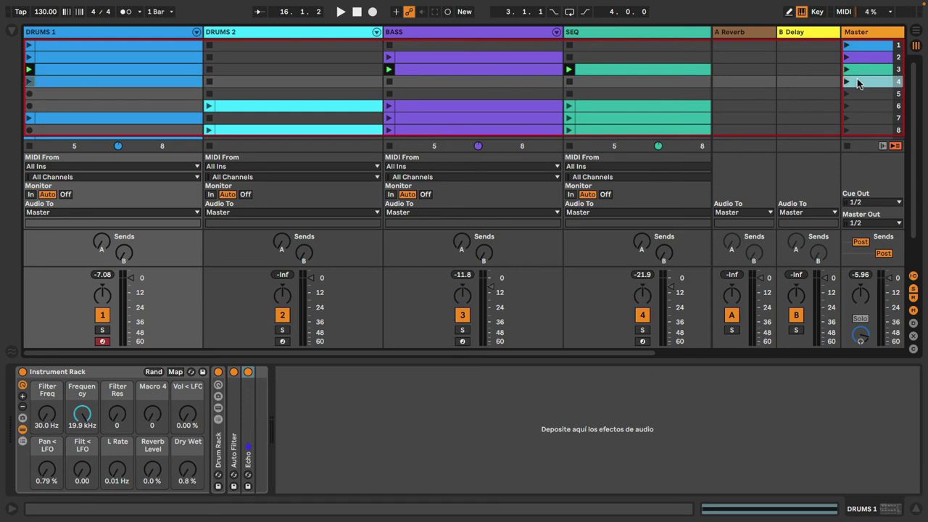
key(Delete)
key(Delete)
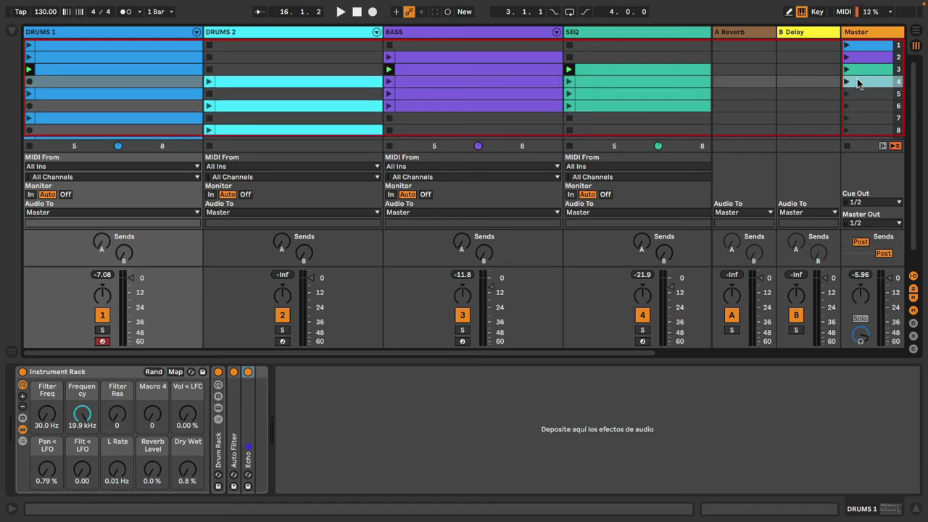
Delete the BASS clips in slots 4 and 6 and the SEQ clips in slots 4 and 5.
click(540, 84)
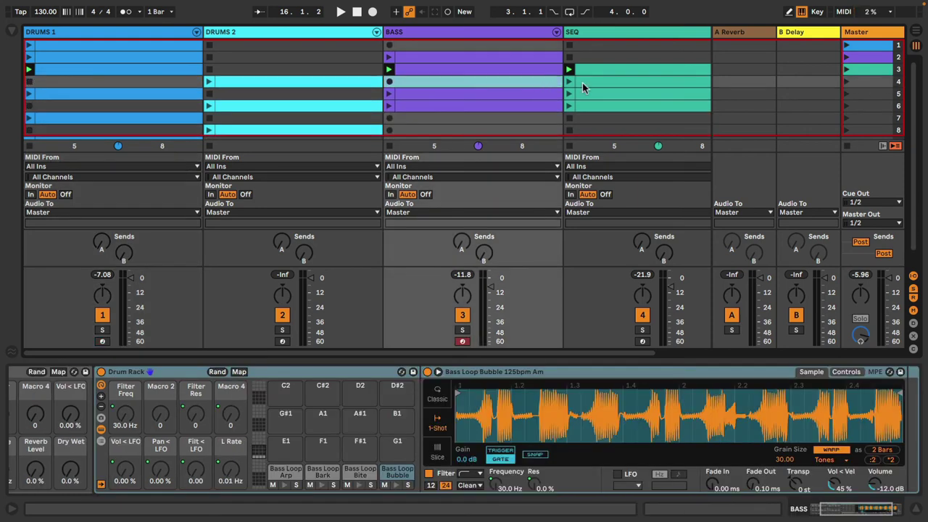
click(620, 82)
click(601, 94)
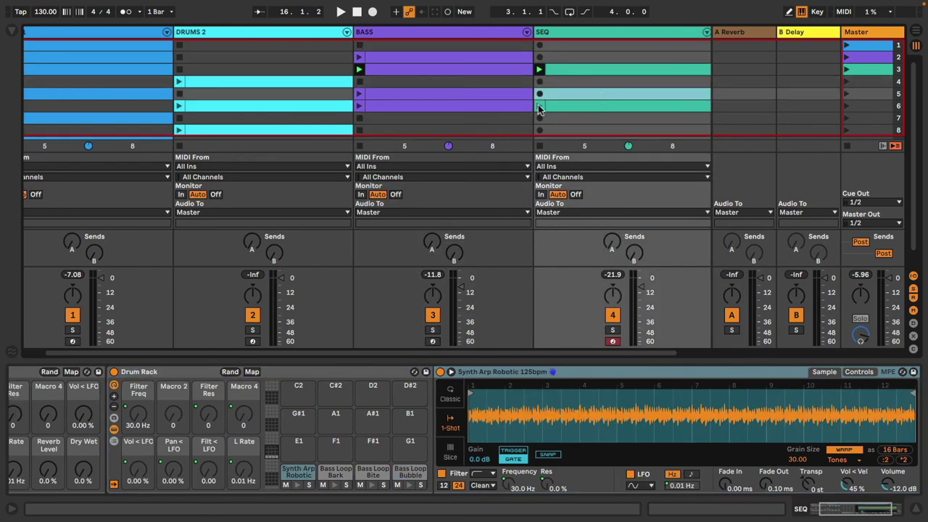
click(480, 113)
key(Delete)
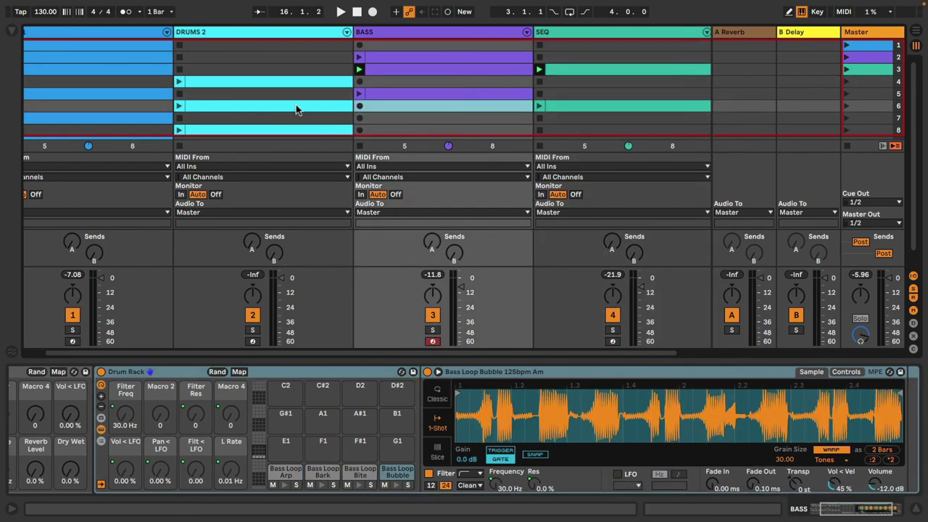
Delete DRUMS 1's clips in slots 5, 7 and 9 and DRUMS 2's clips in slots 6, 8 and 10.
click(295, 104)
click(151, 117)
scroll(294, 113, down, 2)
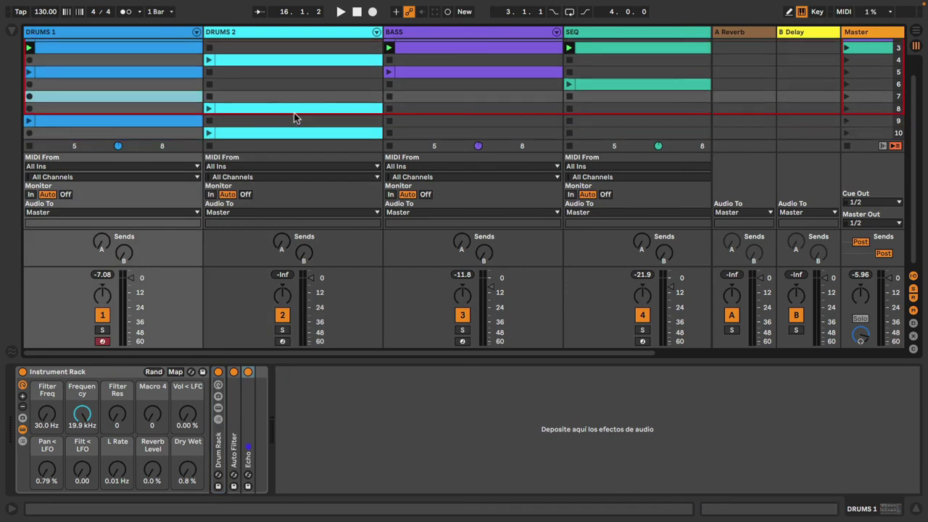
shift+click(293, 112)
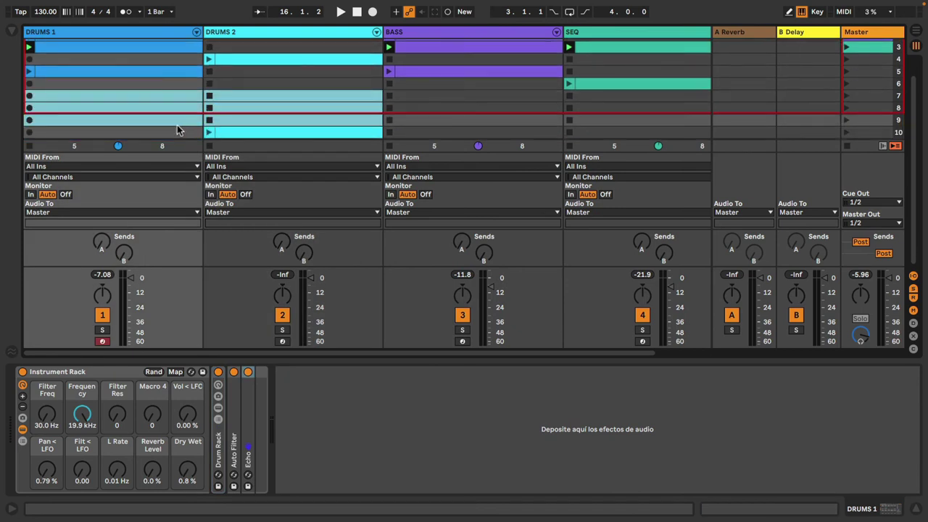
key(Delete)
click(281, 135)
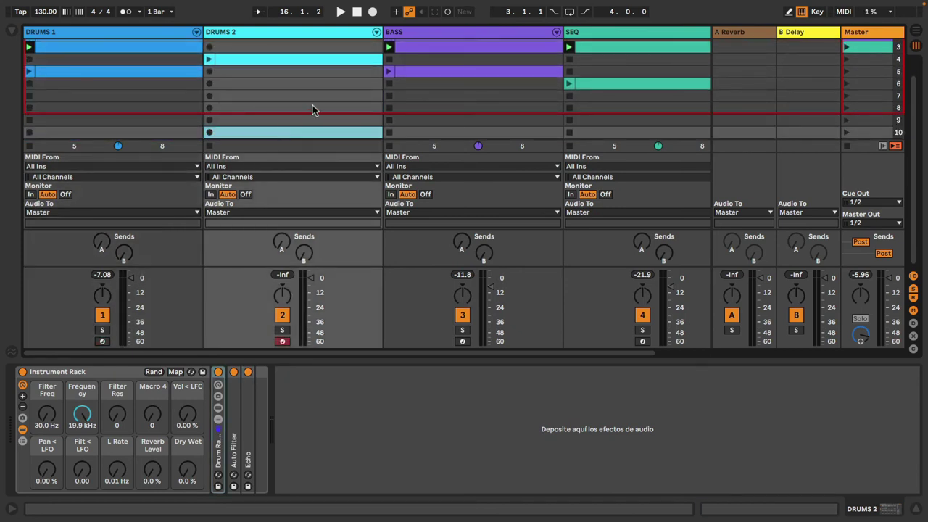
scroll(311, 105, up, 2)
click(159, 93)
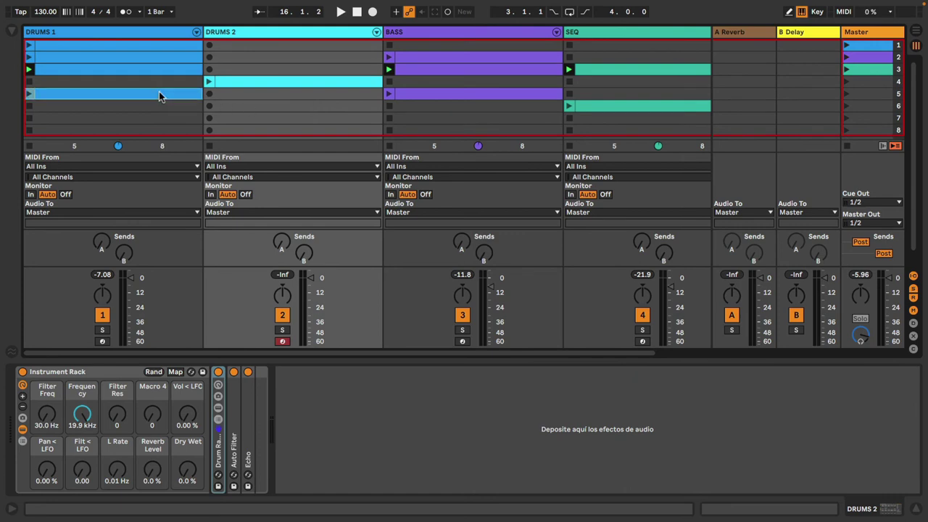
key(Delete)
Duplicate DRUMS 2's slot 4 clip into slots 5 and 6, and copy BASS's slot 5 clip into slot 6.
click(270, 85)
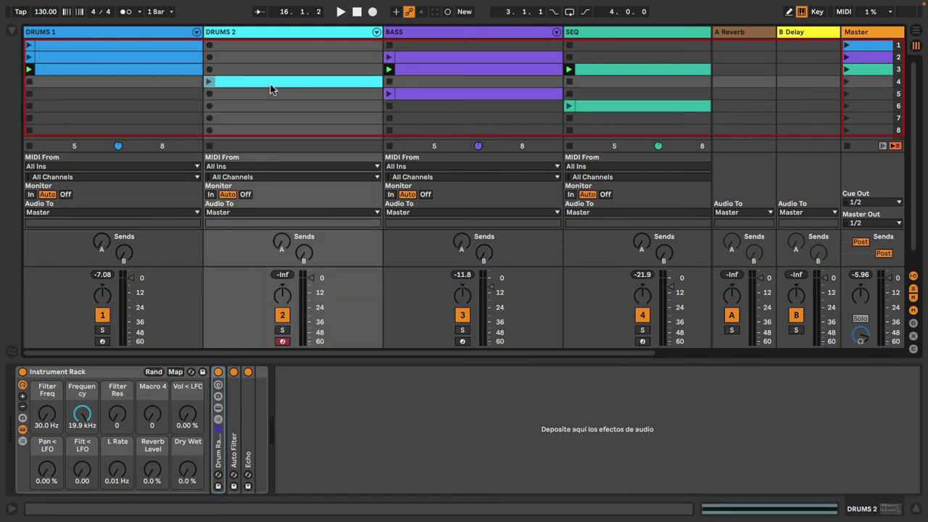
key(ctrl+d)
key(ctrl+d)
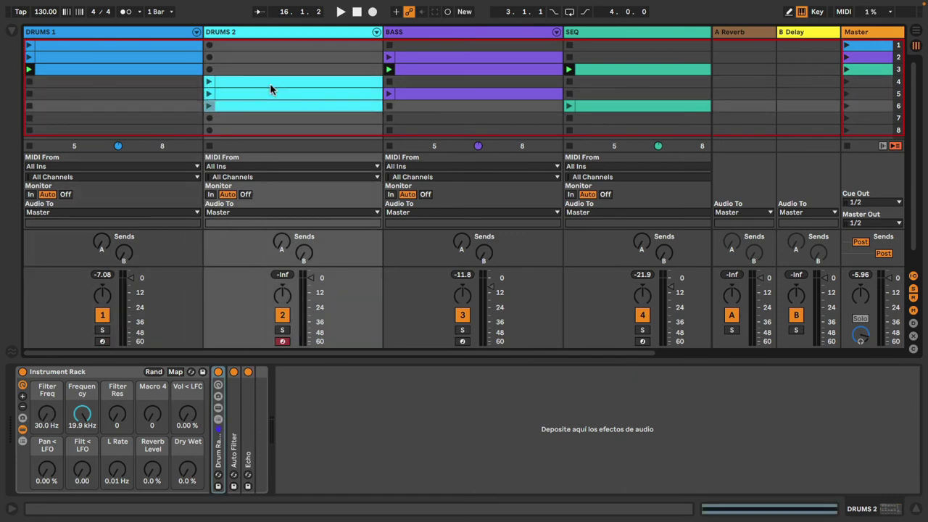
drag(417, 96, 417, 108)
Collapse the device view below the session grid and hide the return tracks.
click(591, 107)
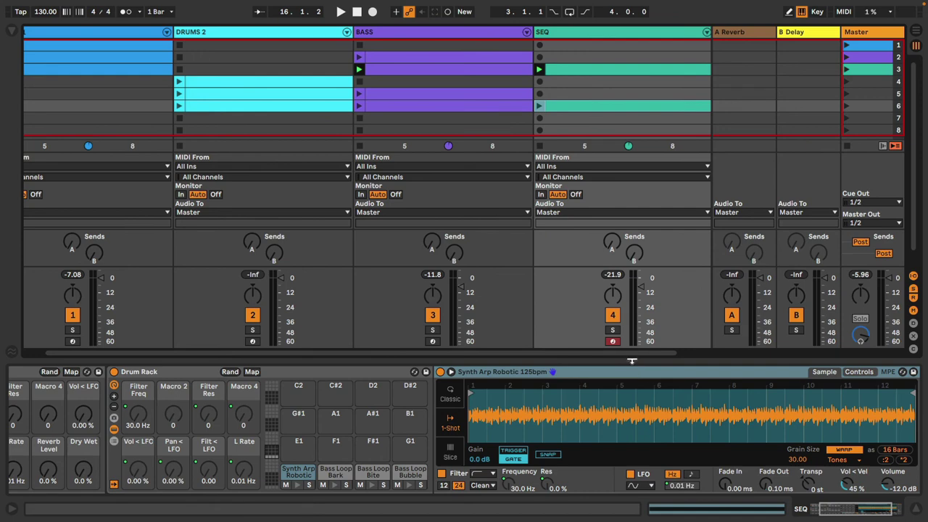
drag(632, 356, 636, 485)
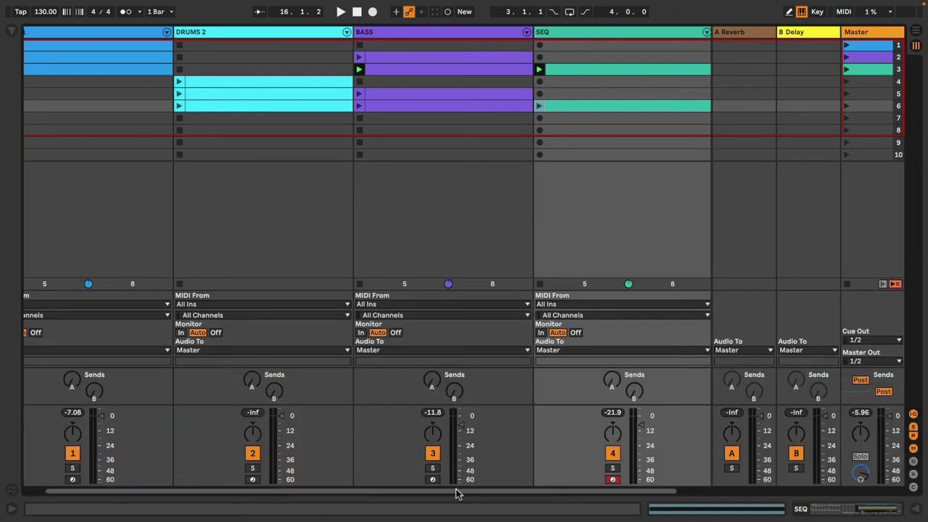
drag(459, 493, 382, 500)
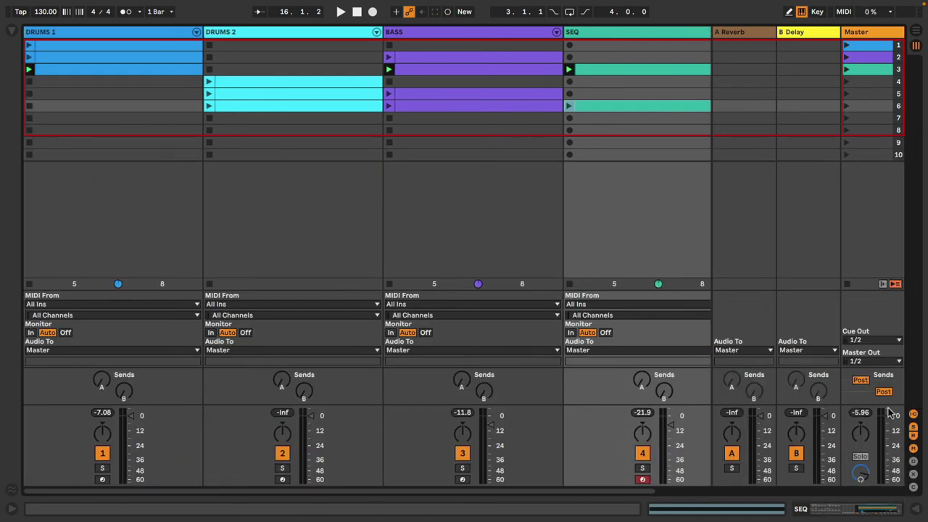
click(914, 438)
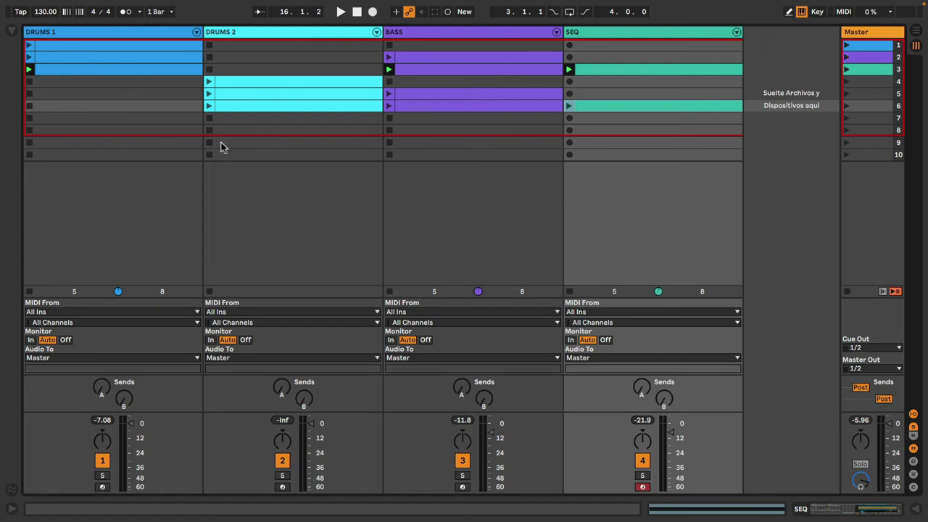
Launch DRUMS 2's slot 4 clip and BASS's slot 5 clip, showing the BASS clip's notes.
click(208, 82)
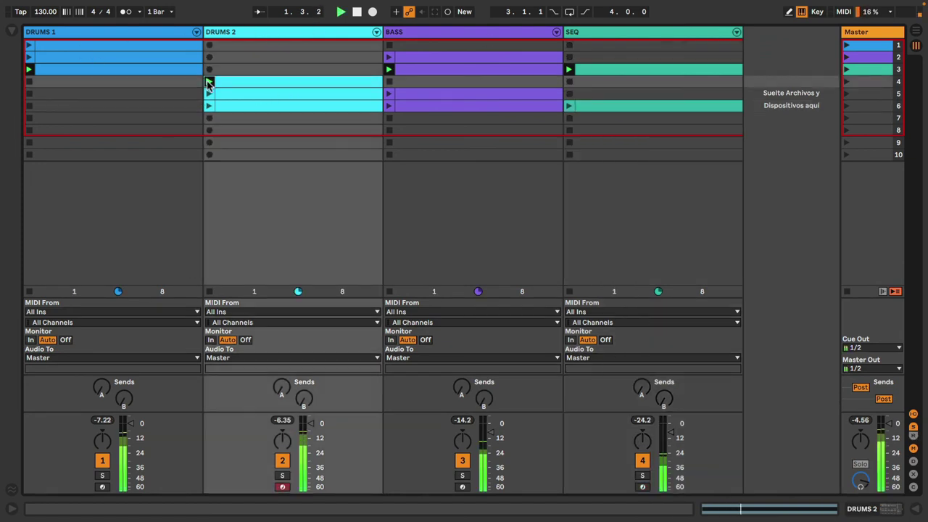
double_click(409, 93)
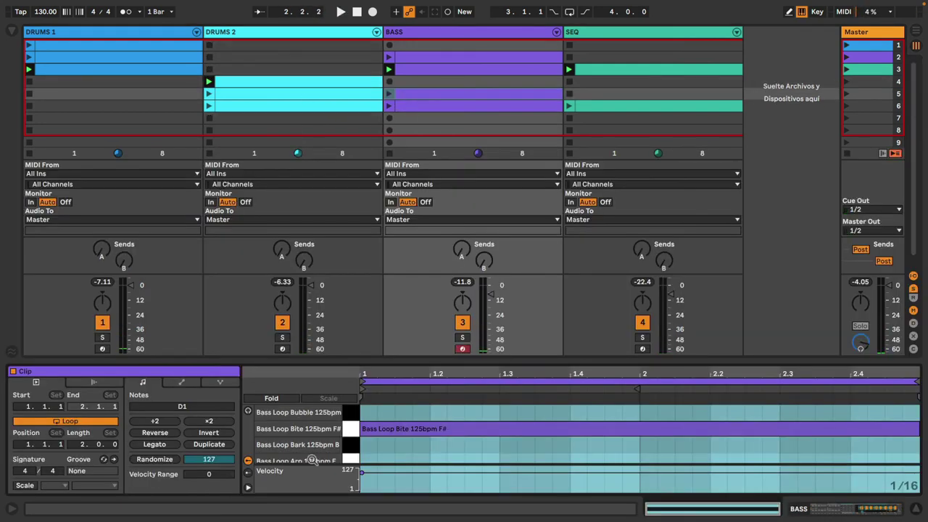
click(389, 94)
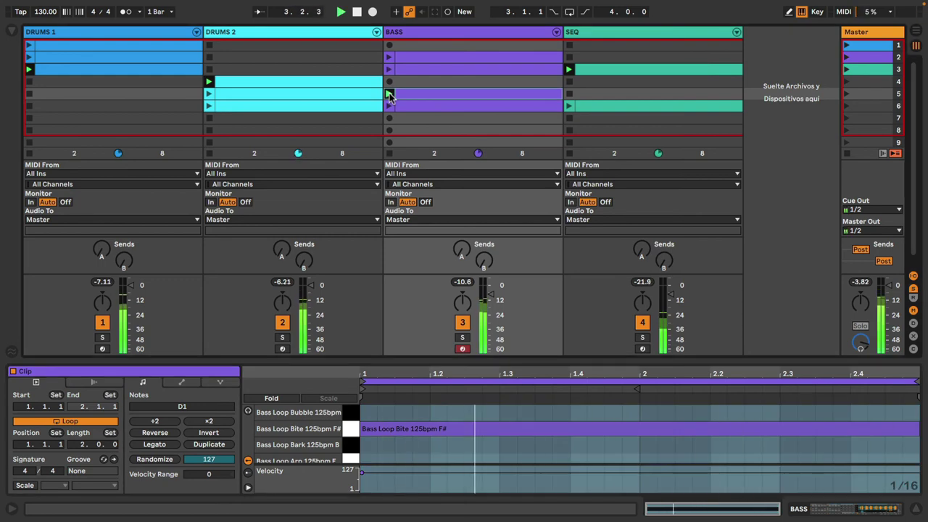
Delete the Bass Loop Bite and Bass Loop Bubble samples from SEQ's Drum Rack.
click(597, 108)
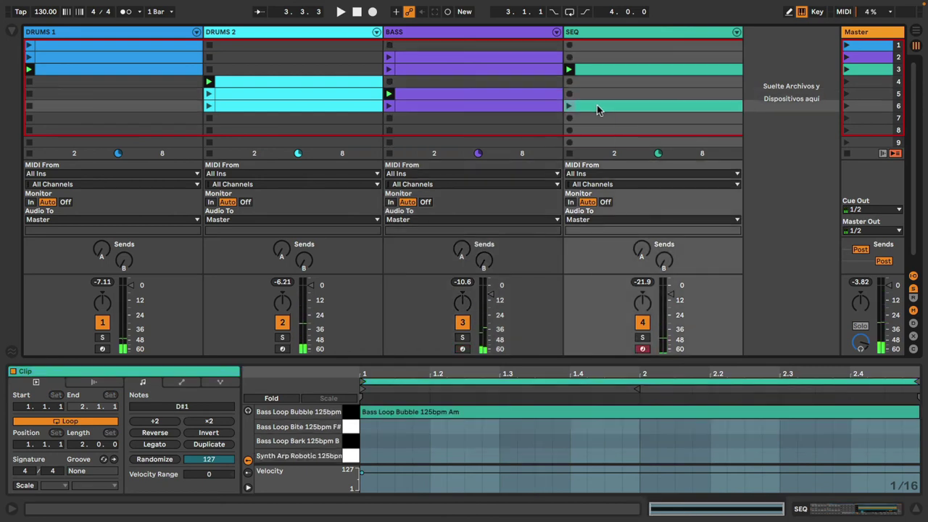
click(609, 33)
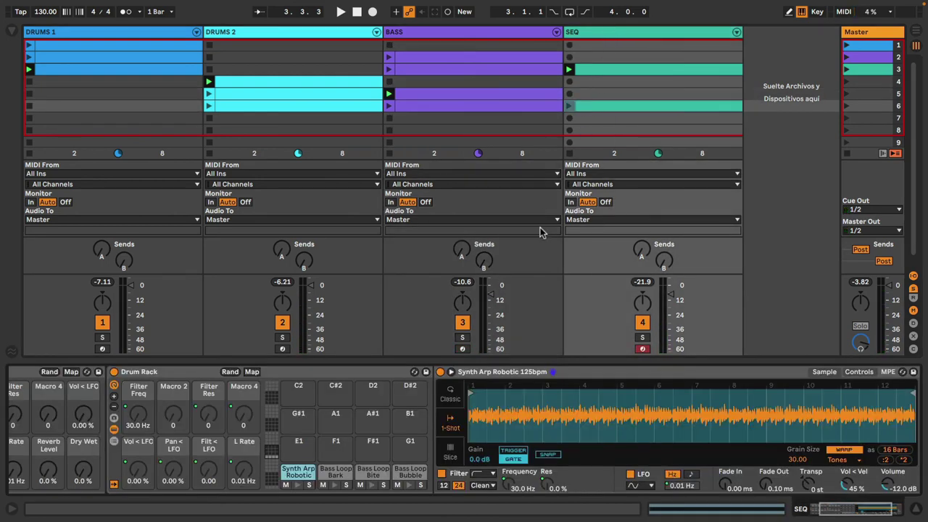
click(333, 472)
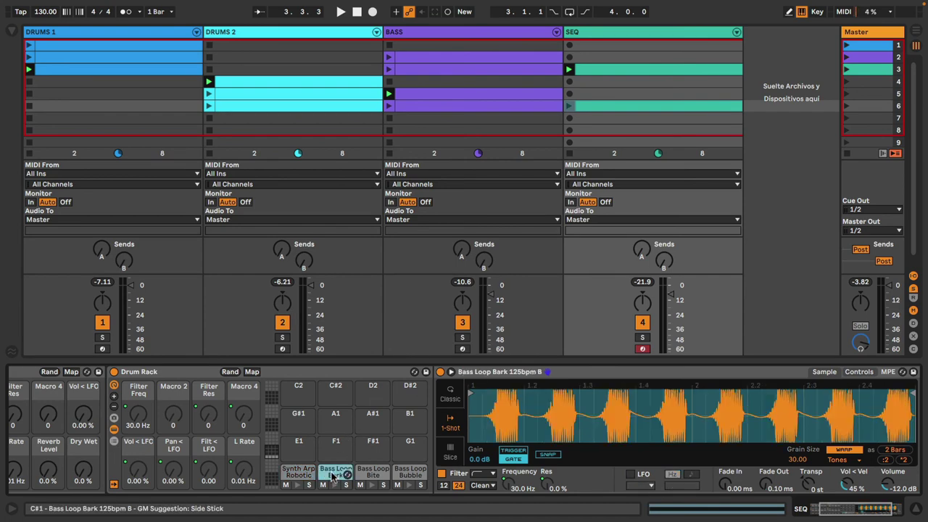
click(368, 474)
key(Delete)
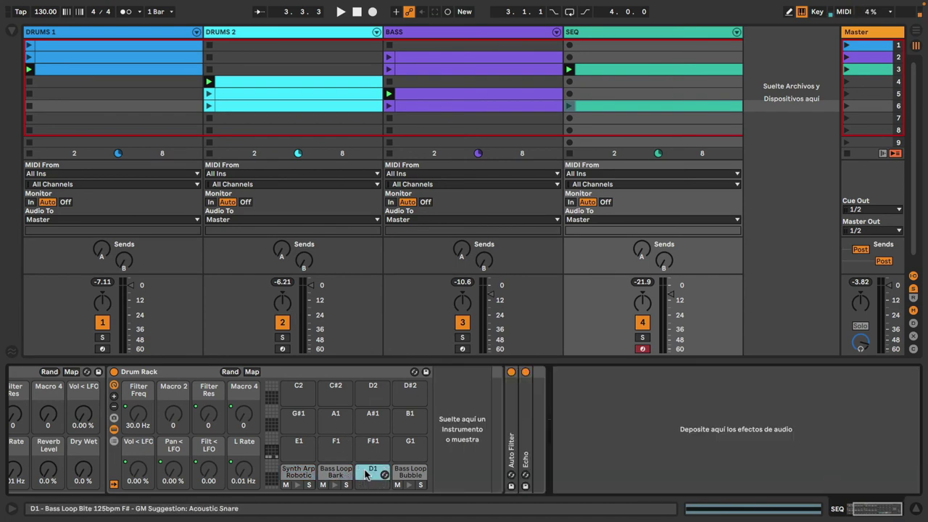
click(411, 472)
key(Delete)
Replace SEQ's Bass Loop Bark pad sample with Synth Arp Springtime 127bpm F.aif from the Punch and Tilt synth loops, and hide the browser.
click(335, 475)
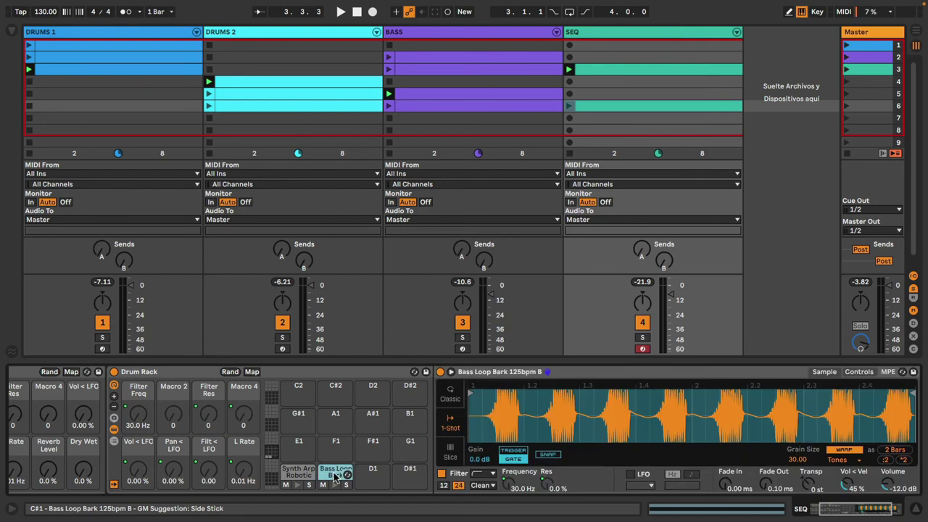
click(11, 29)
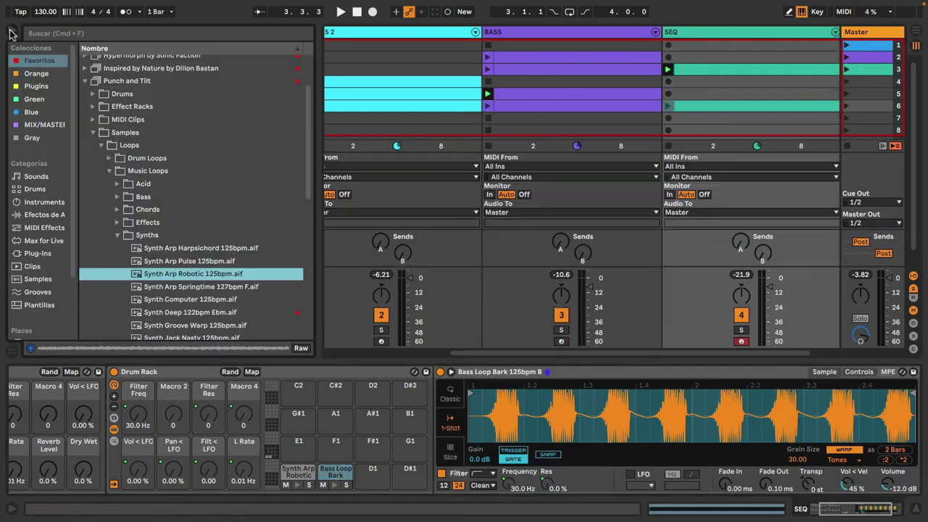
click(160, 287)
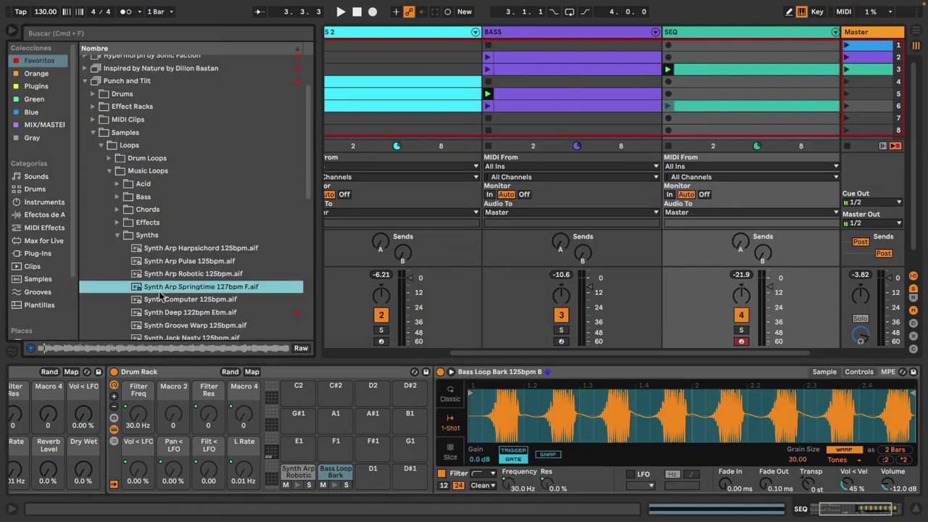
drag(160, 290, 519, 418)
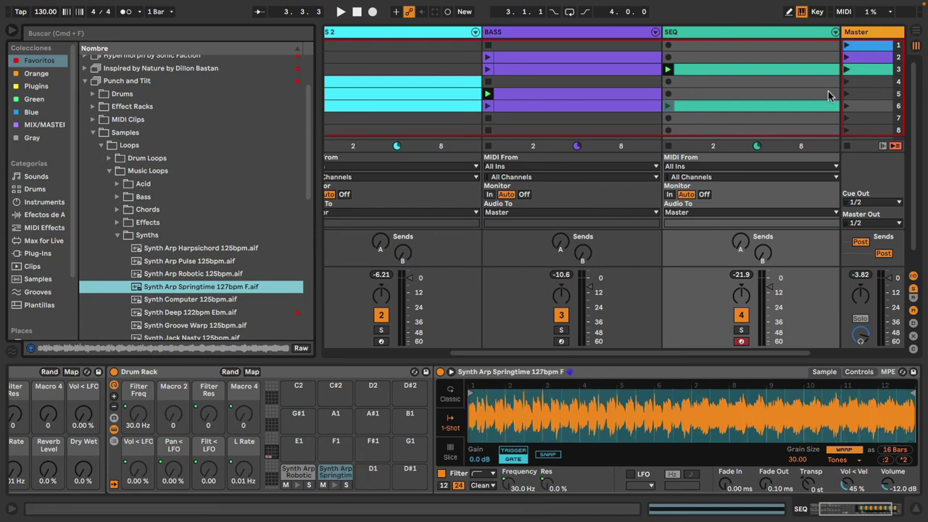
click(13, 33)
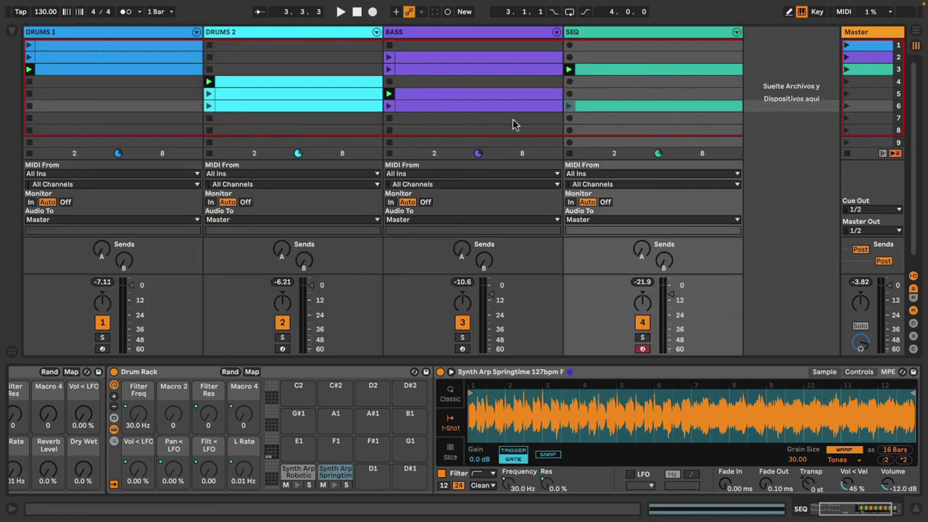
Launch scenes 4, 5 and 6 one after another to audition them.
click(845, 82)
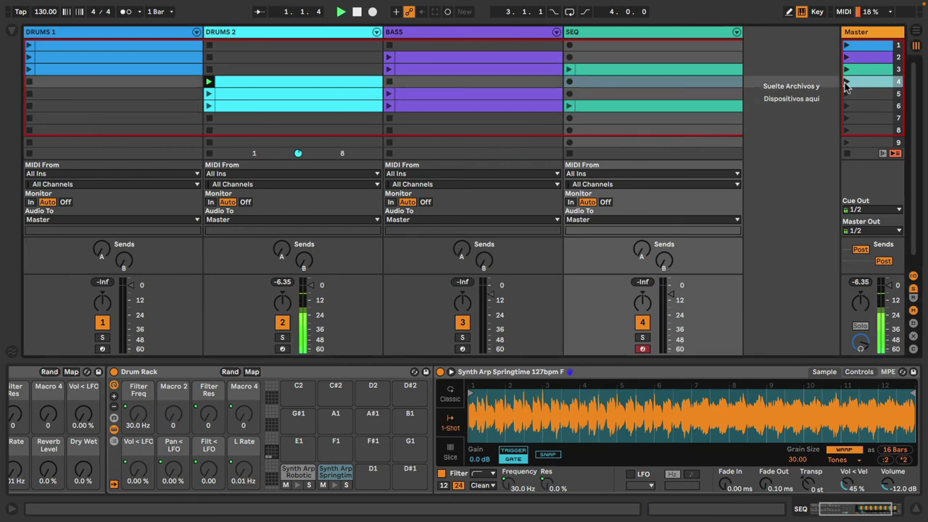
click(846, 98)
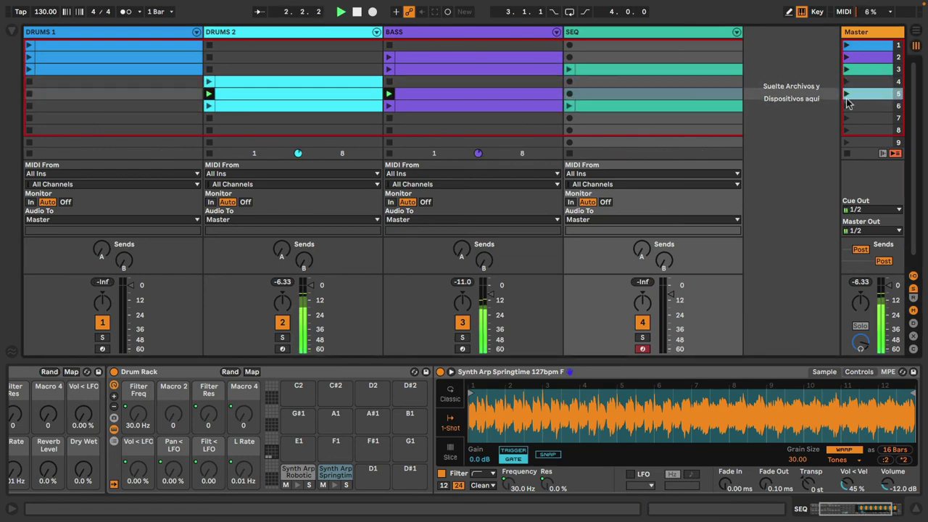
click(846, 107)
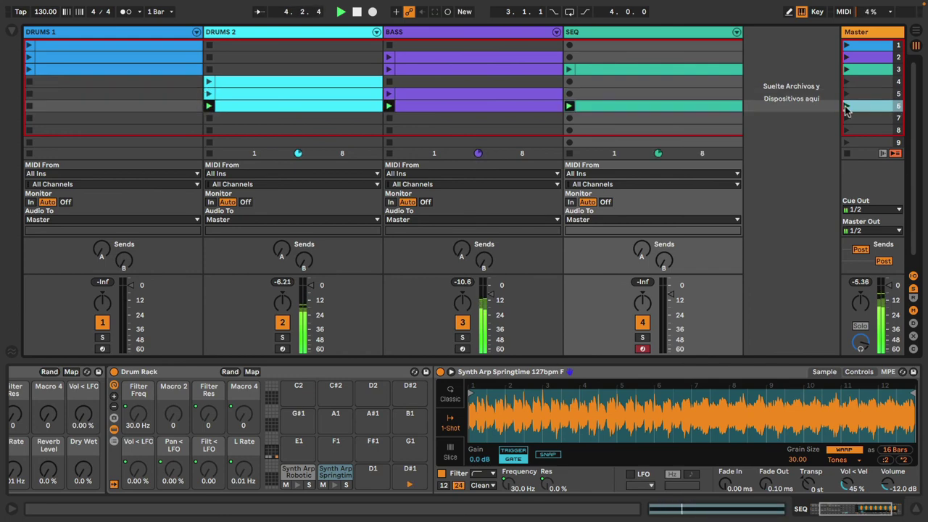
Move the note in SEQ's slot 6 clip to the Synth Arp Springtime 127bpm F row (C#1) and relaunch scene 6.
click(591, 107)
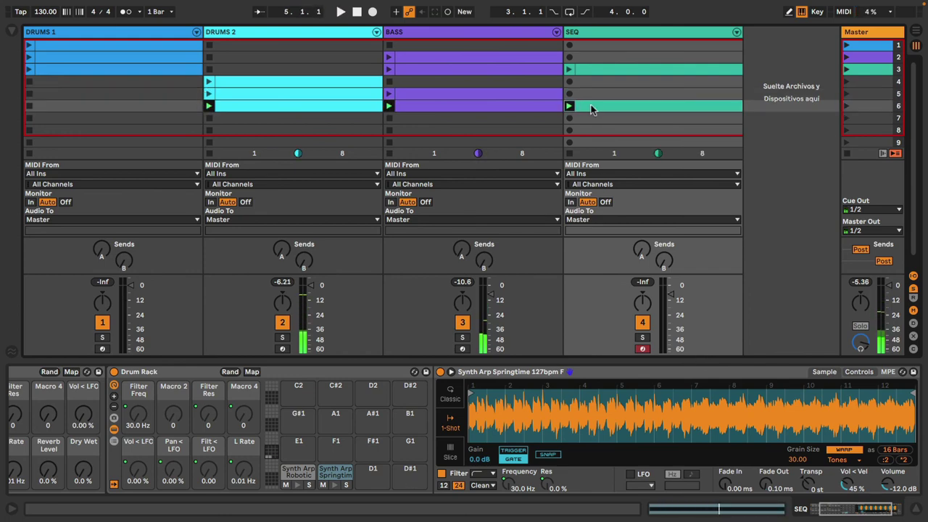
double_click(591, 106)
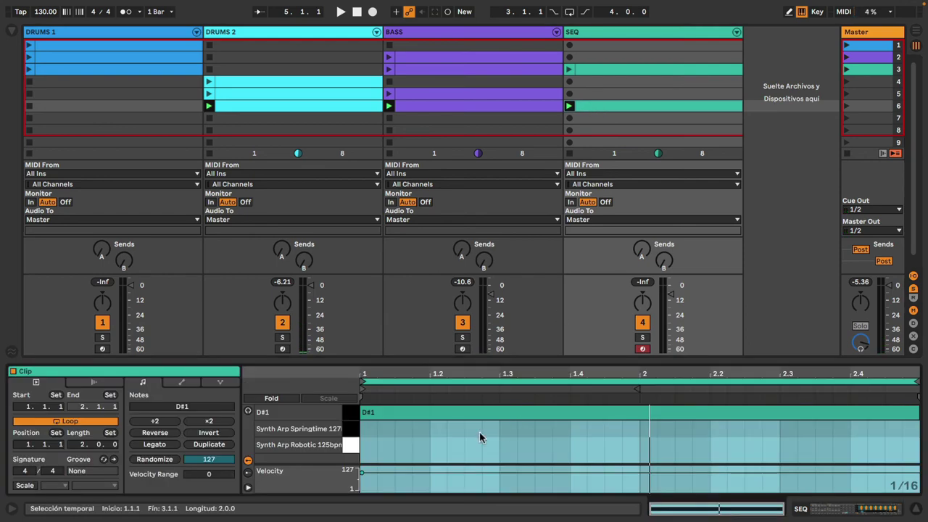
drag(405, 412, 407, 429)
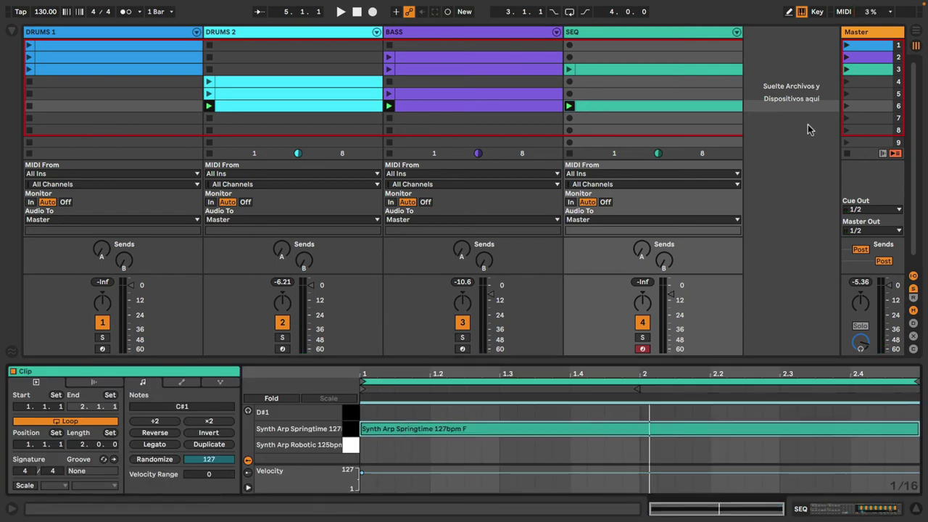
click(845, 106)
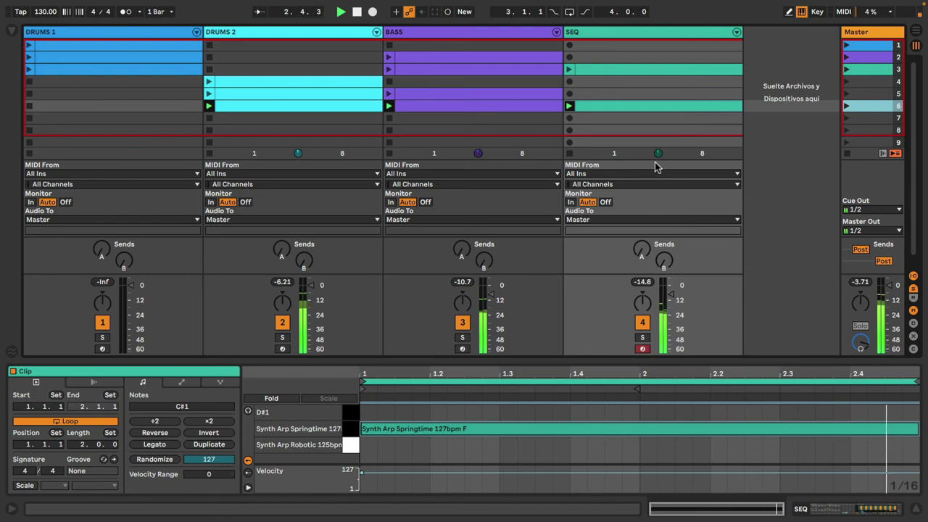
Try out the Filter Freq macros of DRUMS 2 and BASS, plus BASS's Pan < LFO, Vol < LFO and L Rate macros, during playback.
click(333, 32)
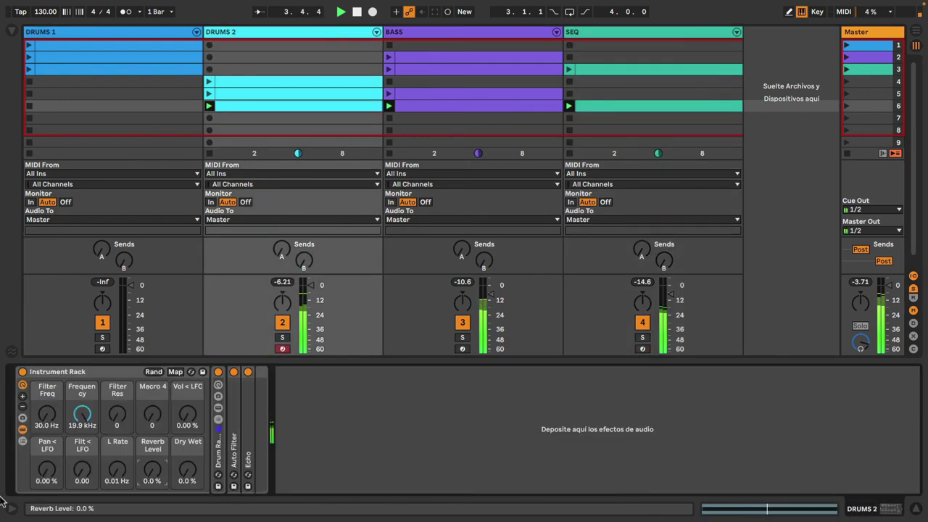
mouse_move(46, 413)
mouse_down()
mouse_move(47, 392)
mouse_move(47, 427)
mouse_up()
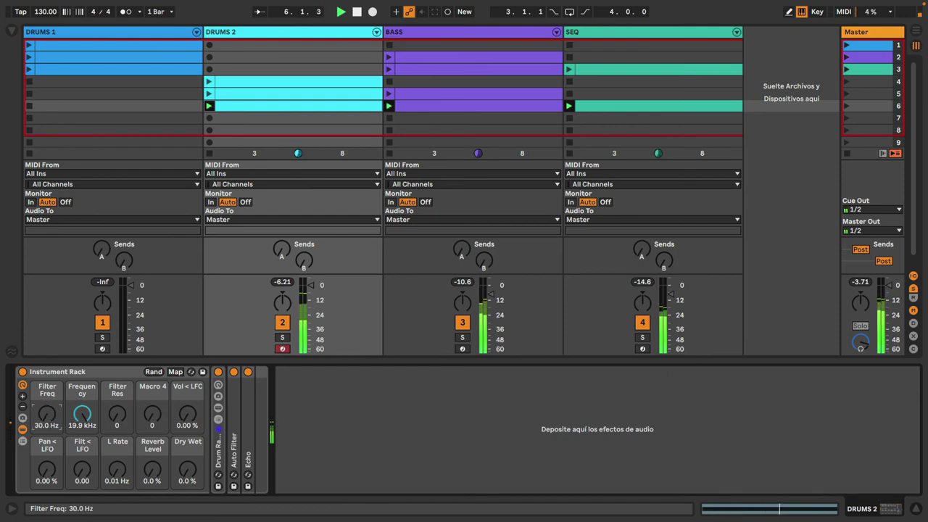
click(445, 32)
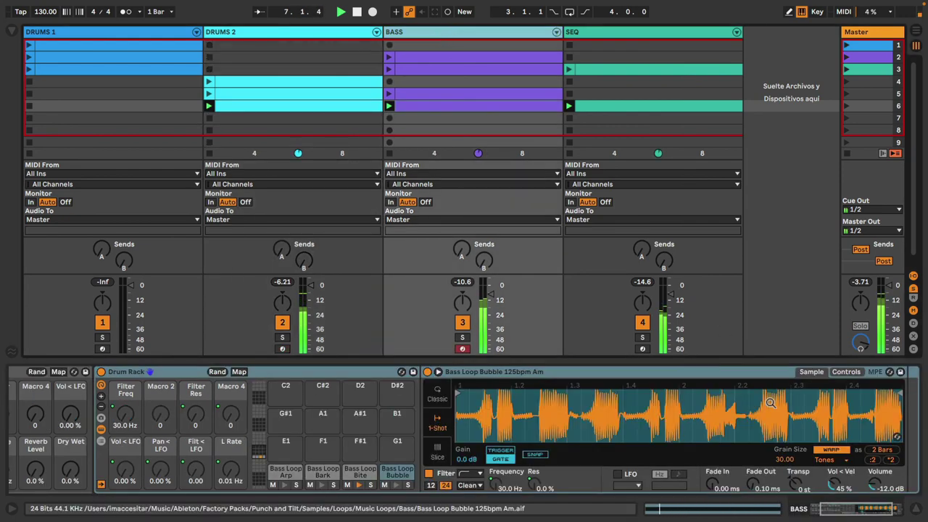
mouse_move(46, 417)
mouse_down()
mouse_move(46, 385)
mouse_move(47, 428)
mouse_up()
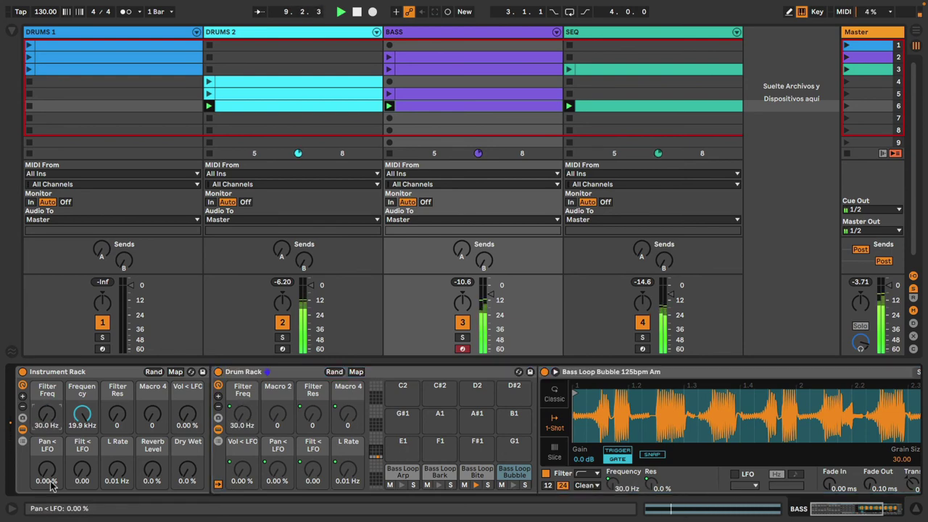
drag(47, 471, 46, 453)
drag(183, 418, 177, 391)
drag(117, 470, 117, 406)
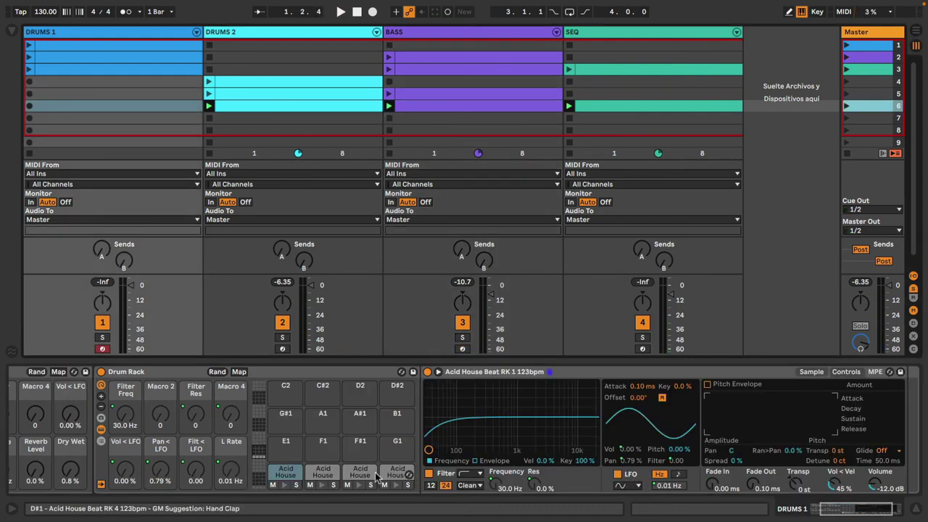
Copy the enabled LFO switch of DRUMS 1's Acid House Beat RK 1 to its sibling pads and check each pad.
click(322, 471)
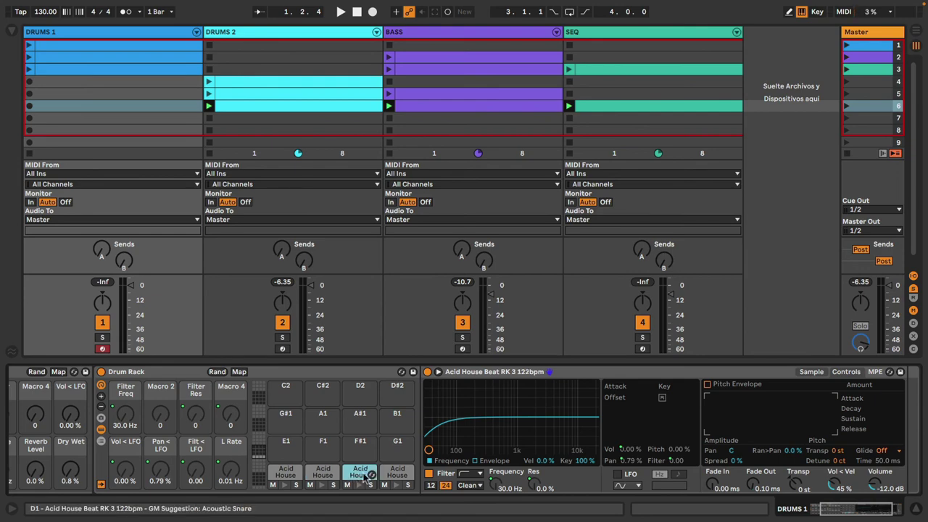
click(287, 473)
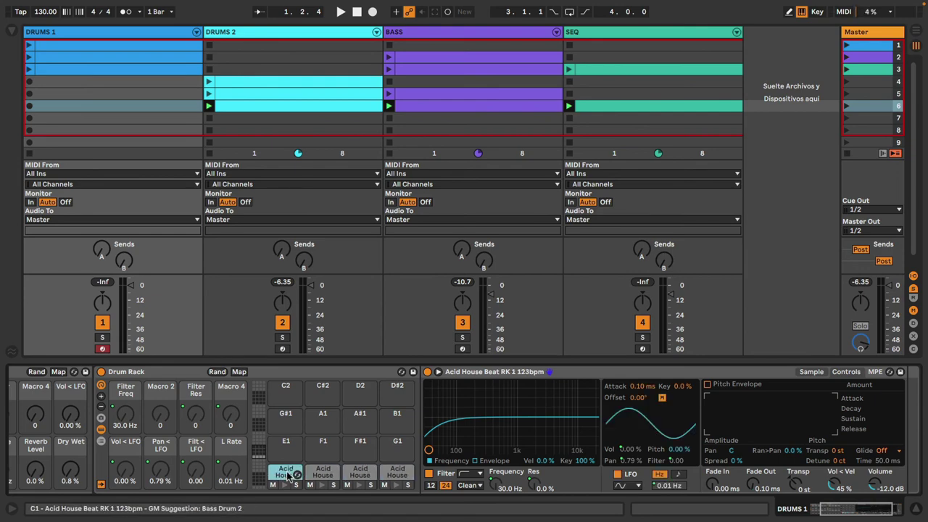
right_click(620, 477)
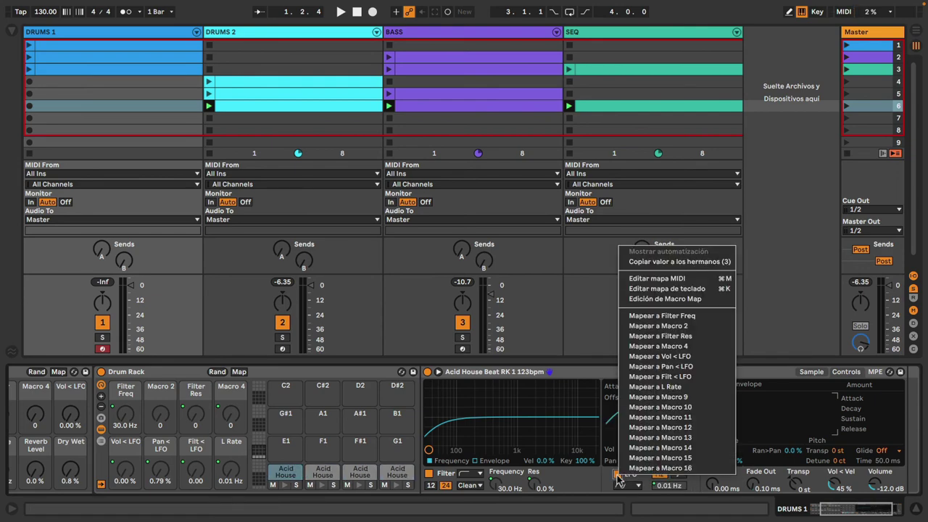
click(723, 263)
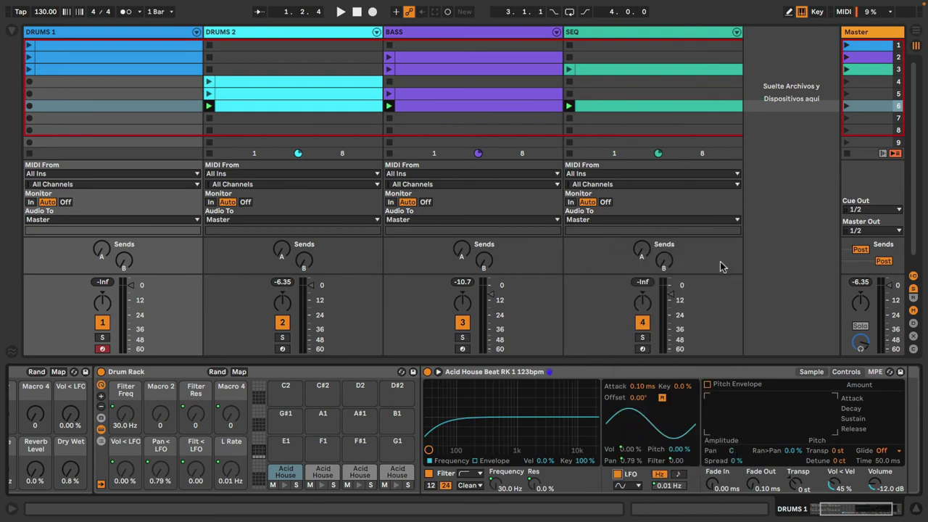
click(319, 473)
click(357, 473)
click(396, 475)
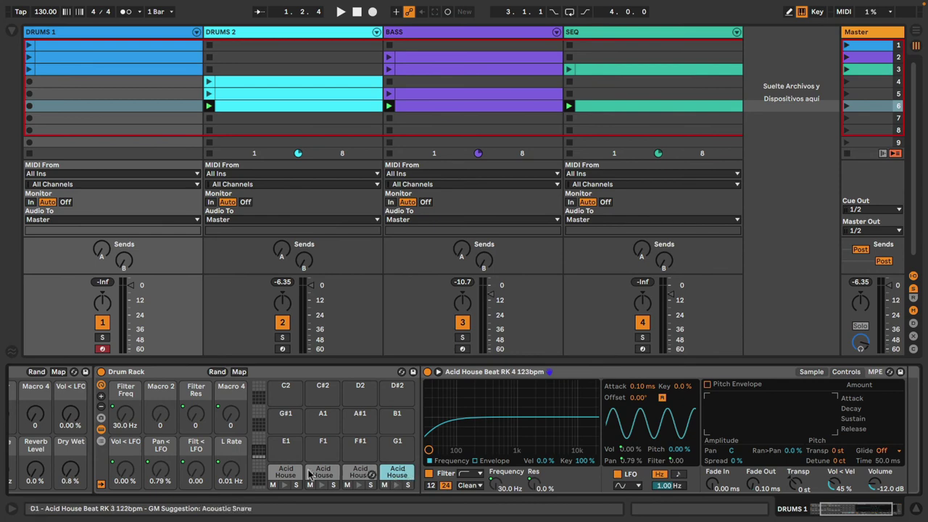
click(283, 475)
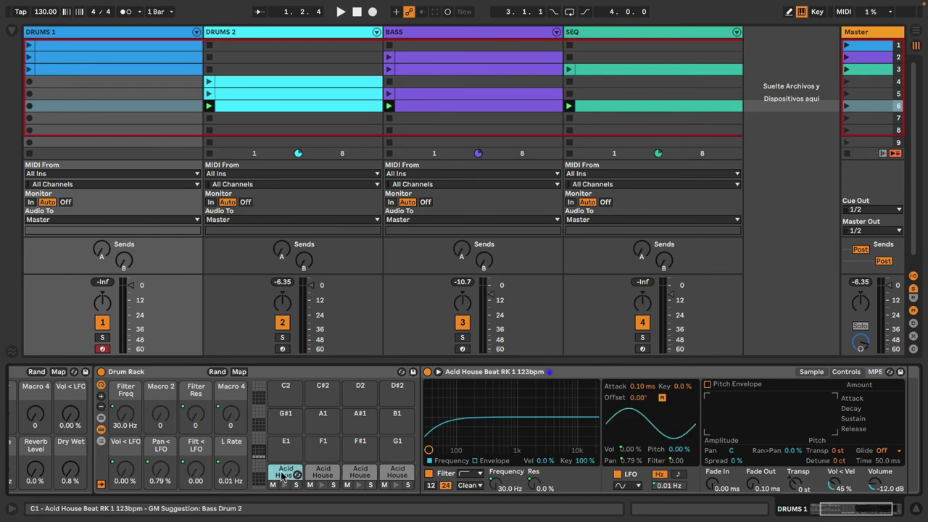
Copy the enabled LFO switch of DRUMS 2's Acid House Beat RK 5 to its sibling pads.
click(335, 34)
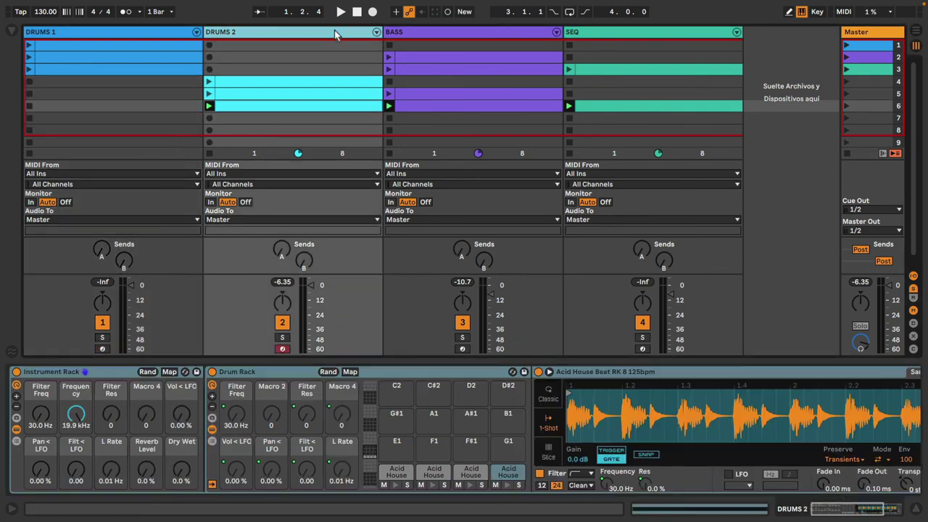
click(429, 475)
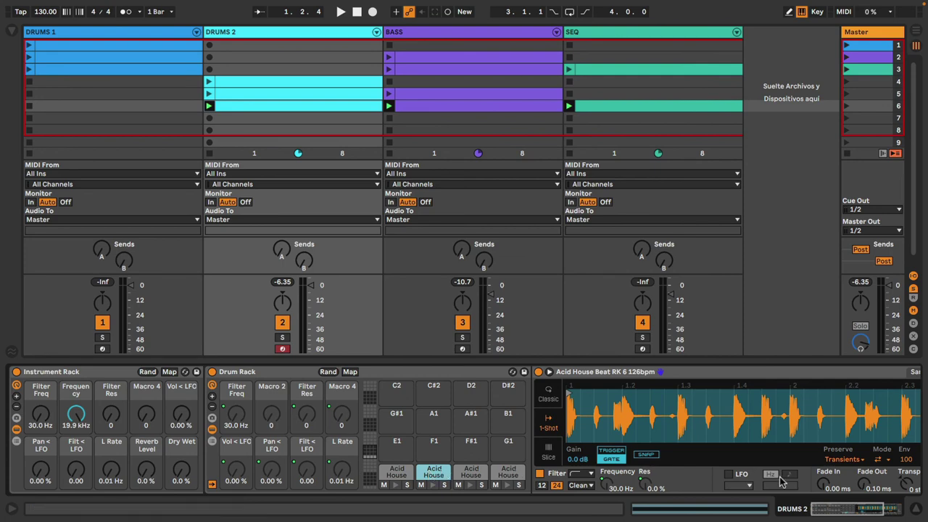
key(a)
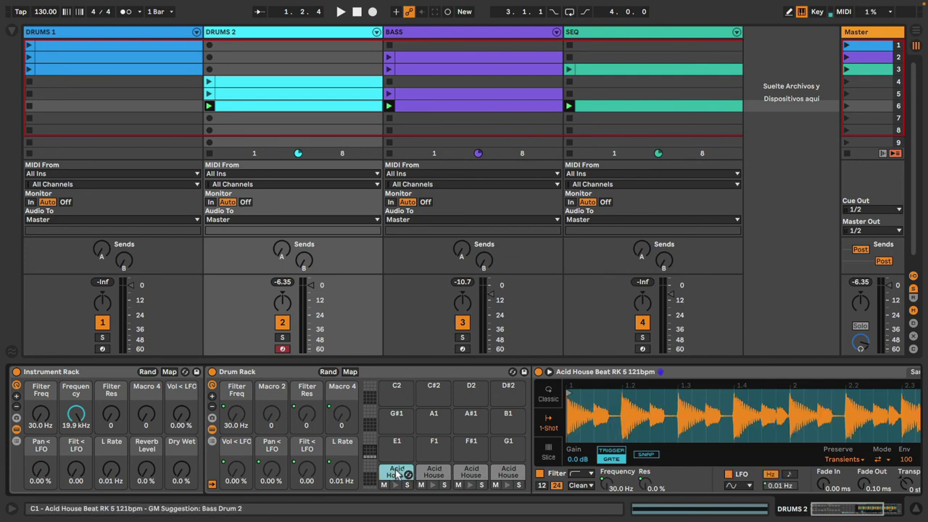
right_click(729, 479)
click(791, 267)
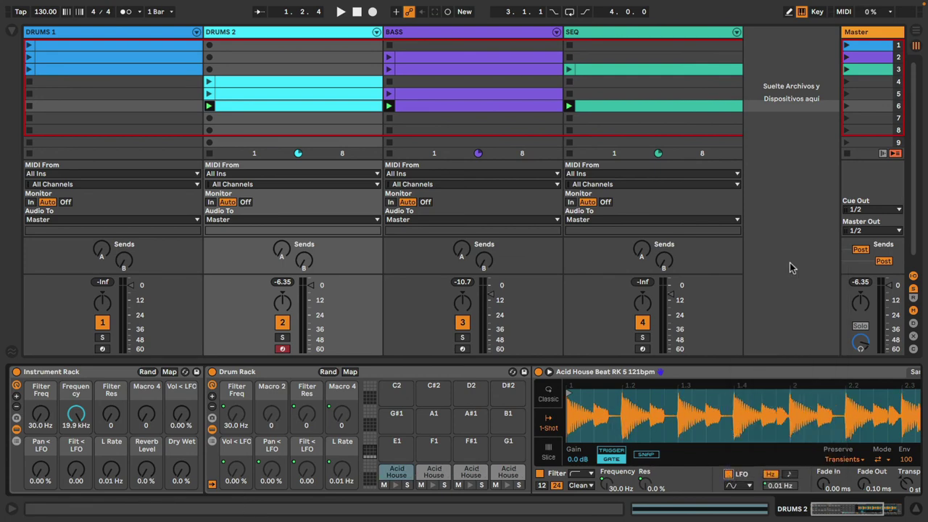
Copy the enabled LFO switch of BASS's Bass Loop Arp to its sibling pads.
click(519, 32)
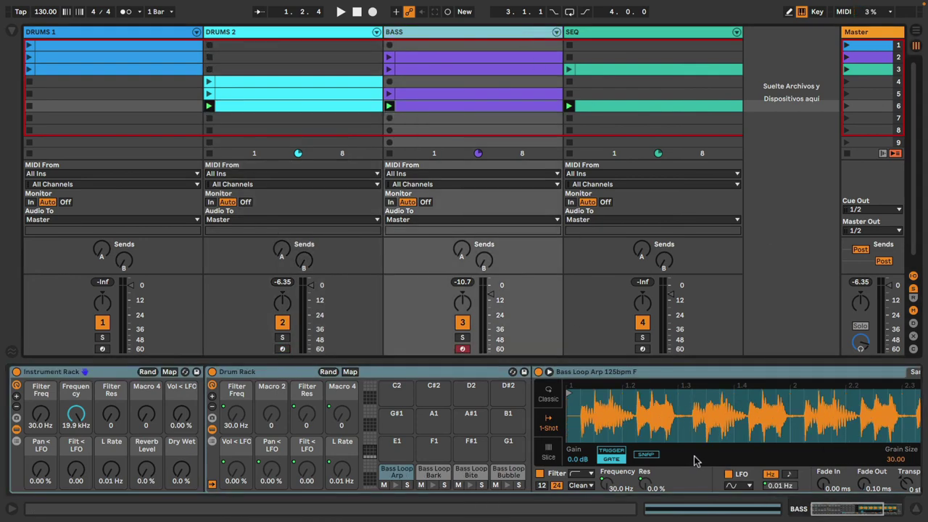
right_click(729, 480)
click(791, 268)
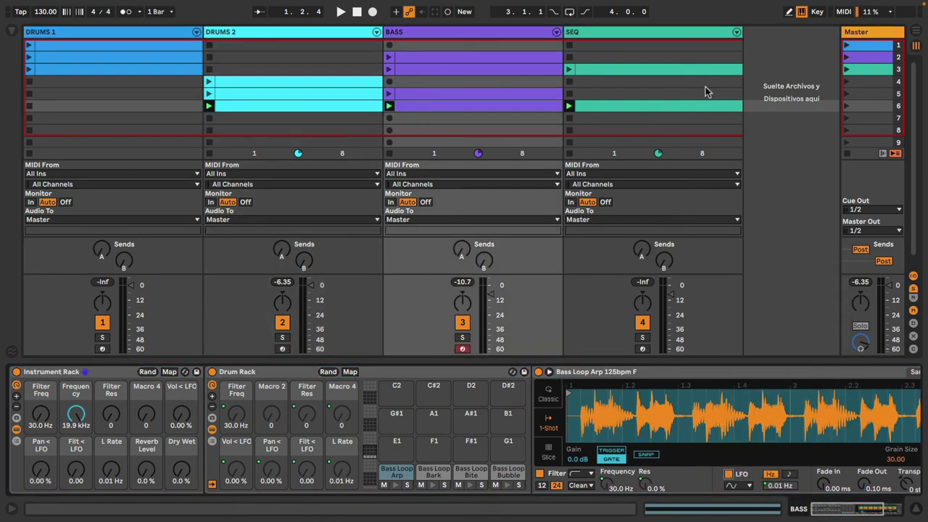
Copy the enabled LFO switch of SEQ's Synth Arp Robotic to its sibling pad.
click(683, 32)
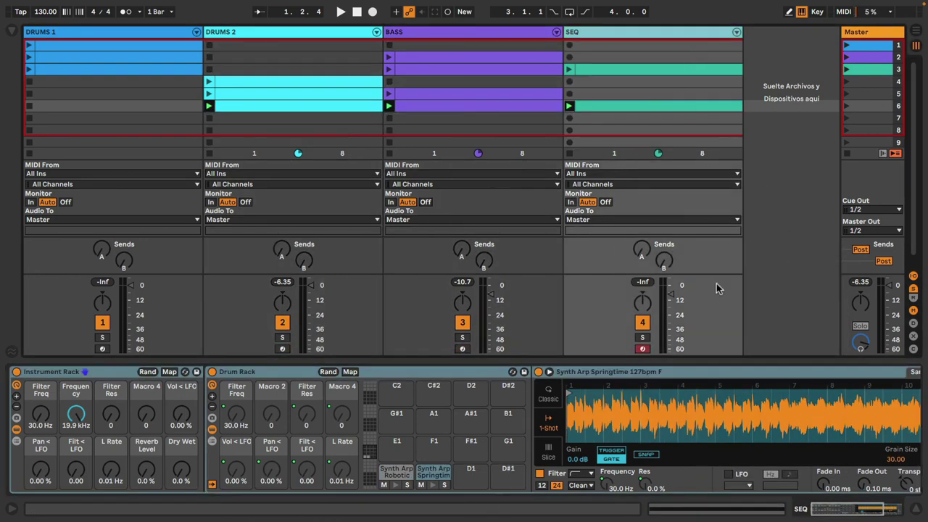
click(396, 472)
right_click(728, 476)
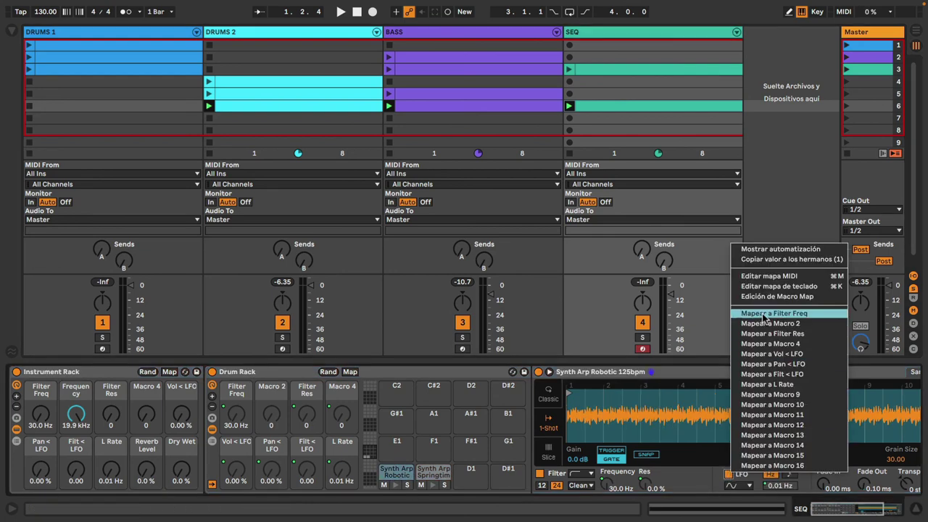
click(770, 257)
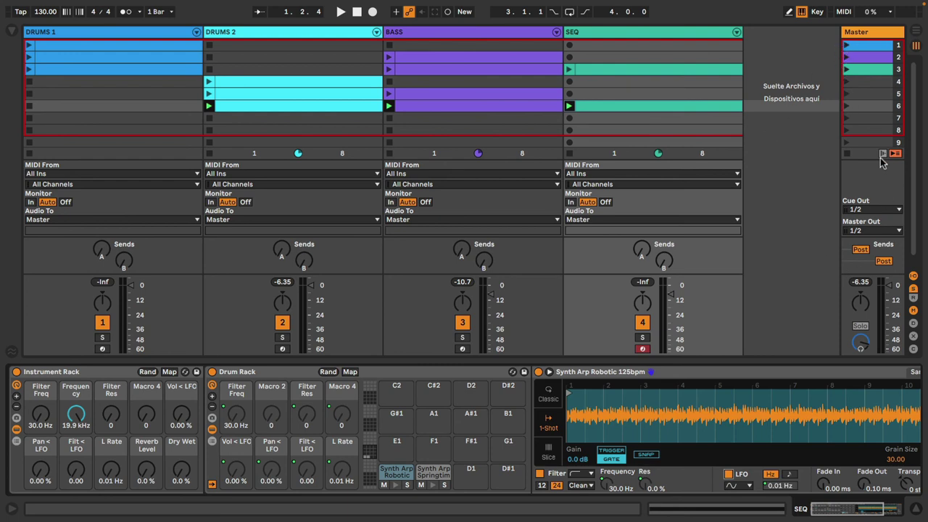
Stop all clips and fold the Drum Rack inside DRUMS 1's Instrument Rack.
click(846, 154)
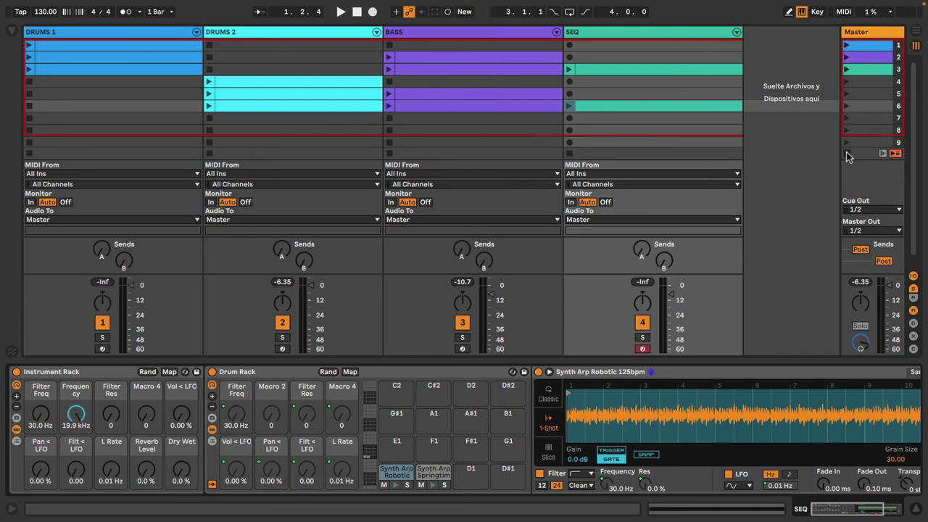
click(162, 31)
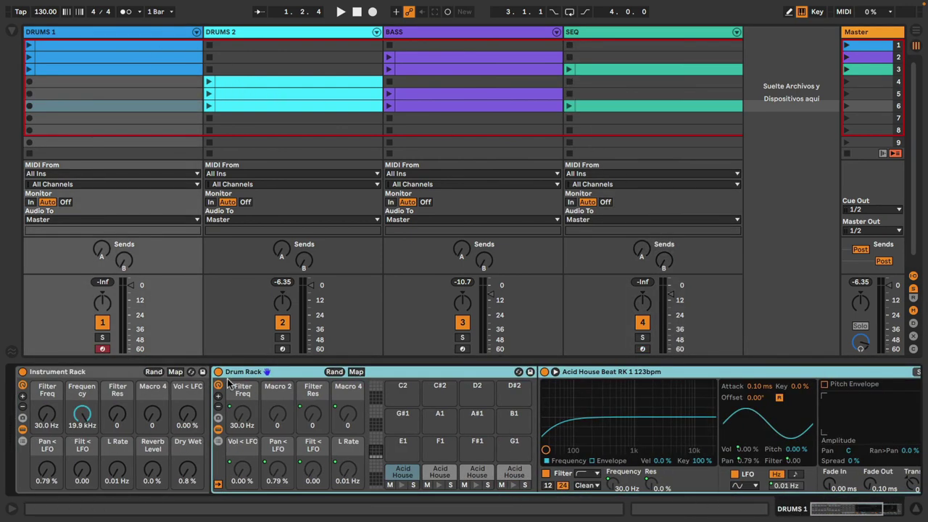
double_click(285, 371)
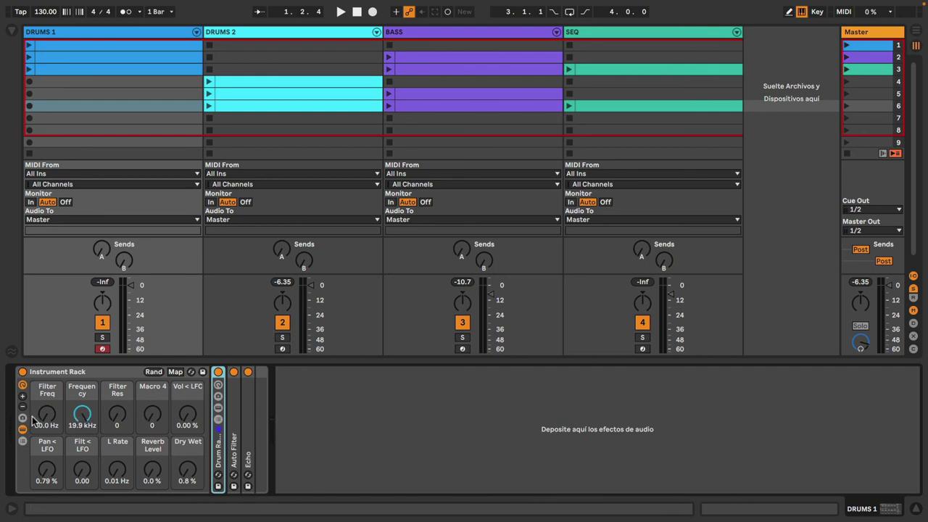
Start Arrangement recording and launch DRUMS 1's scene 1 clip, bringing its Filter Freq to 135 Hz, Reverb Level to 53% and Dry Wet to 63%.
click(372, 12)
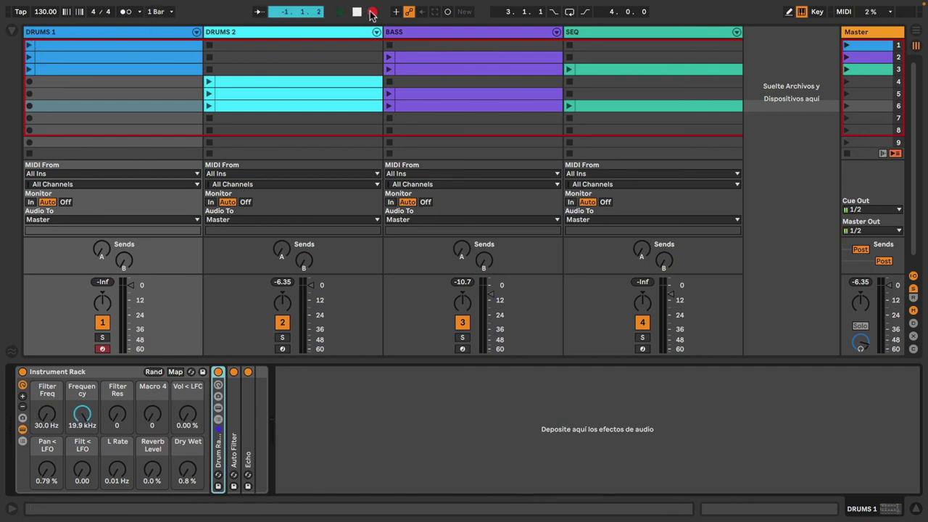
click(28, 46)
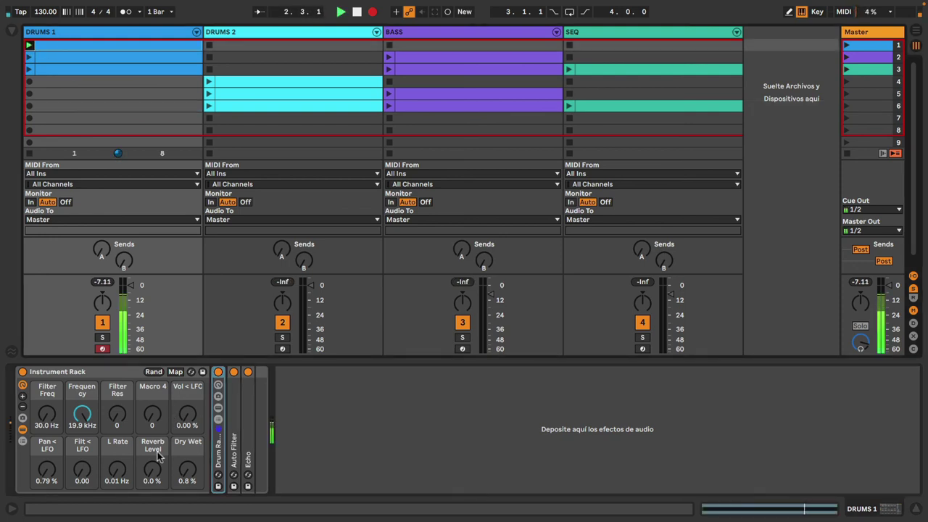
drag(152, 469, 152, 438)
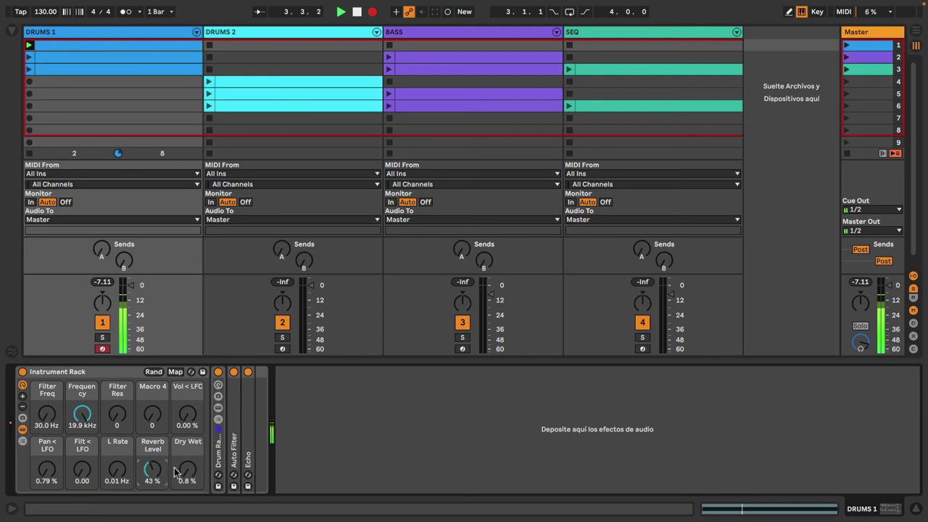
mouse_move(187, 468)
mouse_down()
mouse_move(165, 464)
mouse_move(185, 479)
mouse_up()
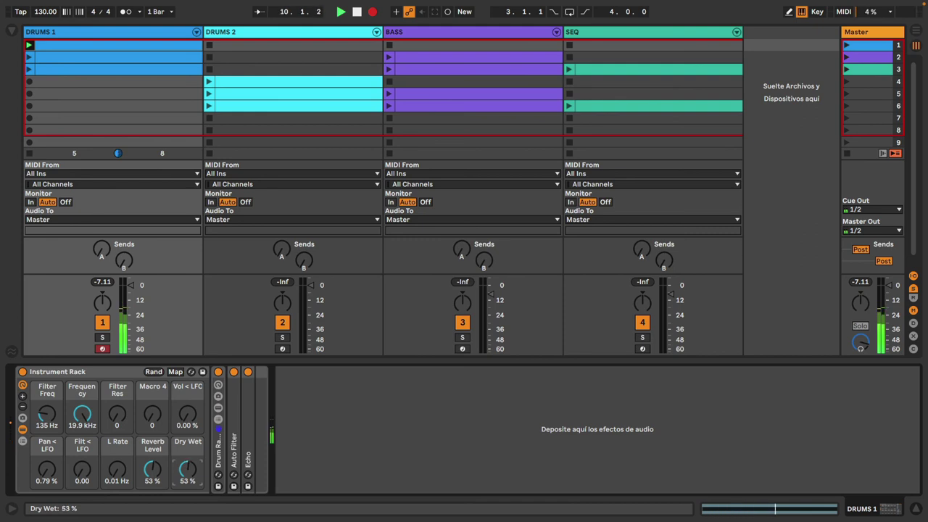
drag(187, 468, 187, 468)
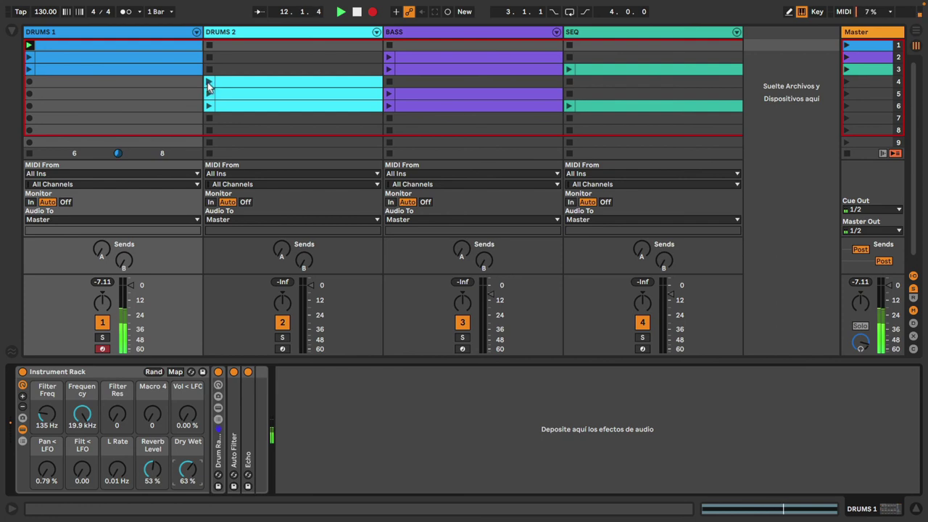
Launch DRUMS 2's scene 4 clip and set DRUMS 1's Filter Freq to 185 Hz, Reverb Level to 18% and Dry Wet to 28%.
click(208, 83)
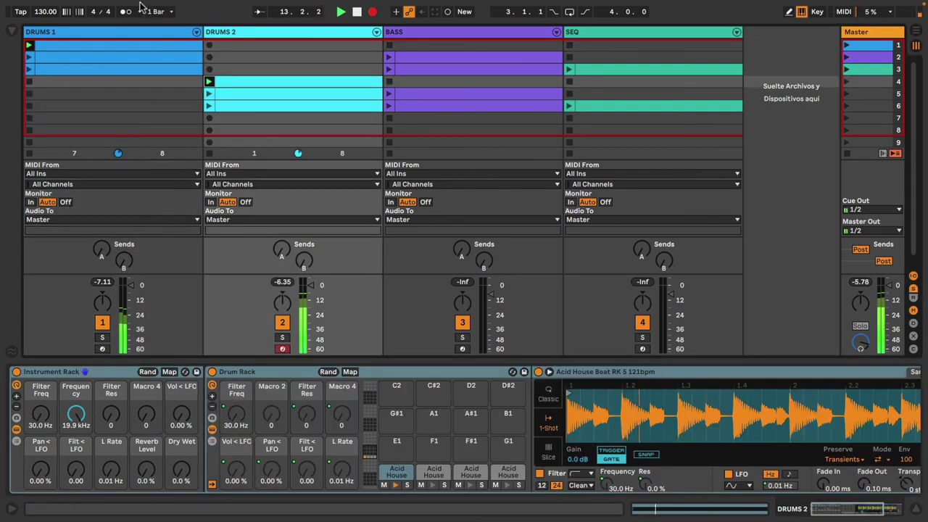
click(131, 33)
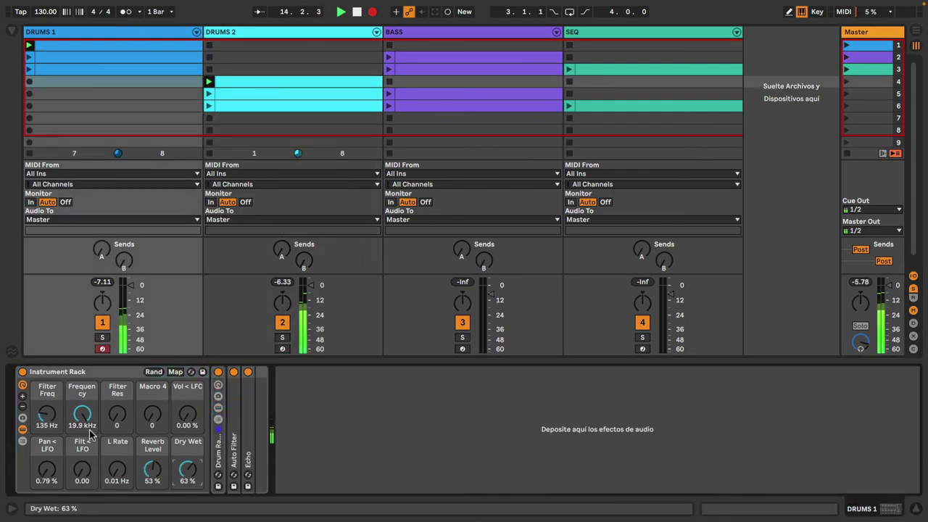
mouse_move(152, 469)
mouse_down()
mouse_move(152, 478)
mouse_move(188, 478)
mouse_move(152, 477)
mouse_up()
Launch BASS's scene 2 and SEQ's scene 3 clips, setting DRUMS 1's Filter Freq to 3.39 kHz, Reverb Level to 0% and Dry Wet to 7.1%.
click(388, 57)
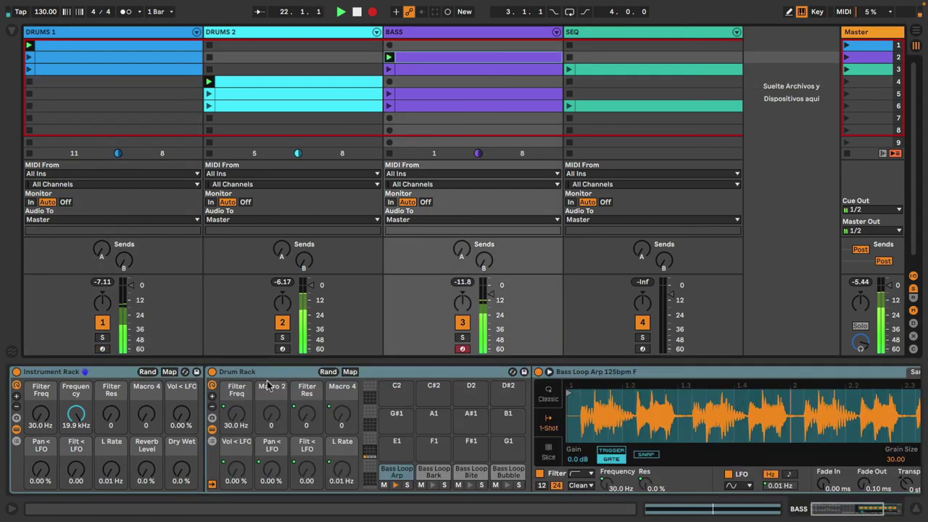
click(308, 32)
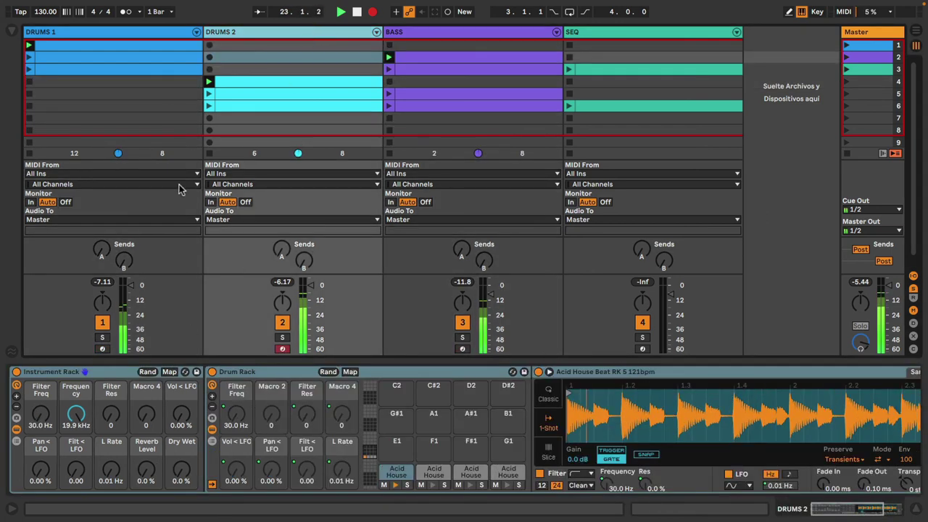
click(163, 33)
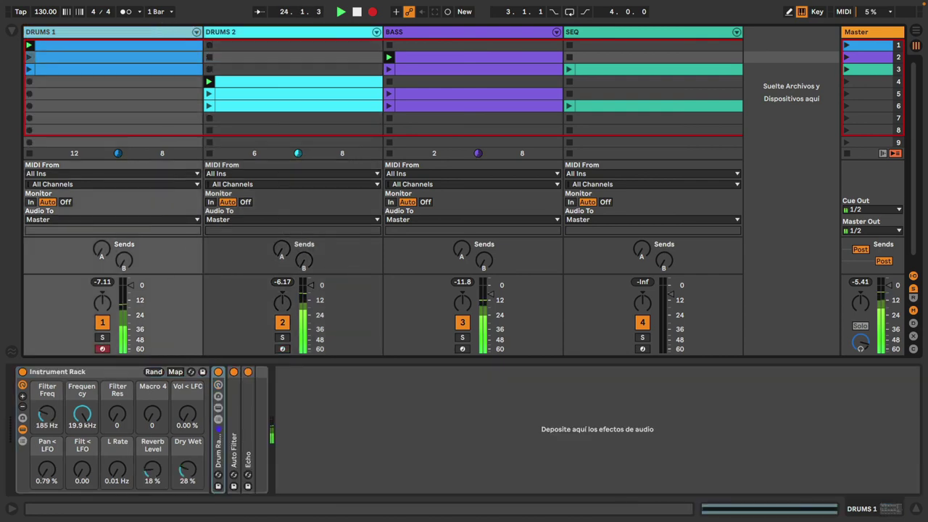
drag(46, 414, 47, 410)
drag(152, 469, 187, 482)
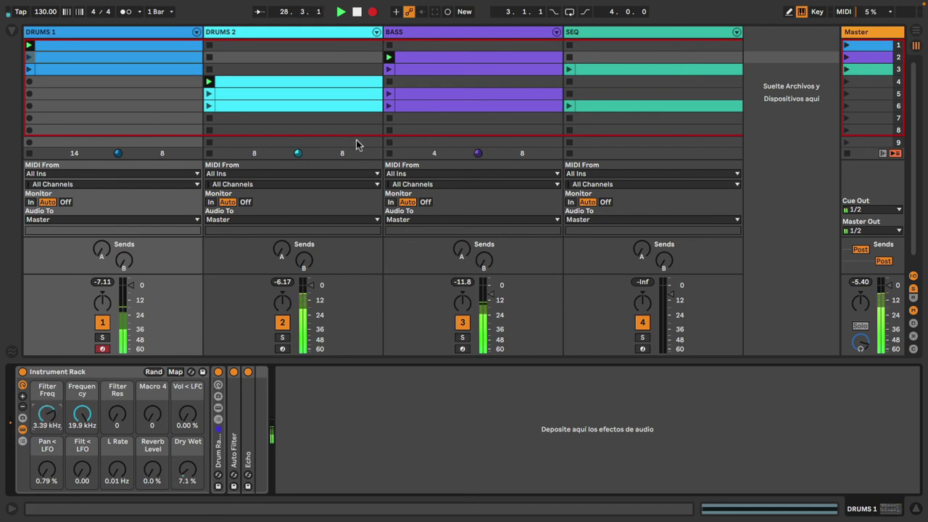
click(568, 69)
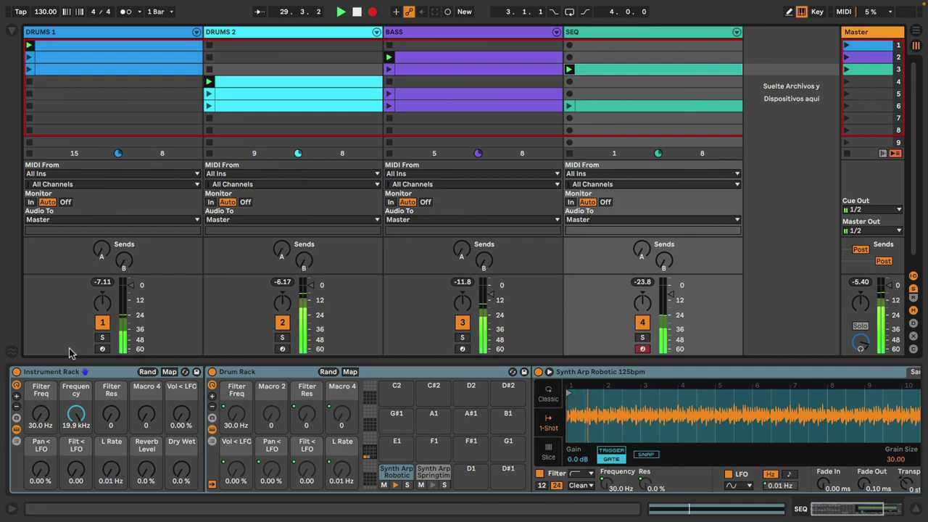
click(642, 32)
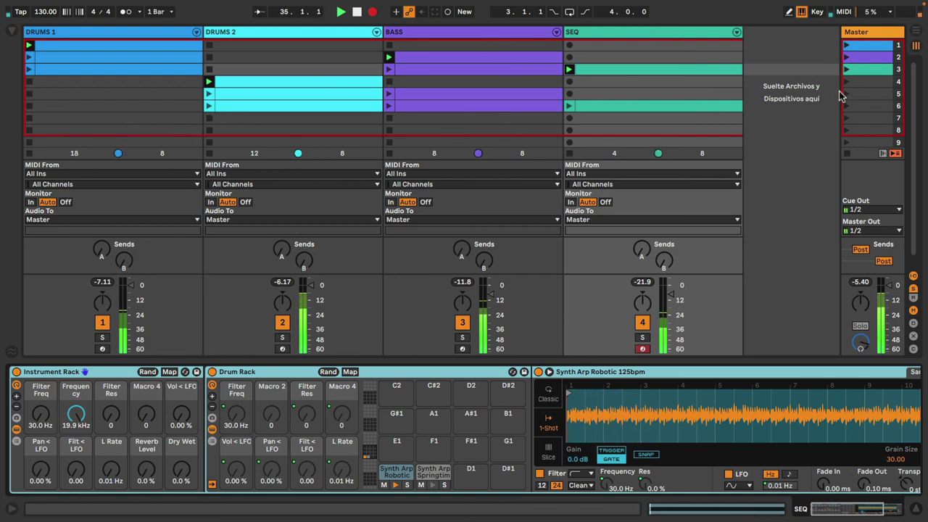
Set BASS's Filter Freq to 31.6 Hz, Pan < LFO 95.3%, Vol < LFO 100%, Reverb Level 48% and Dry Wet 69%, and stop playback.
click(488, 32)
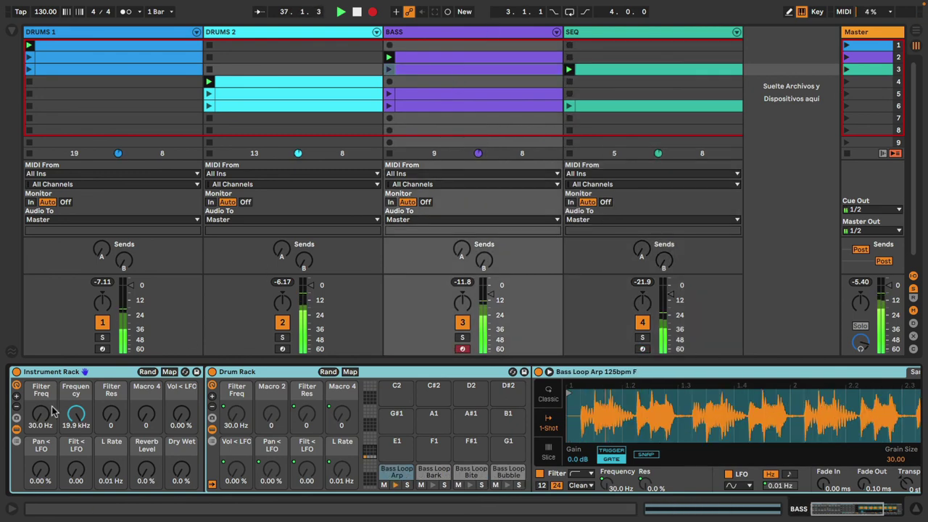
mouse_move(41, 414)
mouse_down()
mouse_move(40, 384)
mouse_move(43, 432)
mouse_up()
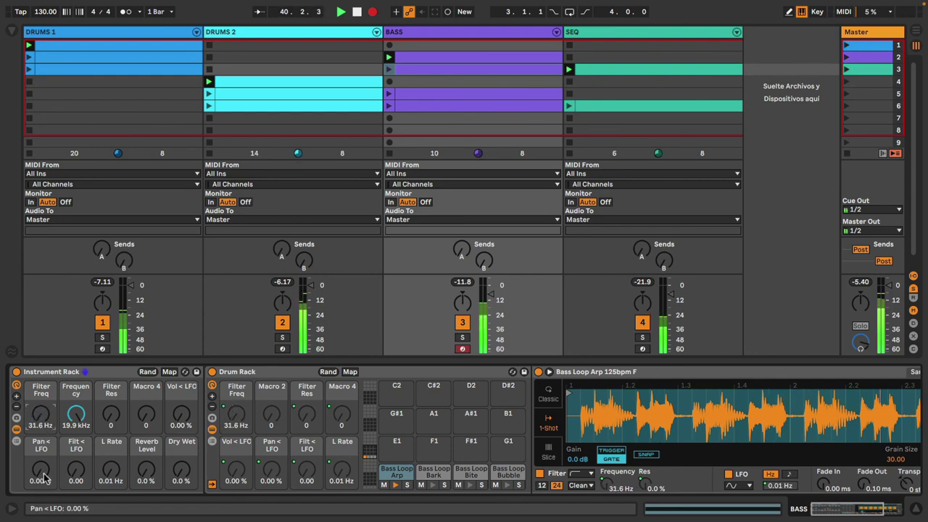
drag(41, 470, 41, 427)
mouse_move(181, 469)
mouse_down()
mouse_move(181, 451)
mouse_move(147, 455)
mouse_move(182, 454)
mouse_up()
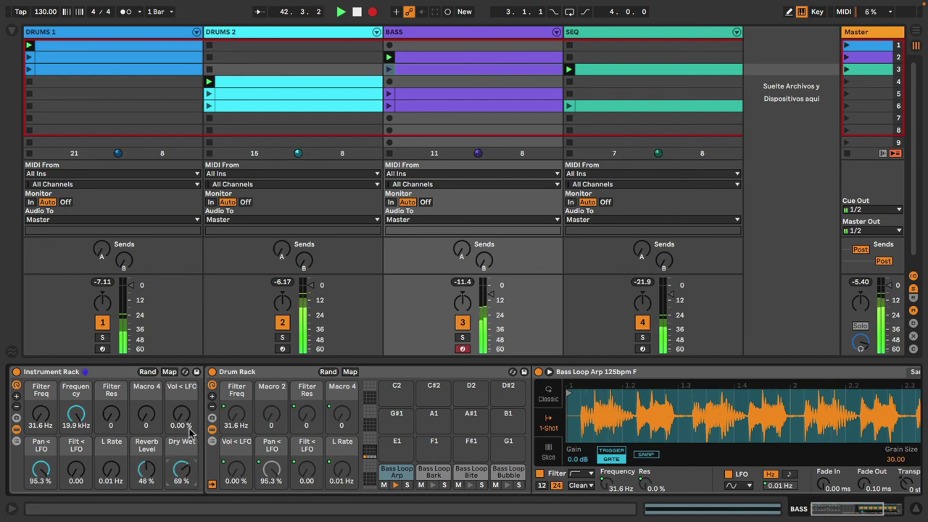
drag(182, 414, 182, 371)
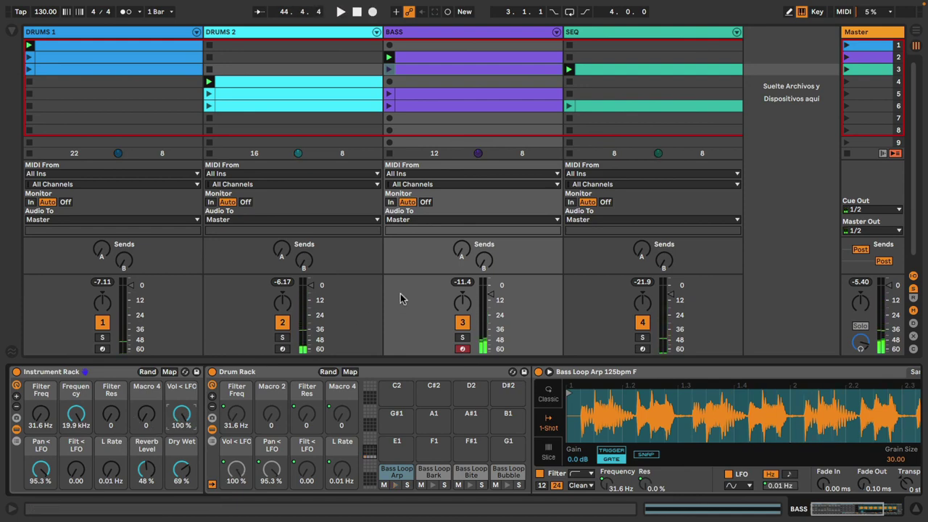
Hide the In/Out section and colour scenes 4, 5 and 6 cyan, purple and green.
click(912, 276)
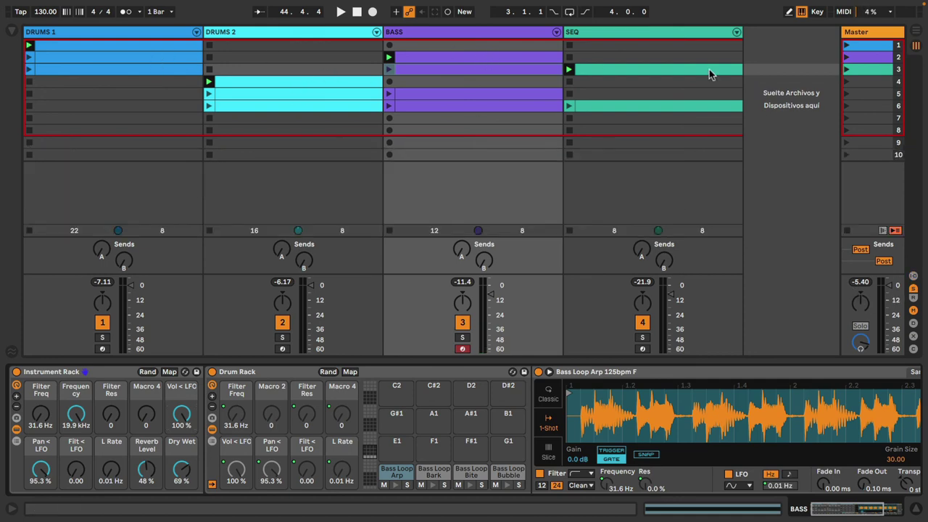
right_click(860, 82)
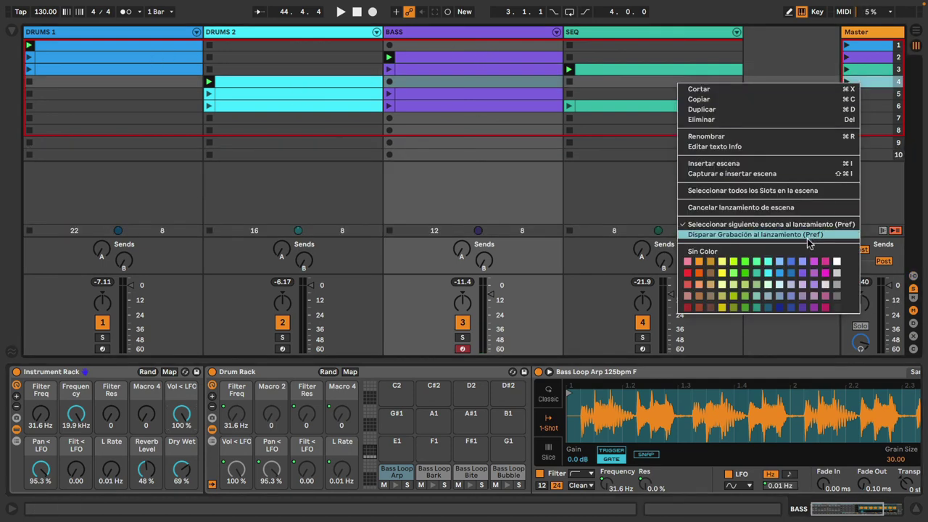
click(768, 274)
right_click(868, 94)
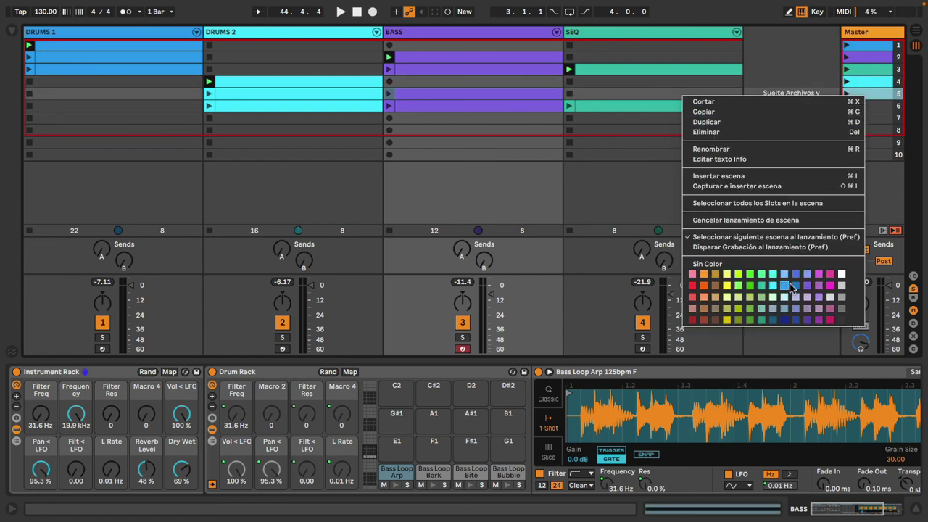
click(806, 284)
right_click(871, 106)
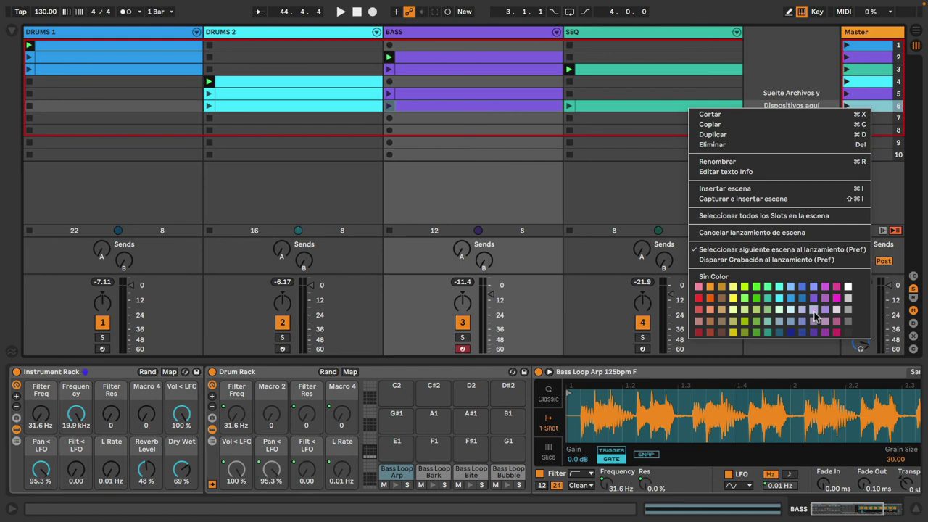
click(768, 298)
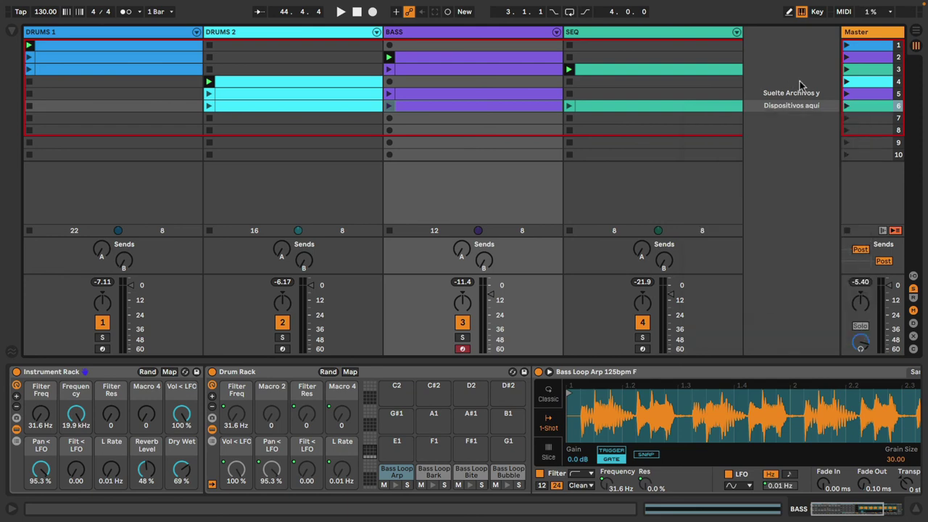